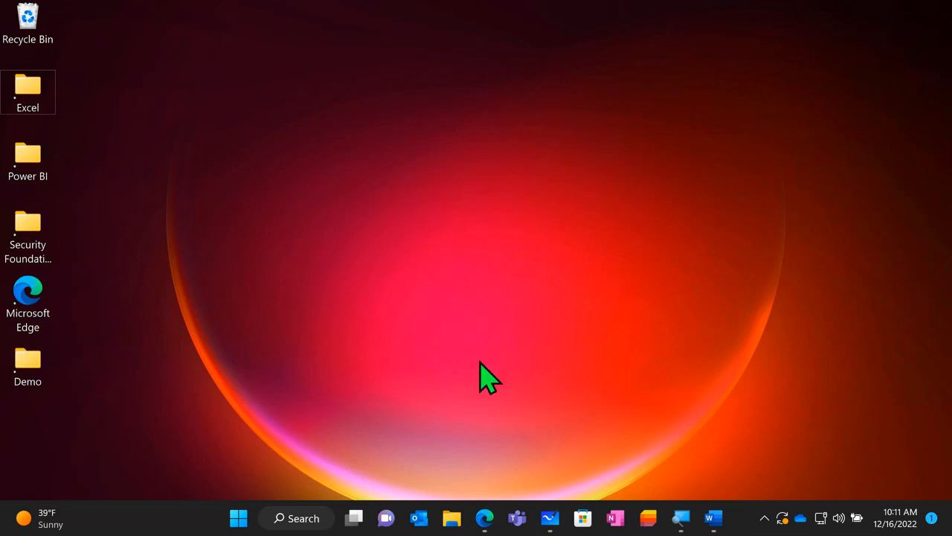
- Switch to Microsoft Edge and show the Microsoft 365 home page
mouse_move(491, 524)
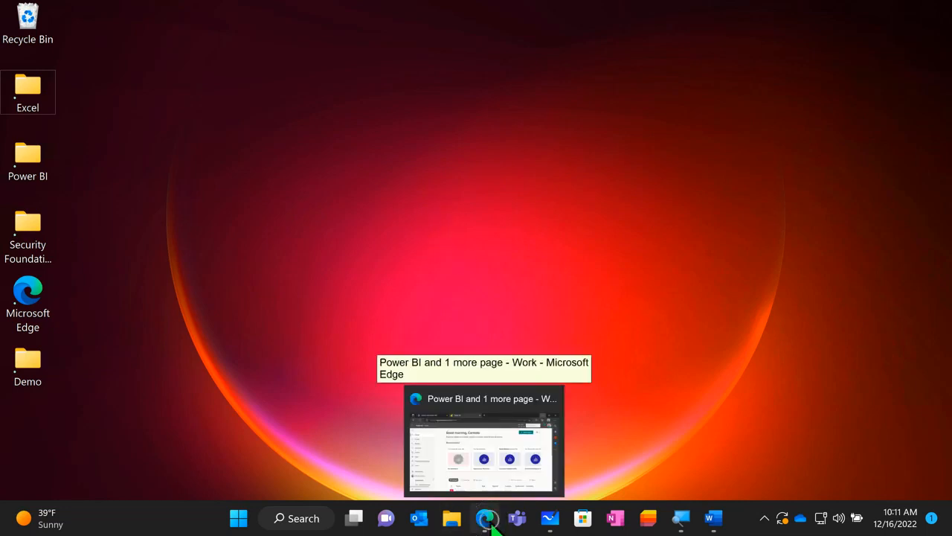
click(491, 522)
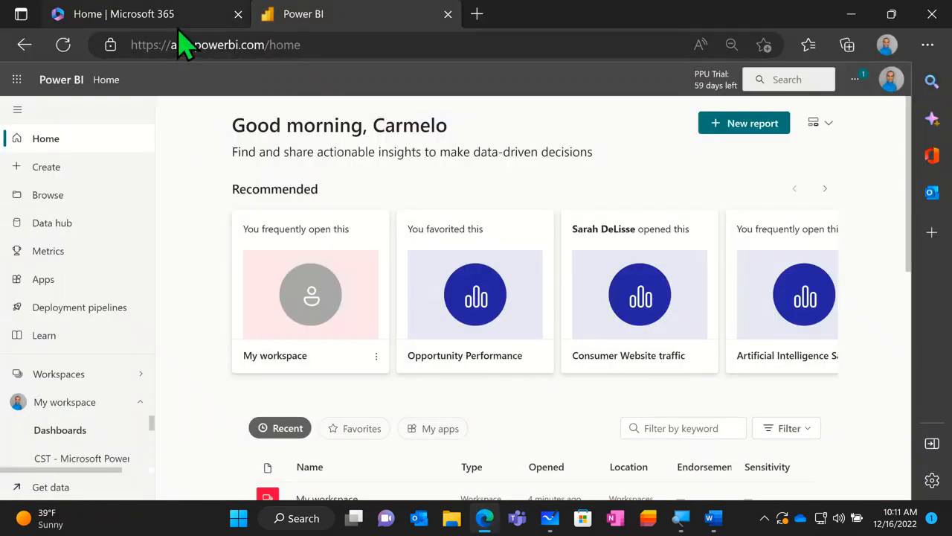
mouse_move(178, 31)
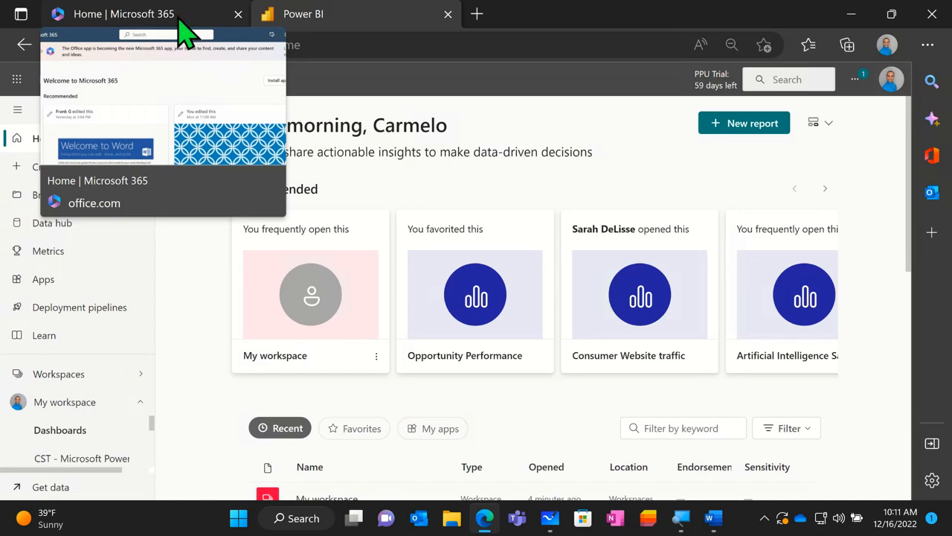
click(178, 21)
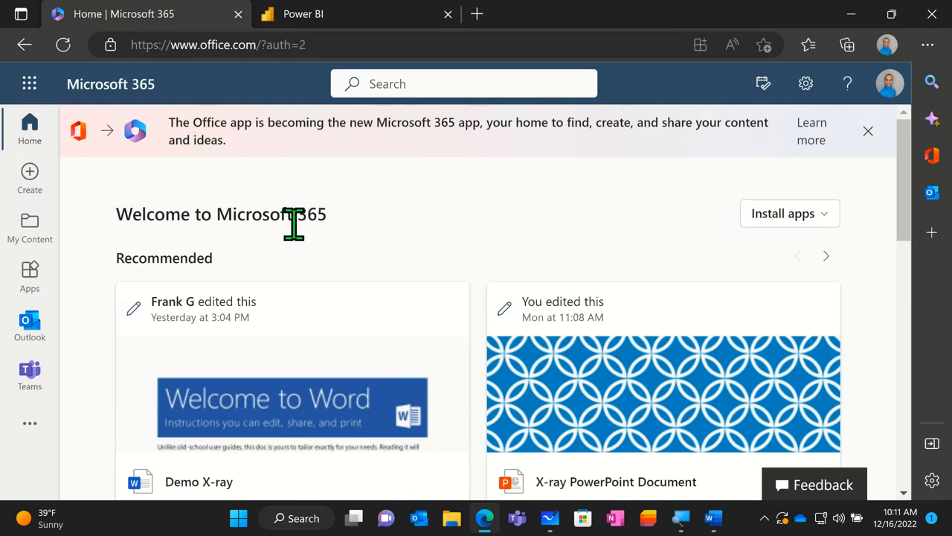
- Look through the complete list of Microsoft 365 apps in the app launcher to locate Power BI
click(29, 84)
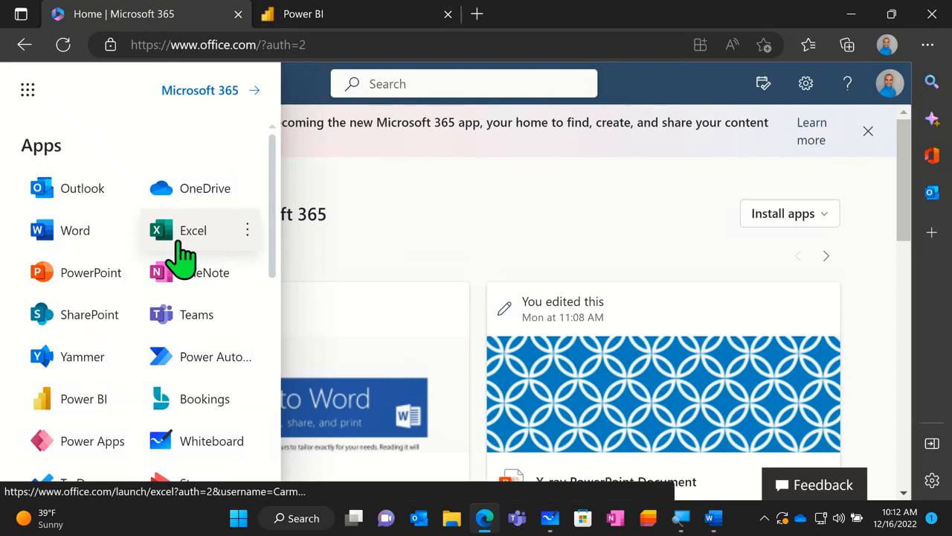
scroll(185, 264, down, 2)
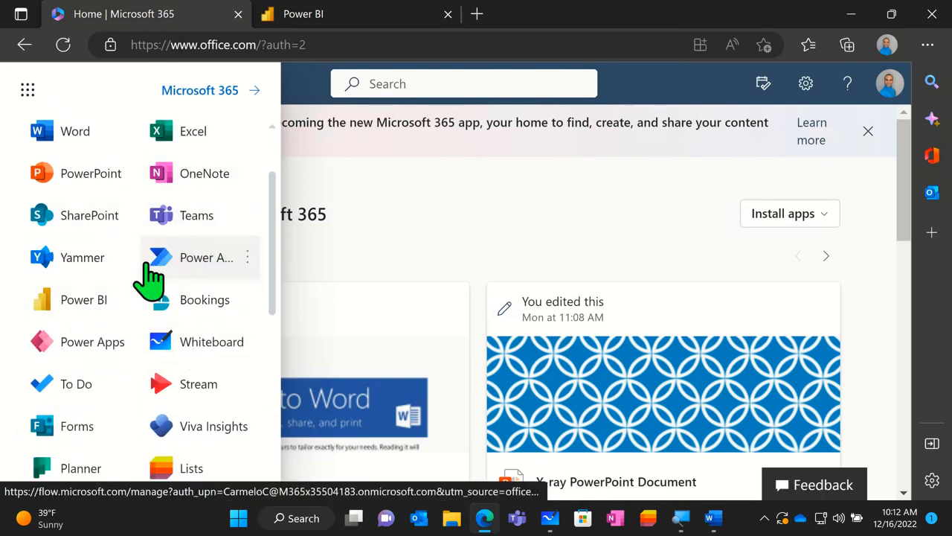
scroll(143, 322, down, 2)
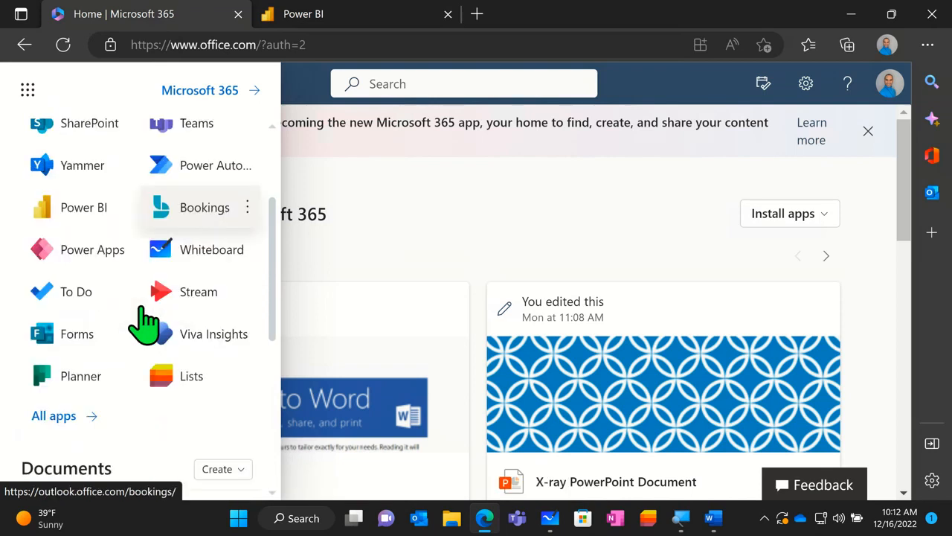
scroll(143, 322, down, 1)
click(54, 372)
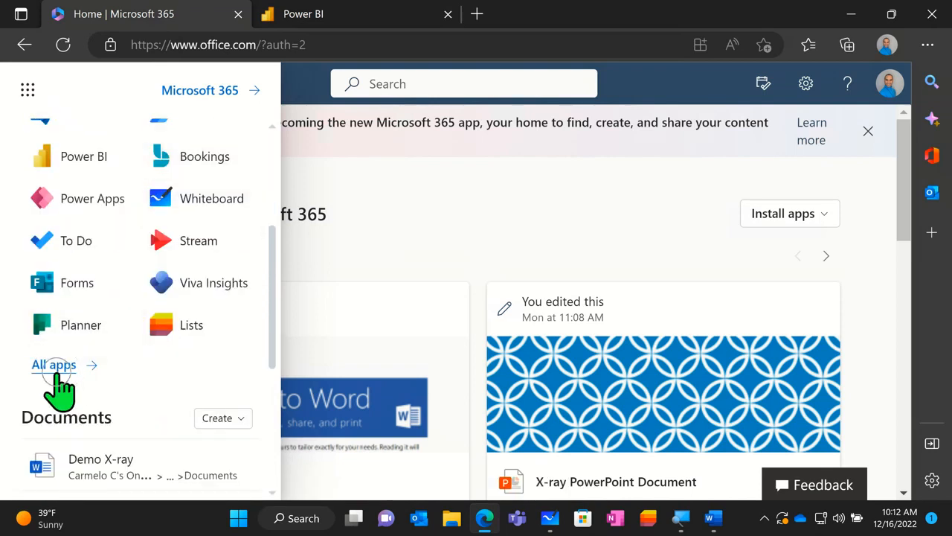
click(58, 371)
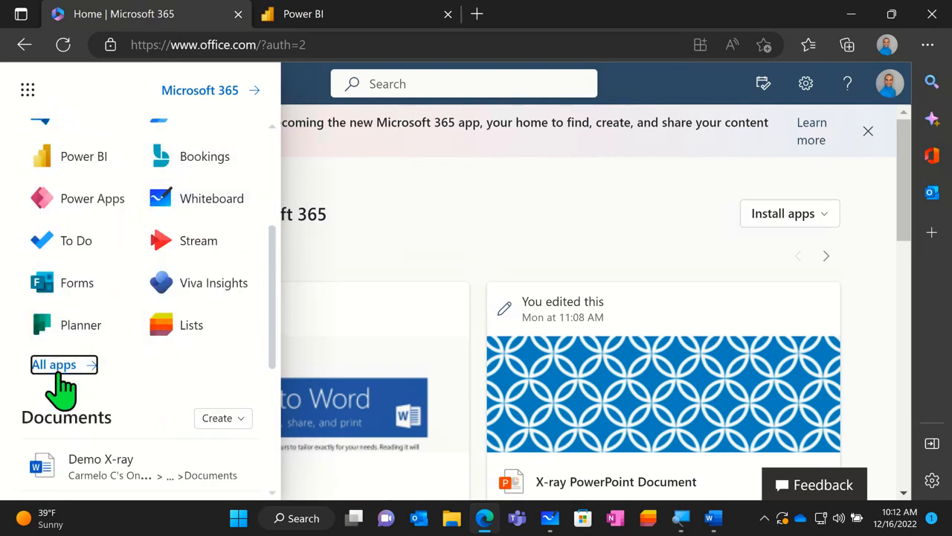
scroll(162, 266, down, 3)
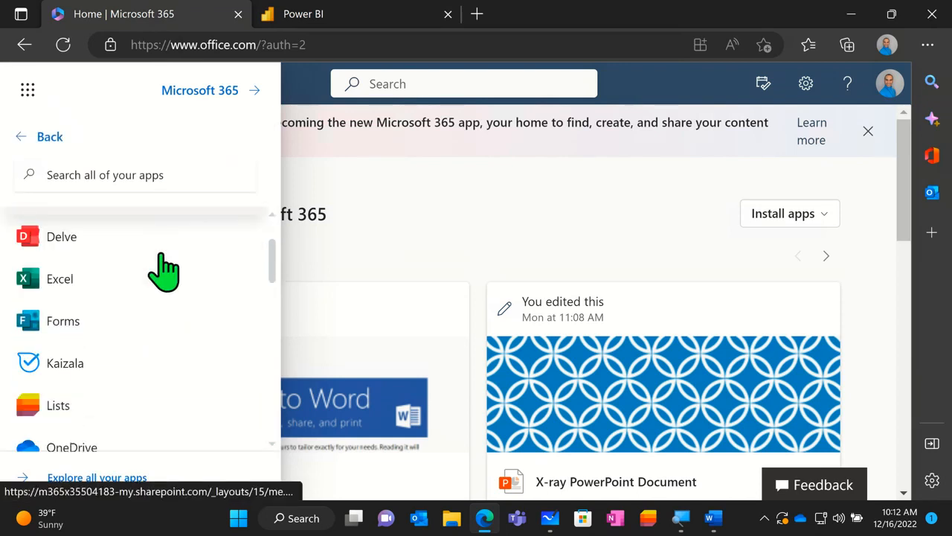
scroll(164, 272, down, 4)
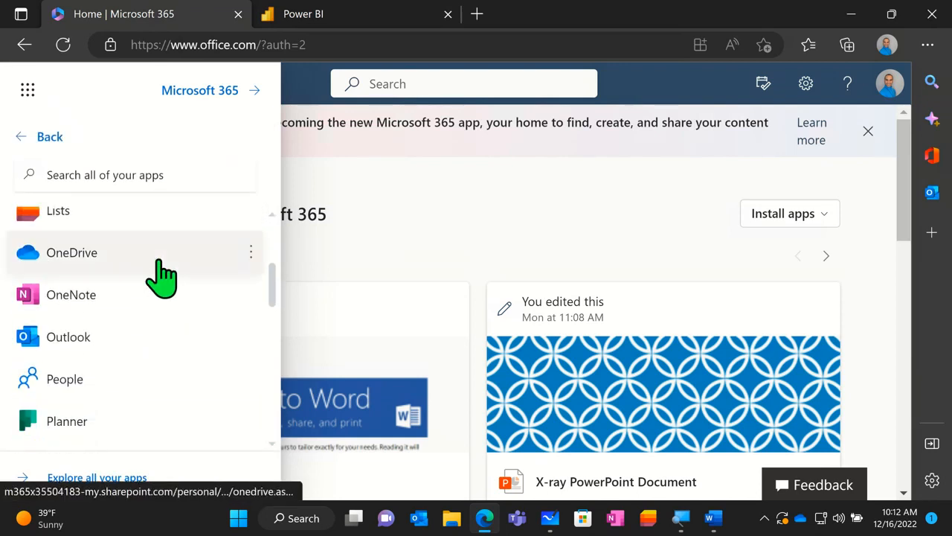
scroll(161, 275, down, 4)
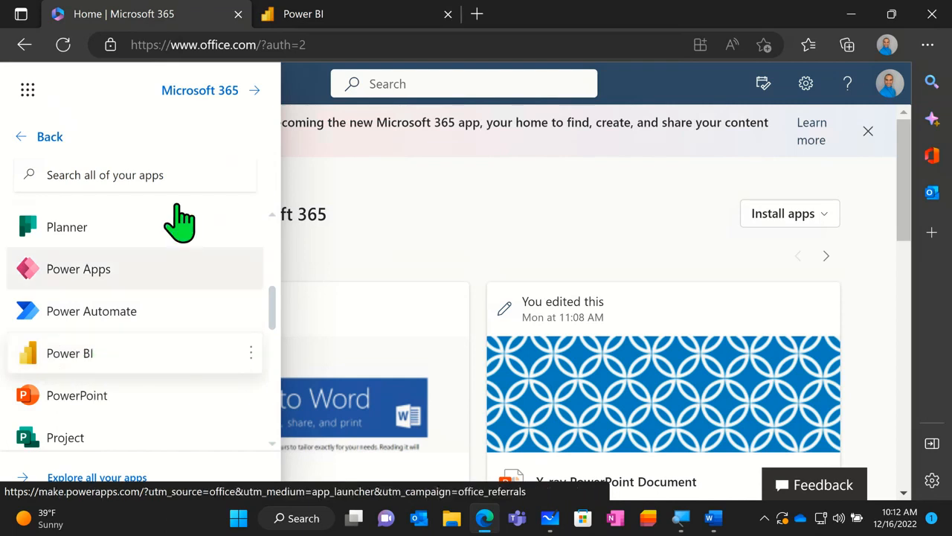
- Return to the Power BI home page and show the recent items in its global search
click(313, 15)
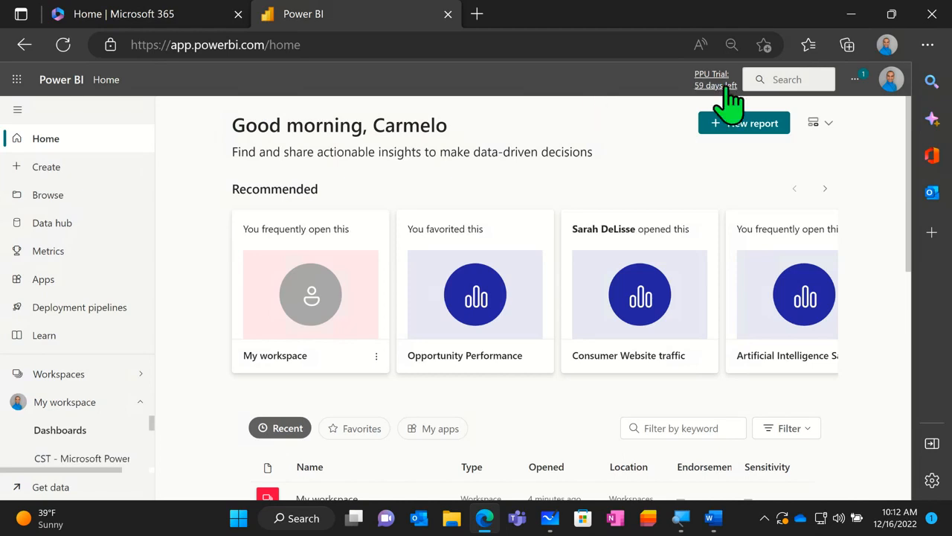
key(ctrl)
key(ctrl)
key(ctrl)
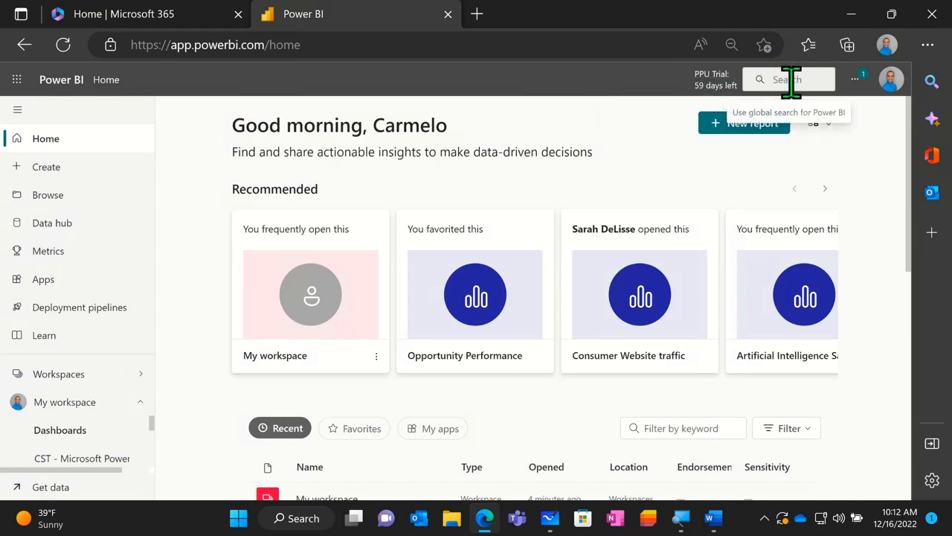
click(791, 82)
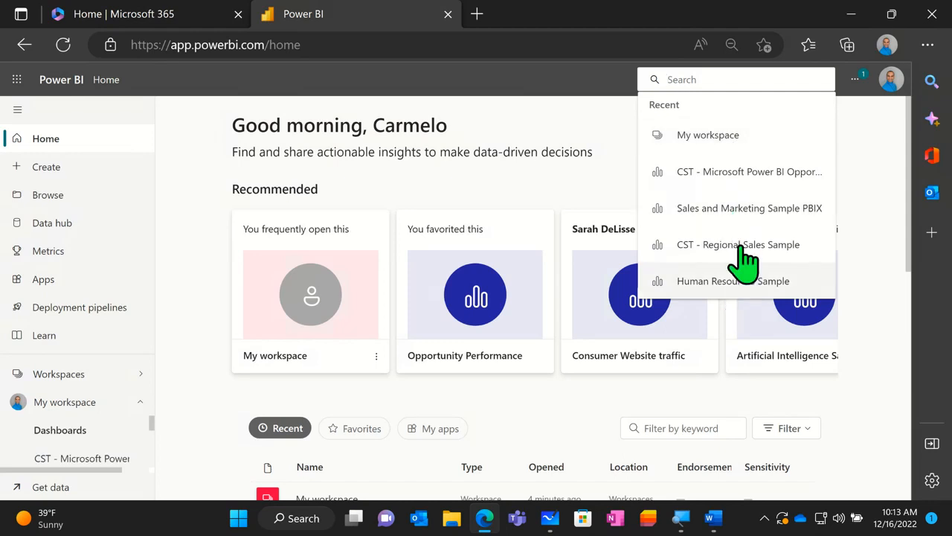
- Examine the Notifications, Settings and Download options of the Power BI service, including Power BI Desktop and Analyze in Excel updates
click(856, 88)
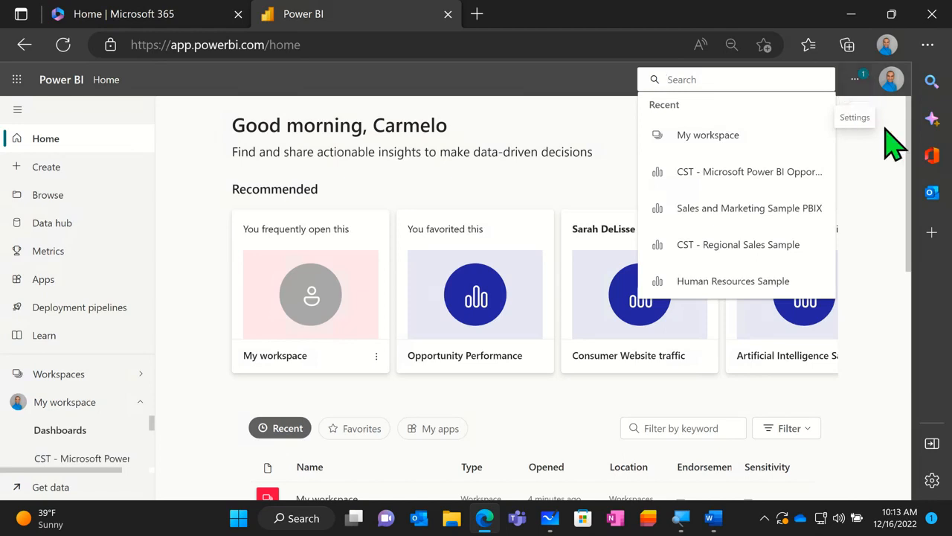
click(862, 79)
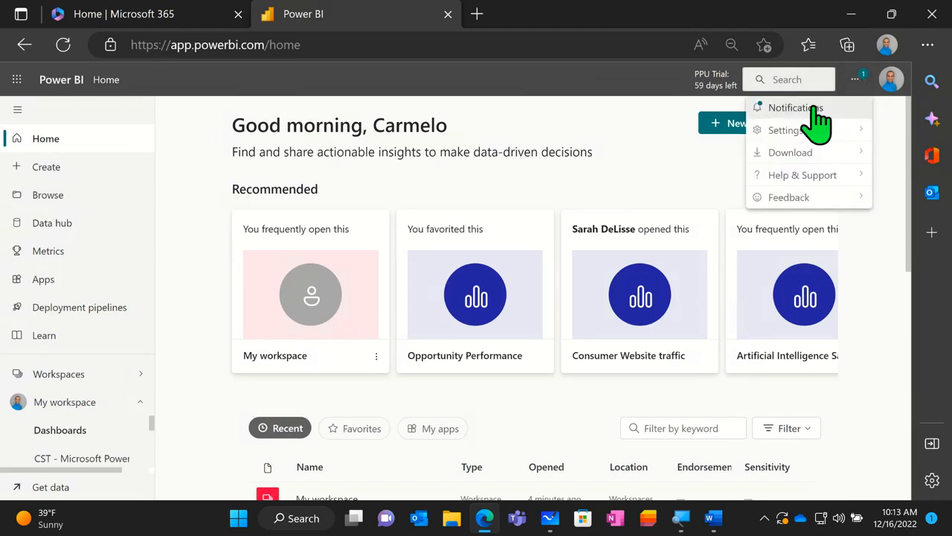
click(814, 108)
mouse_move(804, 132)
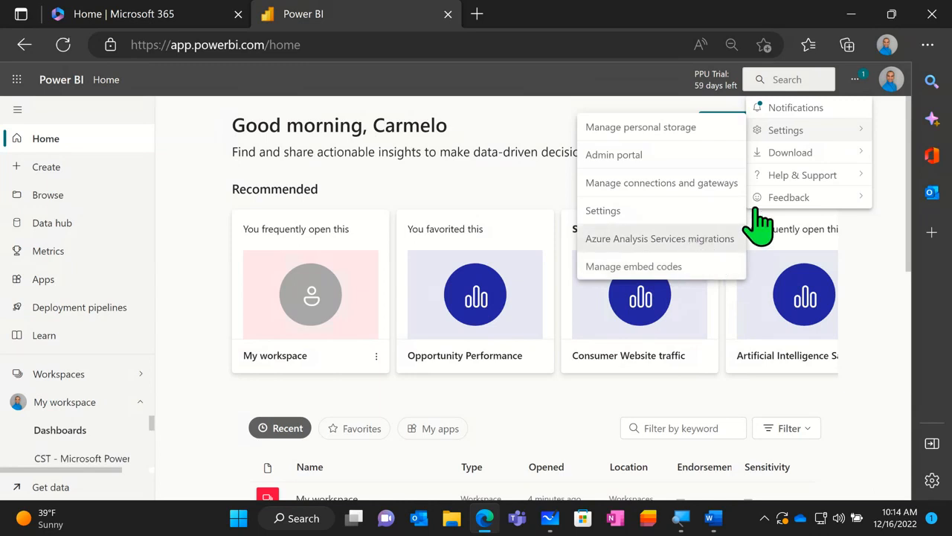
mouse_move(780, 169)
mouse_move(790, 153)
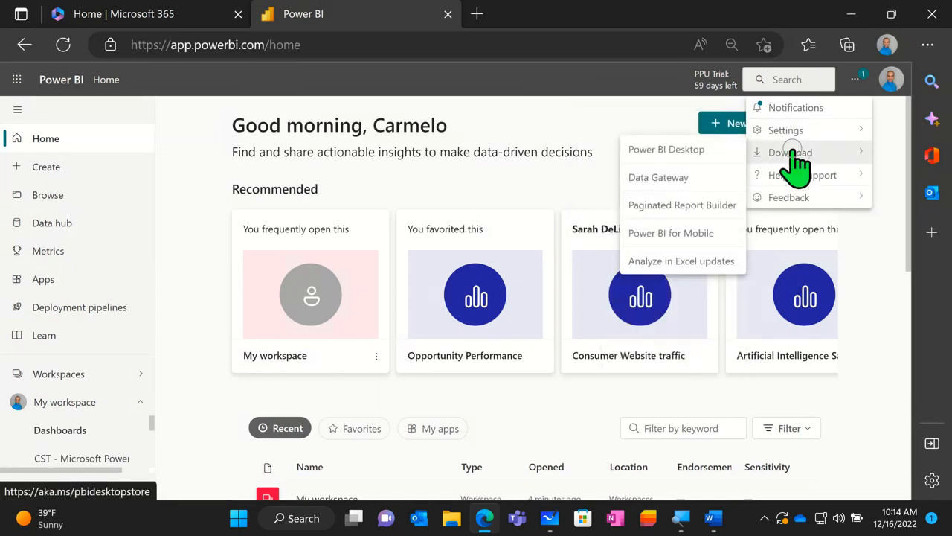
click(703, 148)
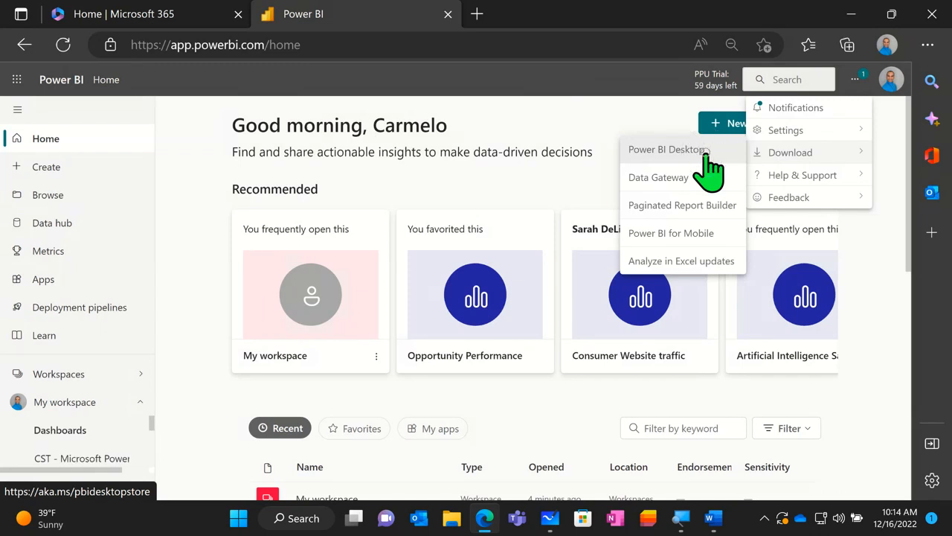
click(711, 262)
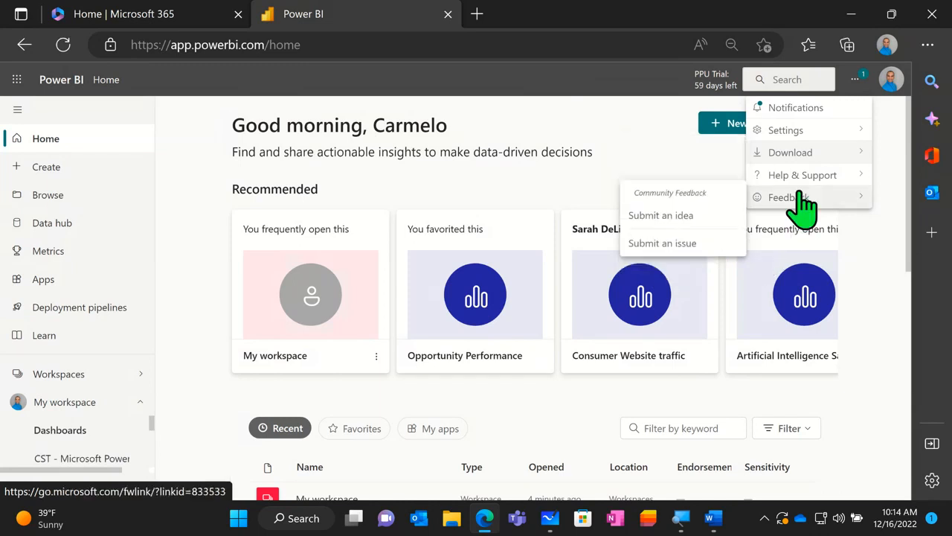
- Look over the Getting started with Power BI documentation from Help & Support, and close its page
mouse_move(800, 187)
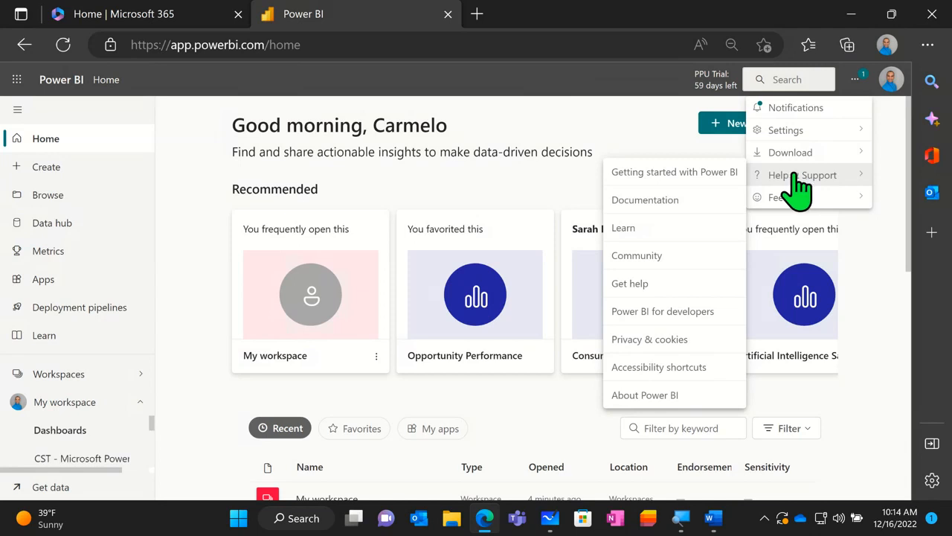
click(675, 175)
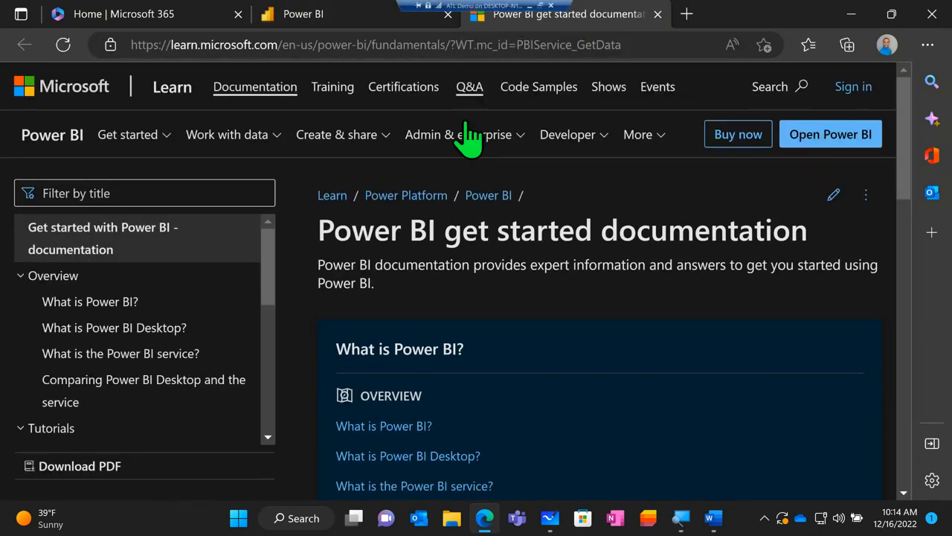
scroll(565, 302, down, 1)
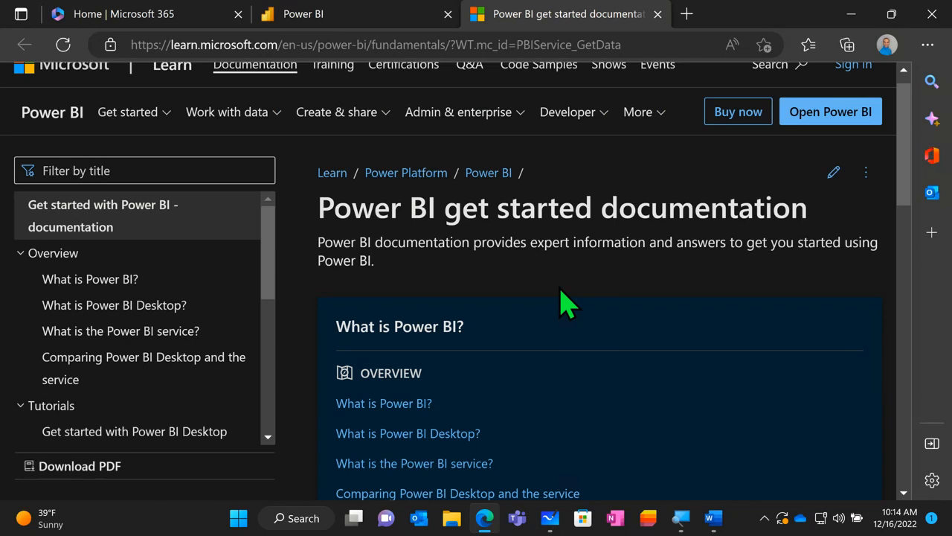
scroll(524, 264, up, 1)
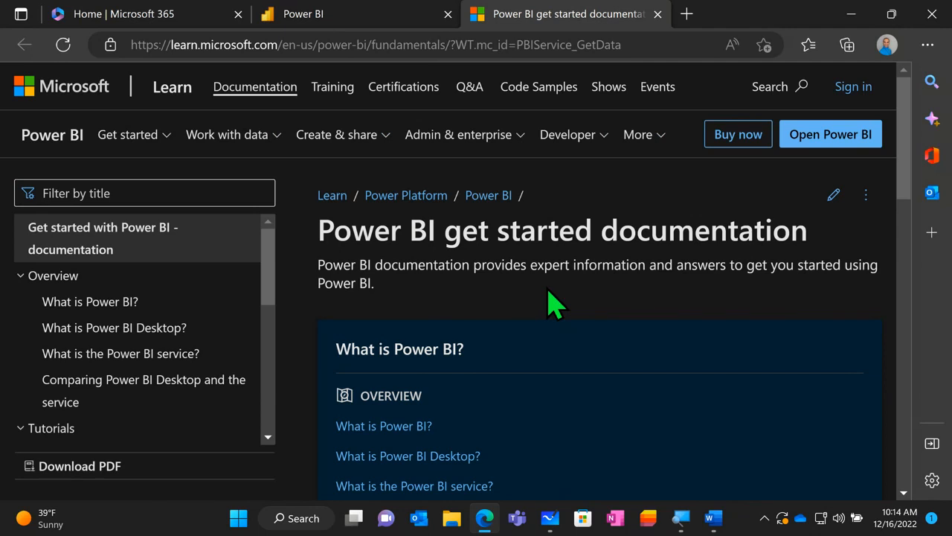
scroll(554, 304, down, 3)
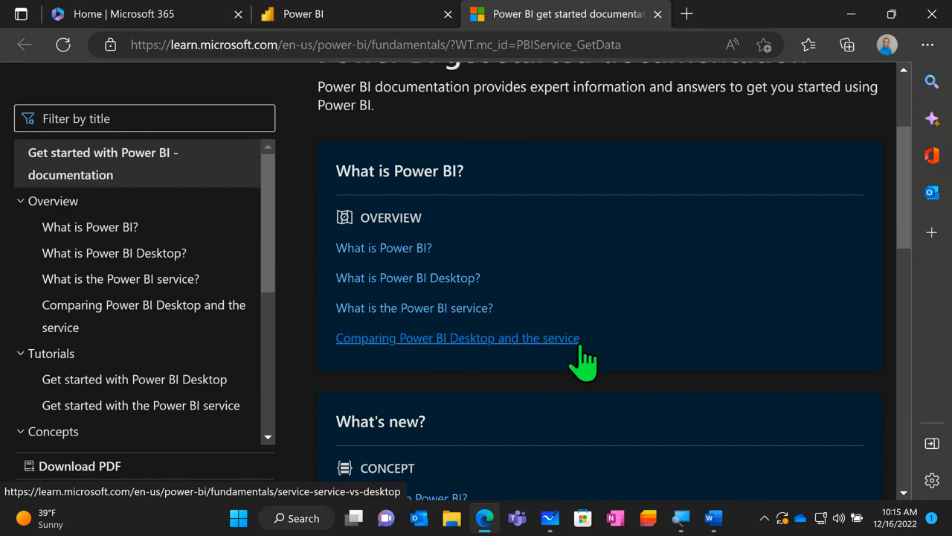
scroll(570, 340, up, 3)
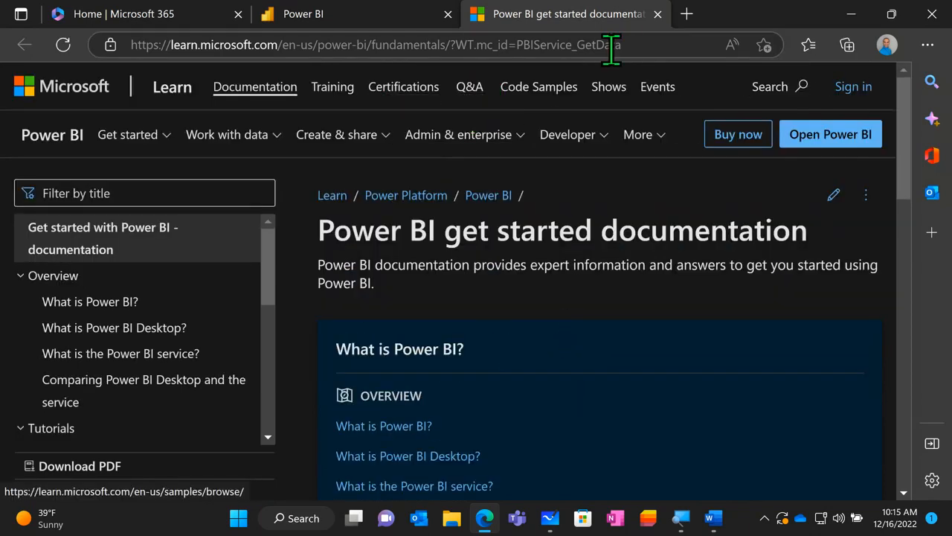
click(658, 14)
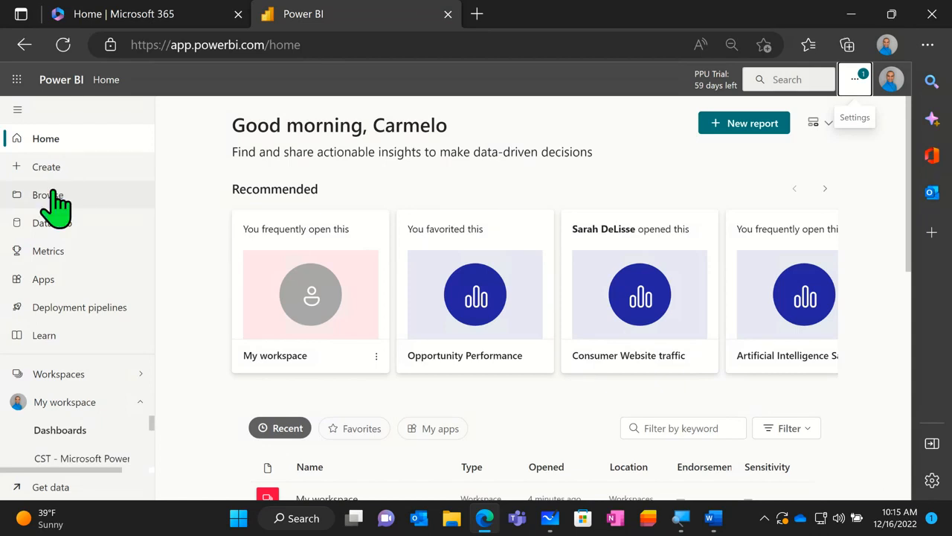
- Review the Help & Support resources of Power BI, including Documentation, Learn and Community
click(855, 83)
mouse_move(822, 187)
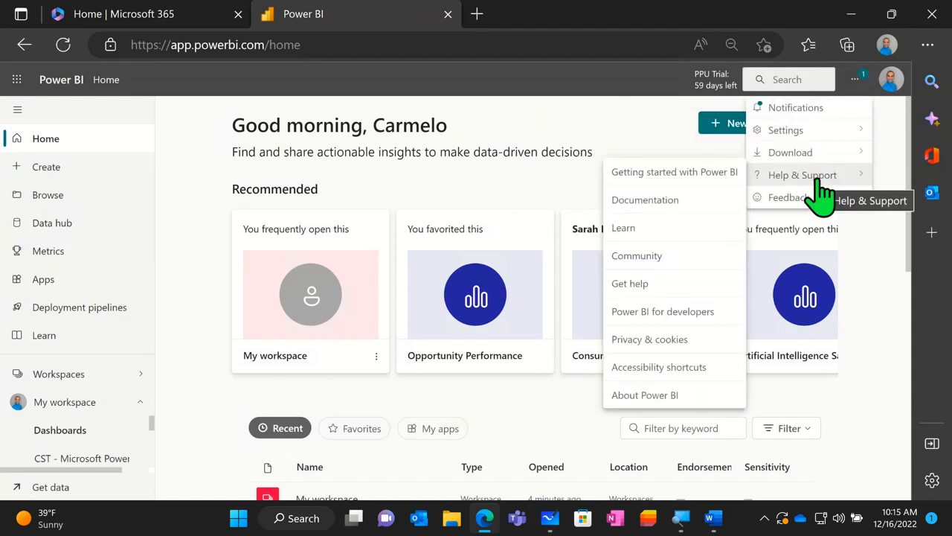
click(658, 203)
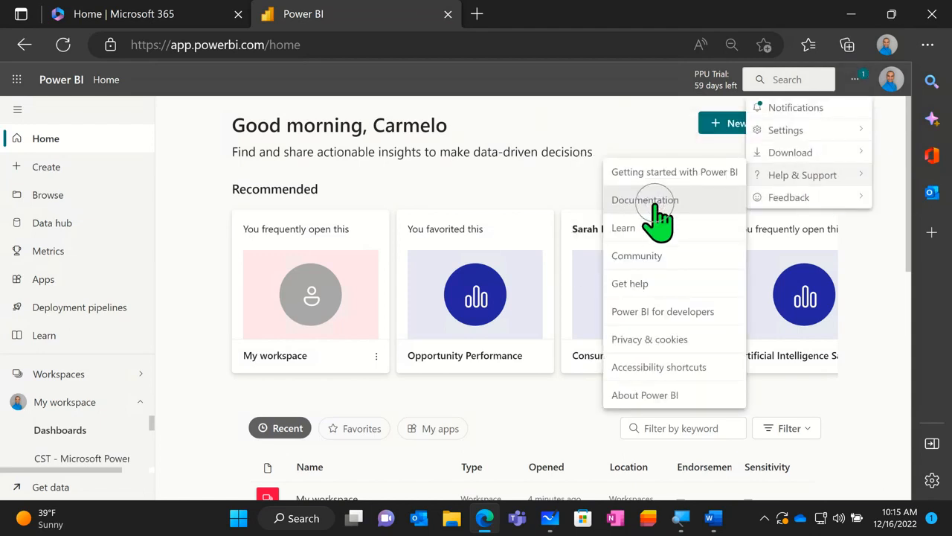
click(654, 225)
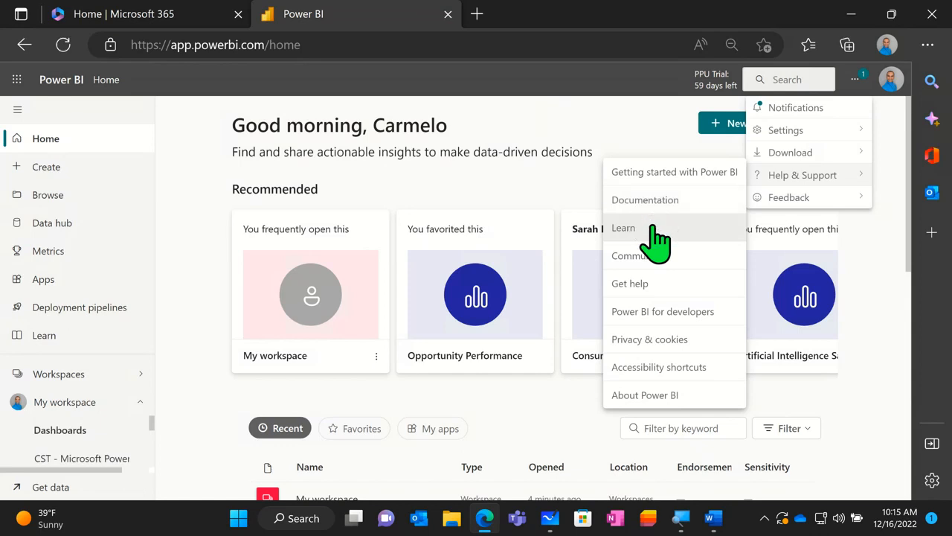
click(661, 257)
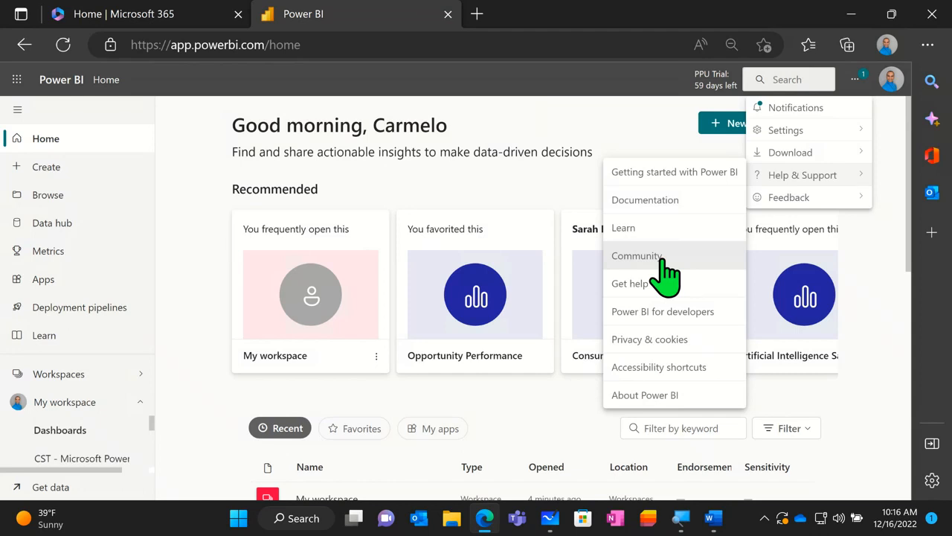
click(492, 151)
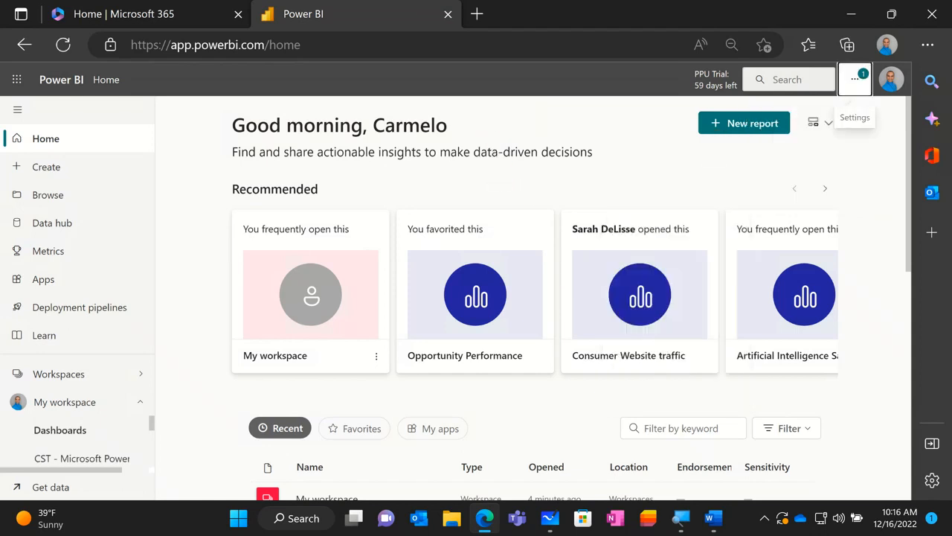
- Show the community feedback options for submitting an idea or an issue
click(855, 82)
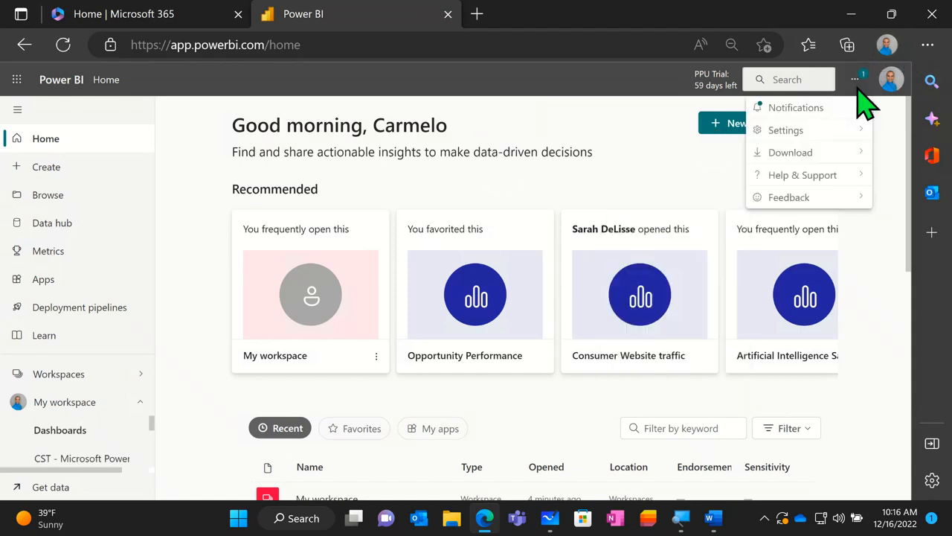
mouse_move(802, 217)
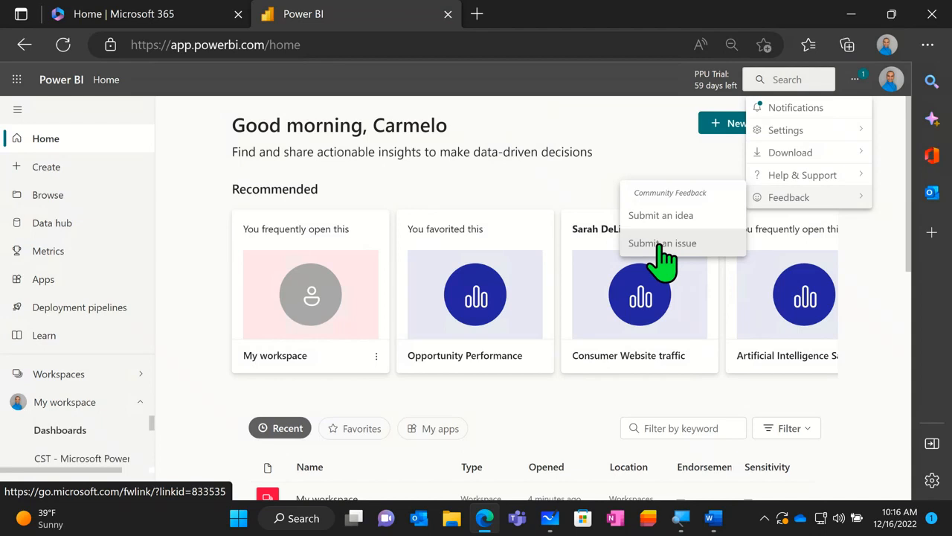
- Close the feedback options and look over the Recommended cards and the recent items on the Power BI home page
key(Escape)
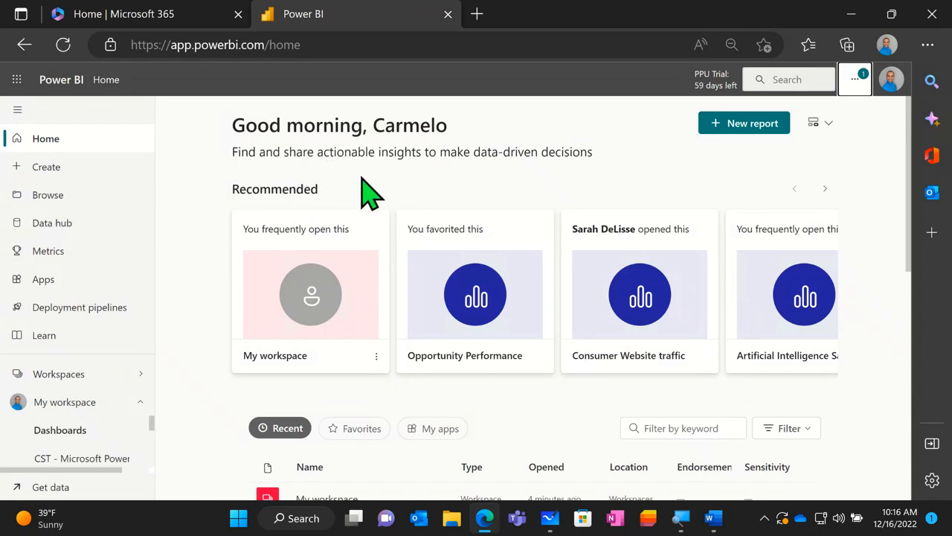
scroll(342, 212, down, 1)
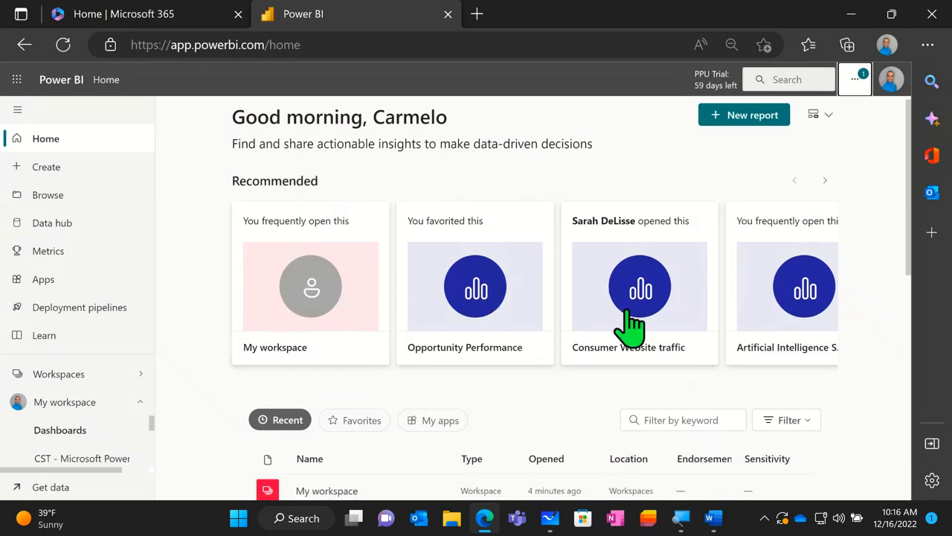
scroll(365, 355, down, 3)
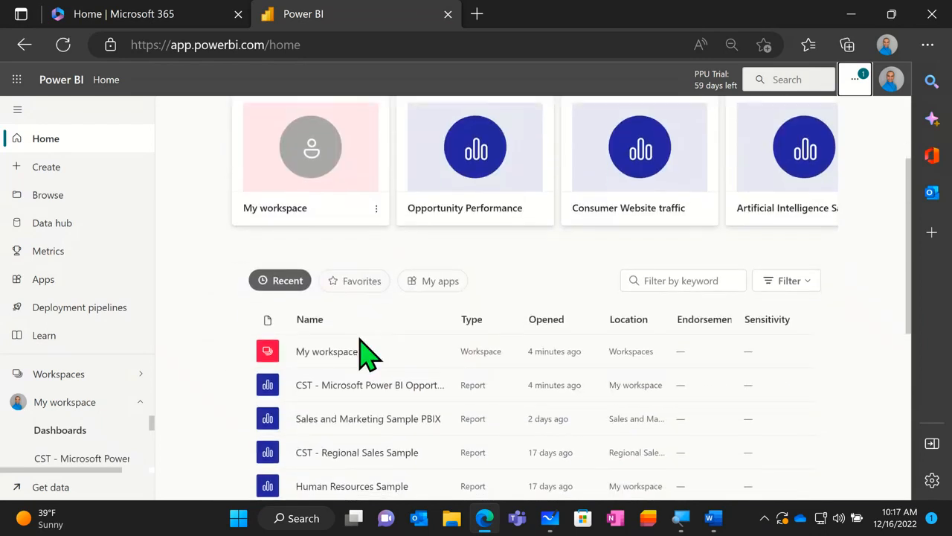
scroll(360, 341, down, 1)
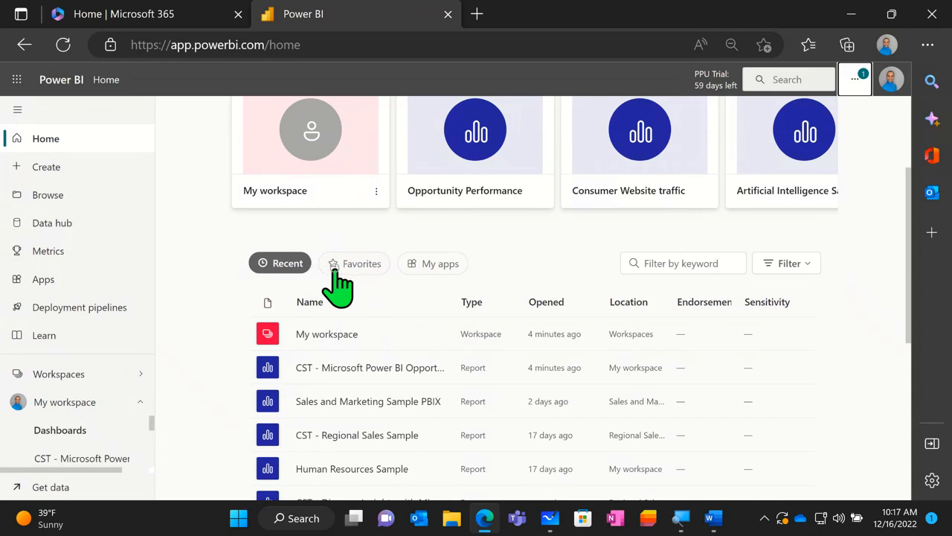
- View the favorited content on the home page, and return to the recent items
click(429, 266)
click(348, 270)
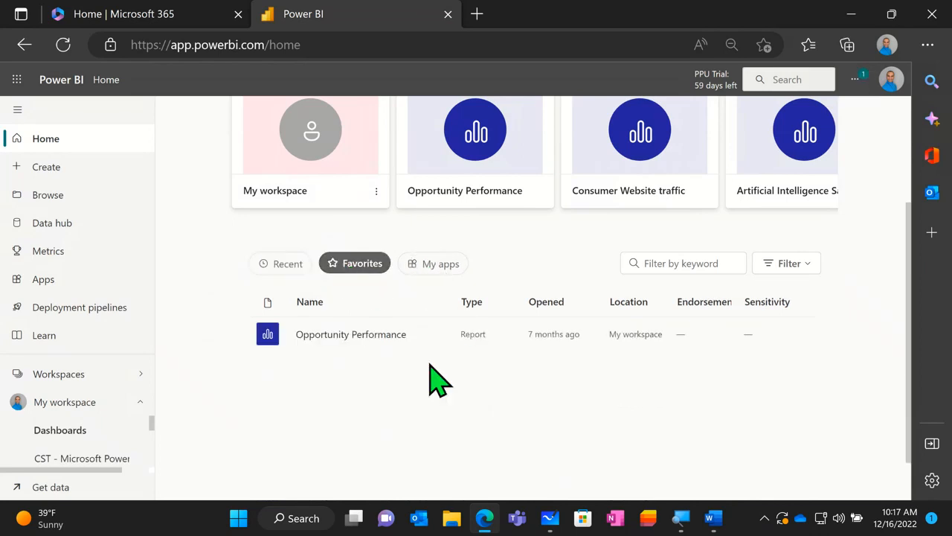
click(438, 340)
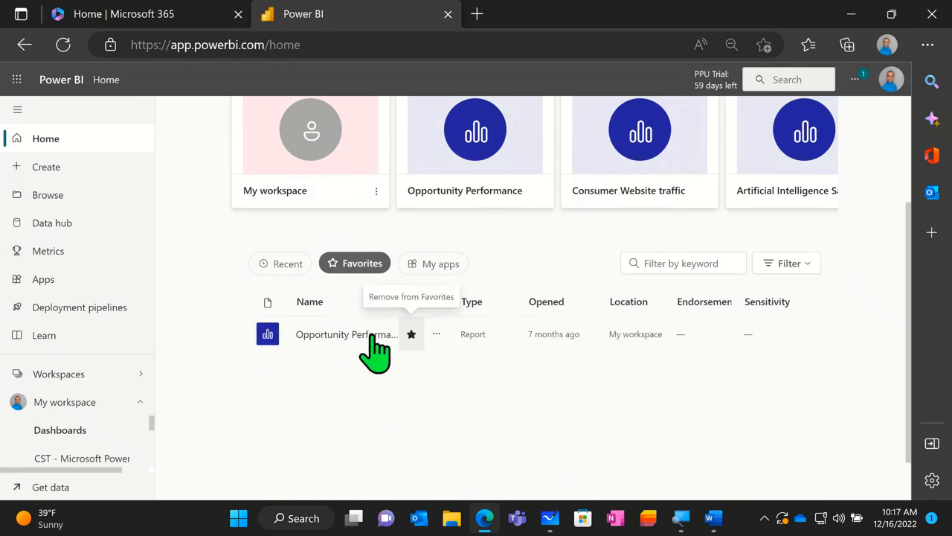
click(283, 268)
scroll(315, 293, up, 2)
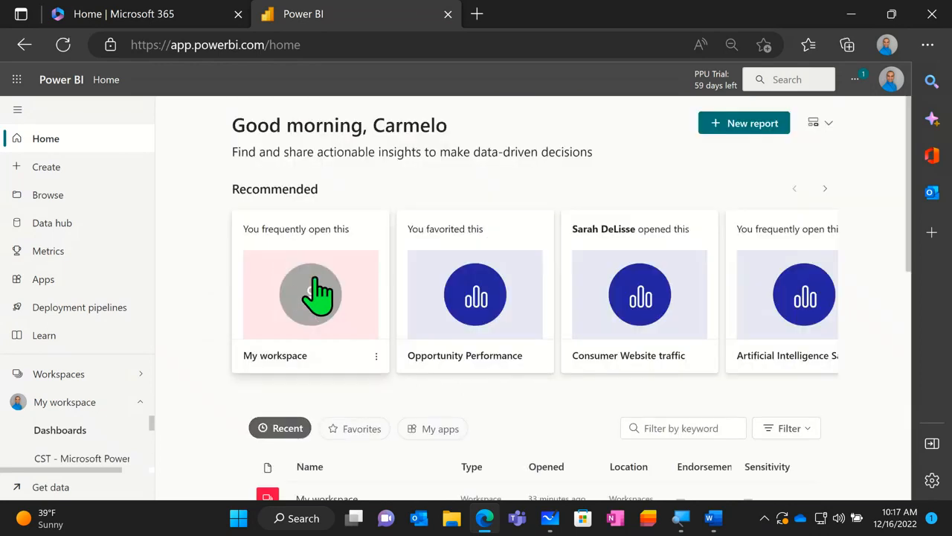
- Show the Add to Favorites option for the CST - Microsoft Power BI Opportunity Analysis Sample report among the recent items
scroll(376, 362, down, 3)
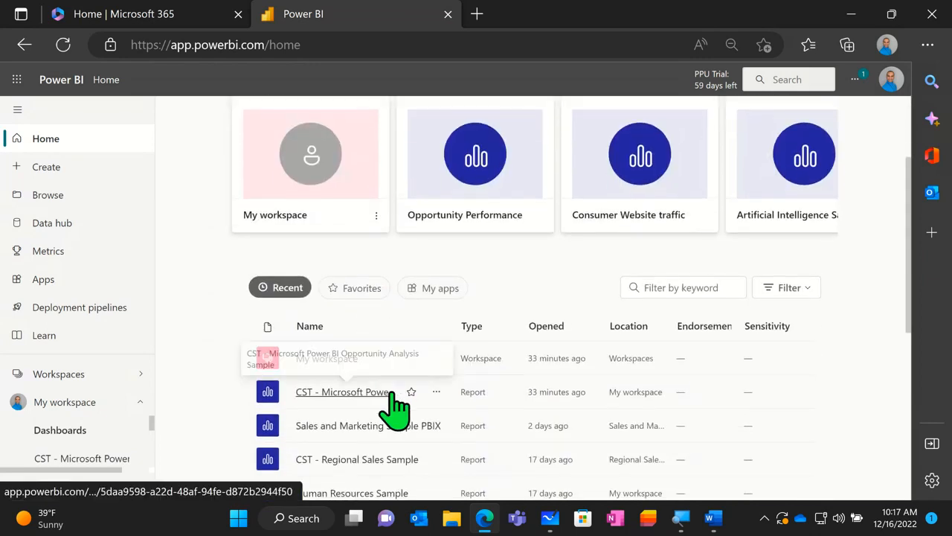
key(ctrl)
key(ctrl)
key(ctrl)
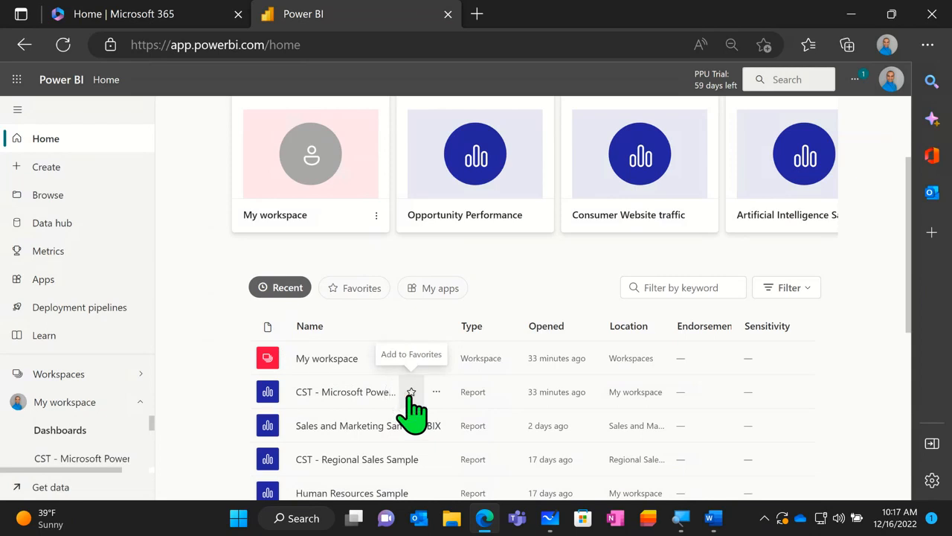
- List My apps on the home page and look over the apps with their descriptions
click(436, 288)
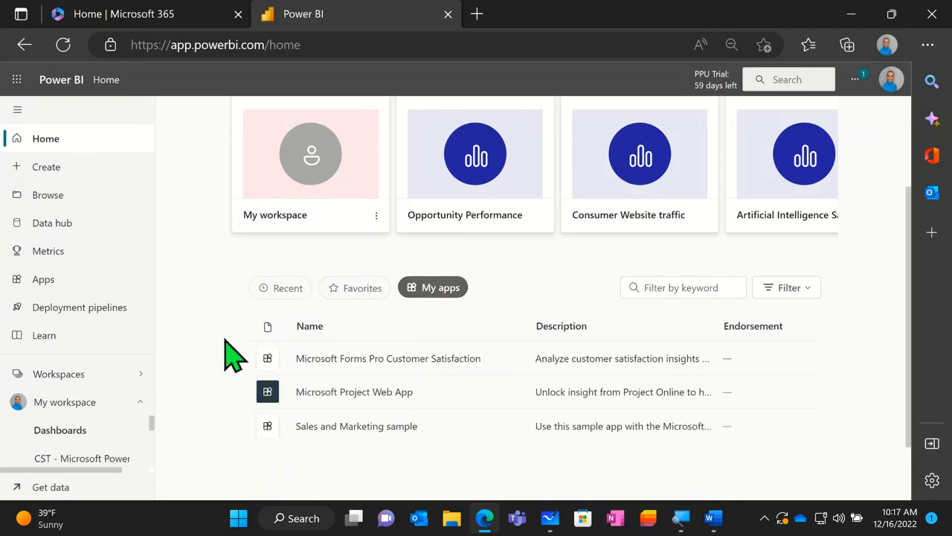
scroll(235, 357, down, 1)
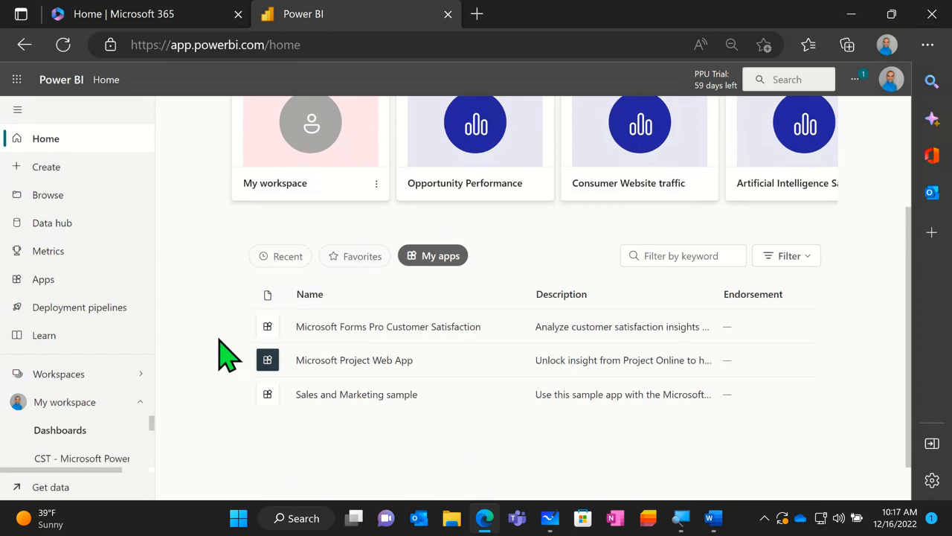
scroll(225, 355, up, 1)
scroll(203, 357, up, 1)
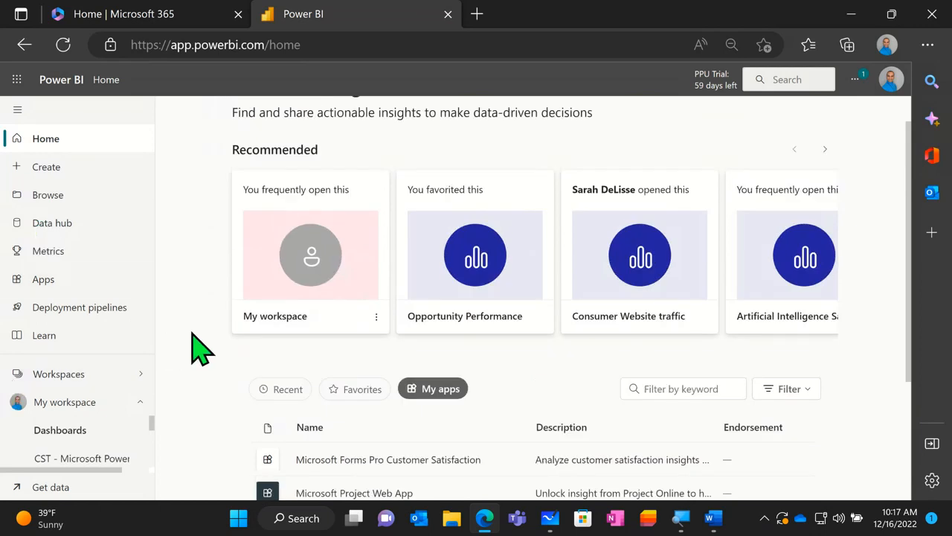
- Check the license type and trial status in the account profile, and close it
click(893, 96)
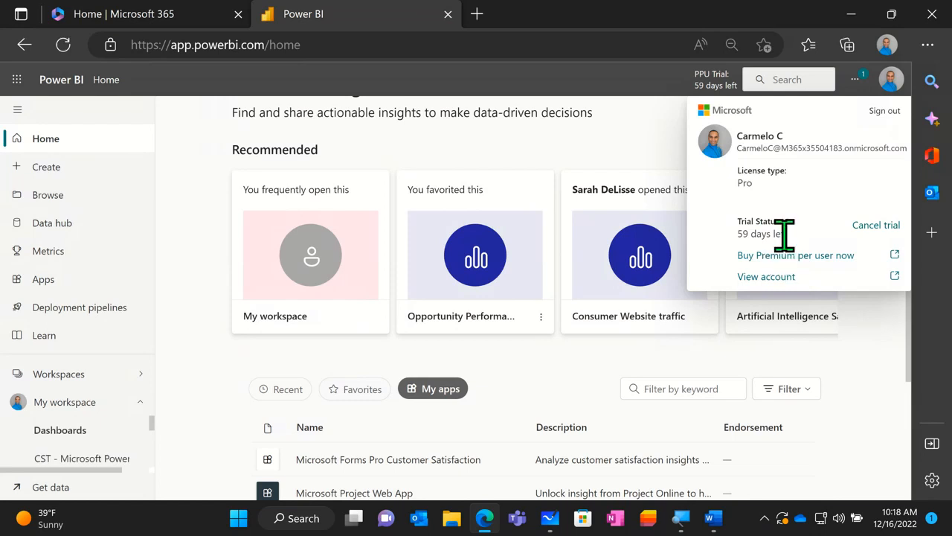
click(866, 231)
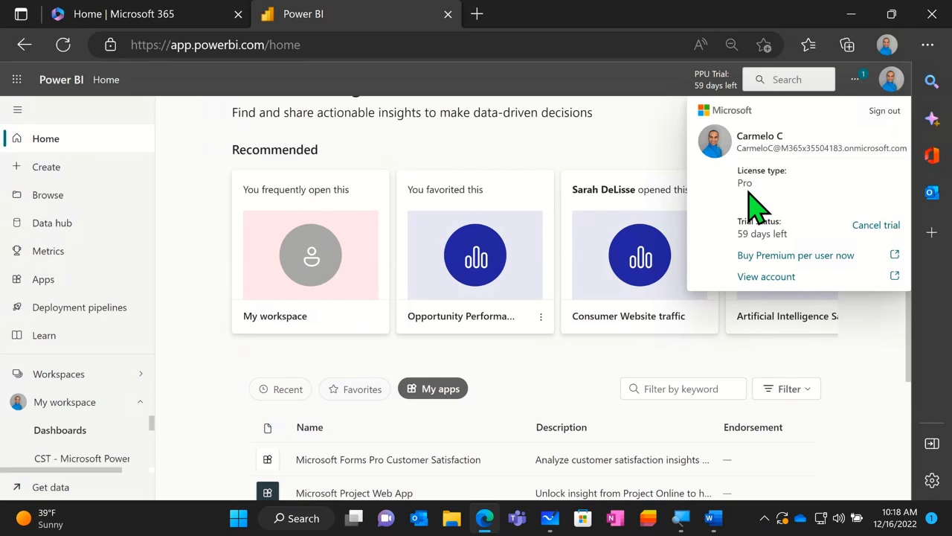
click(657, 163)
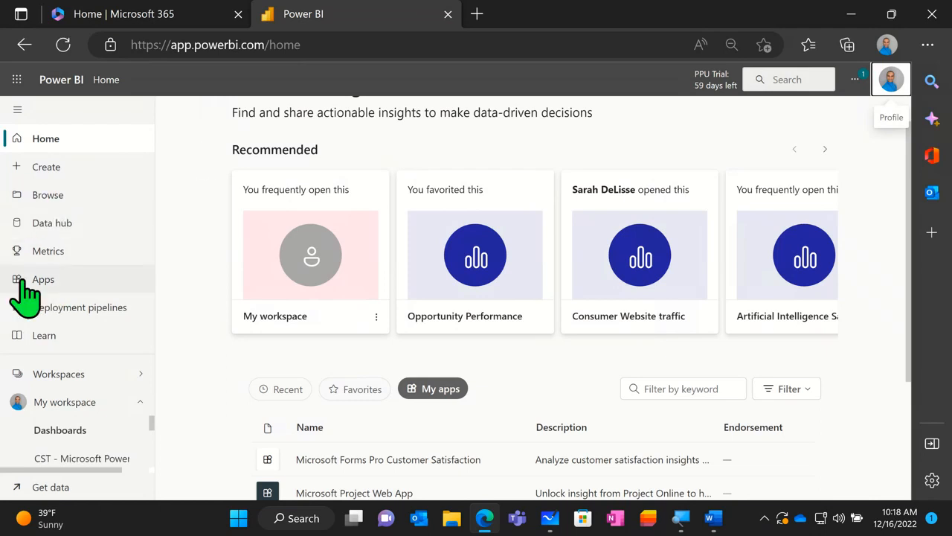
- Review the item types offered on the Create page and the recent items on the Browse page
click(59, 174)
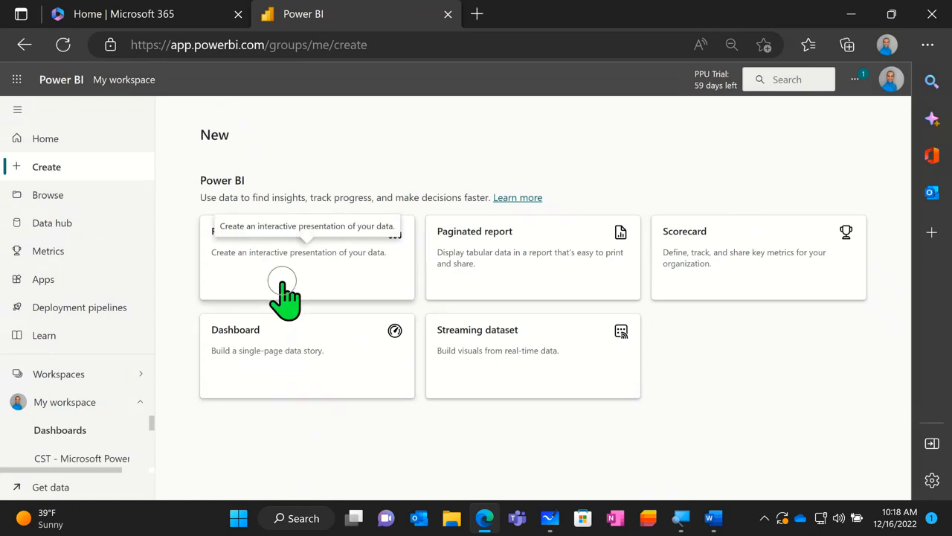
click(664, 263)
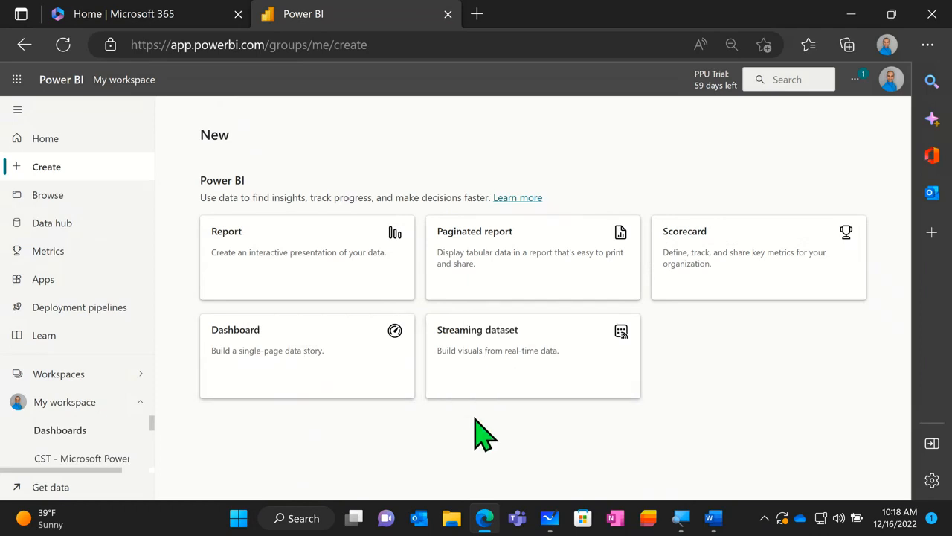
click(54, 196)
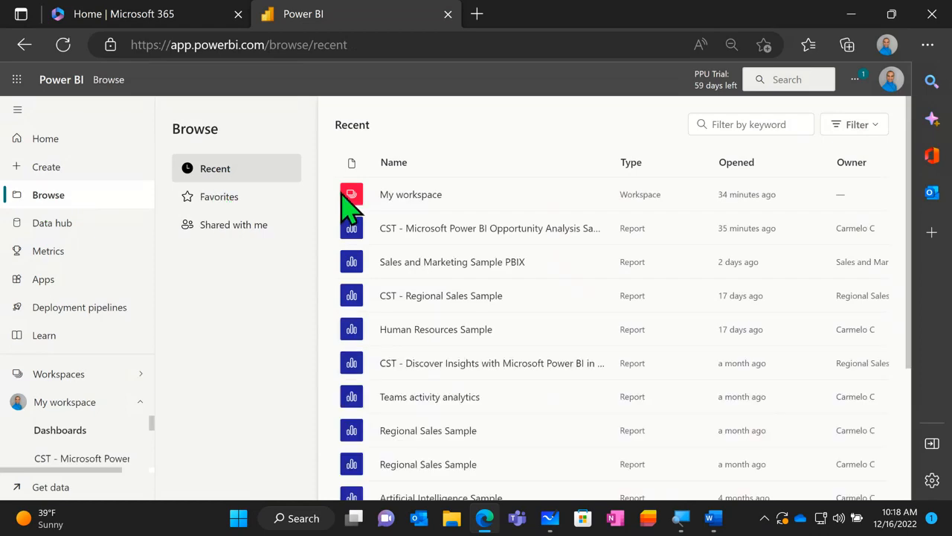
scroll(473, 251, down, 1)
scroll(473, 251, down, 3)
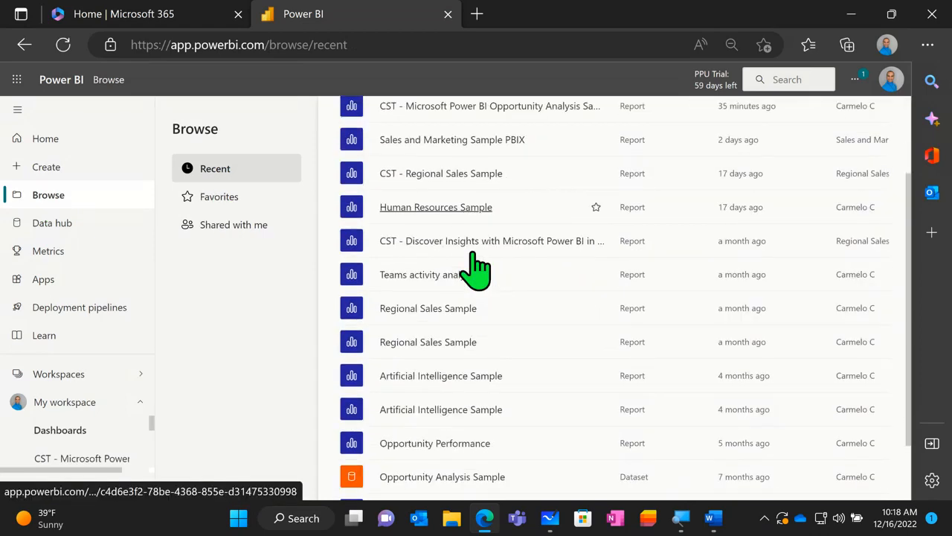
scroll(473, 257, up, 4)
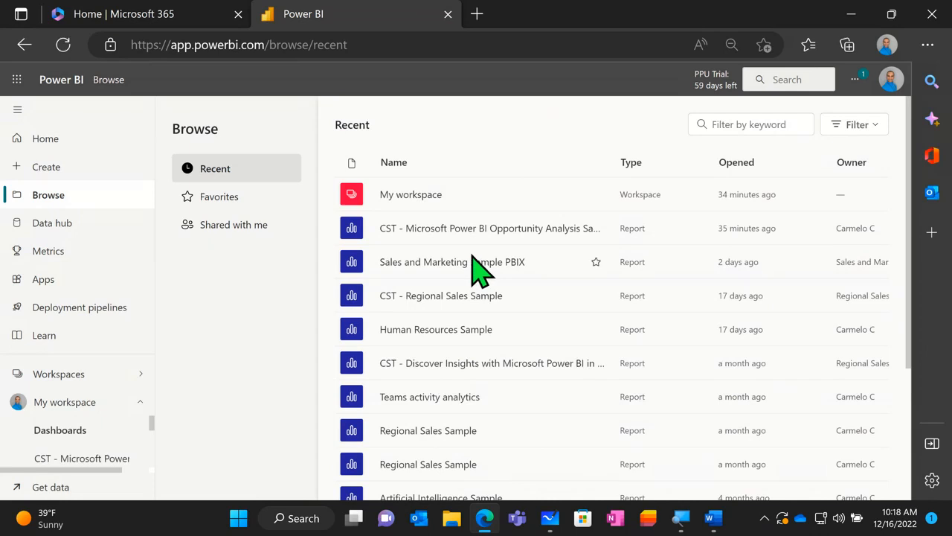
- Examine the recommended datasets and the list of all datasets in the Data hub
click(66, 232)
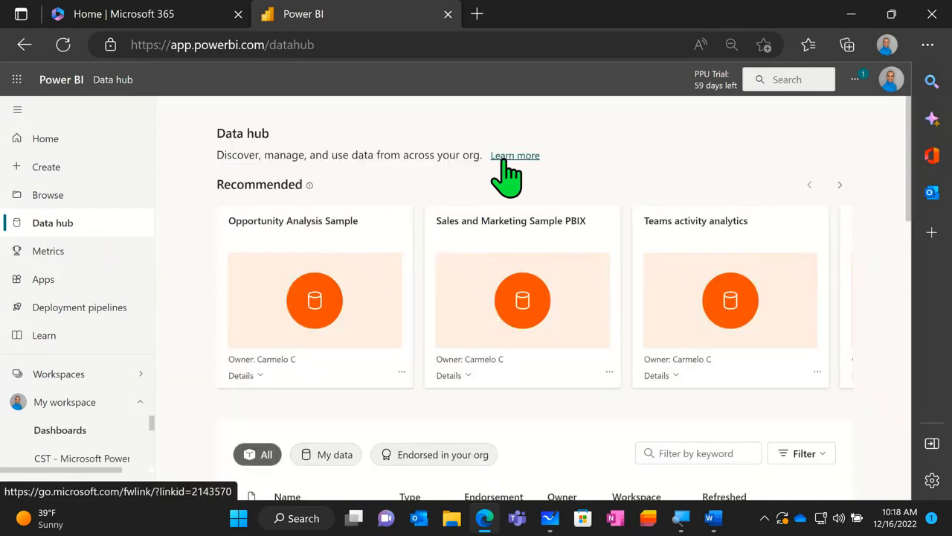
scroll(342, 320, down, 2)
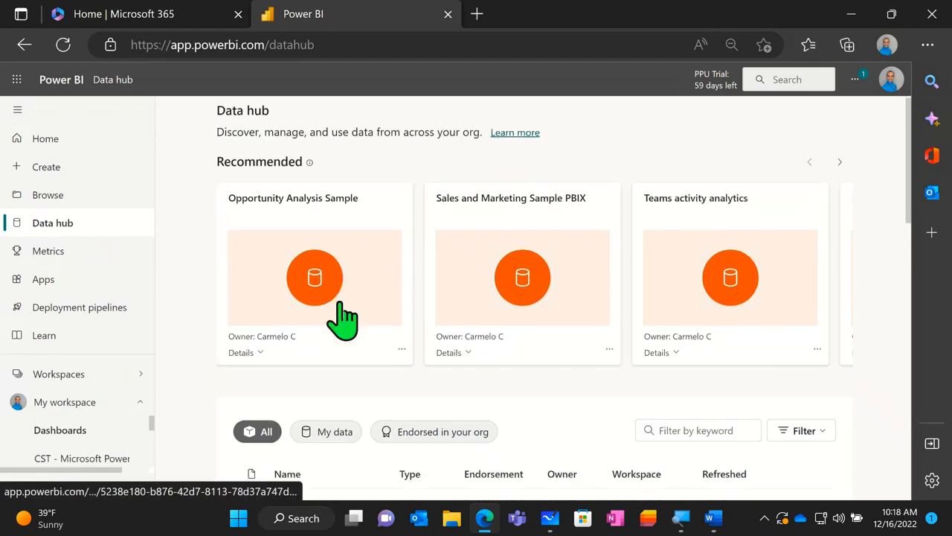
scroll(354, 311, down, 3)
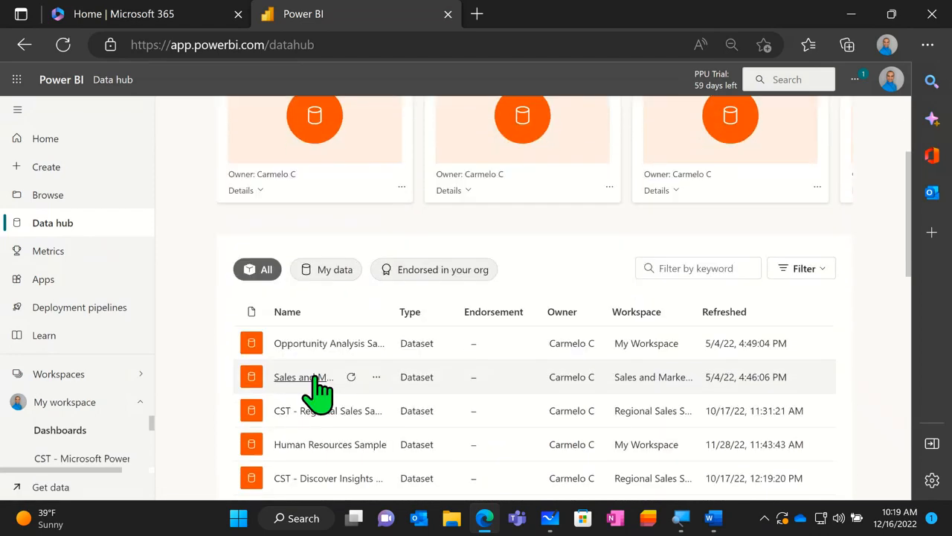
scroll(320, 393, down, 3)
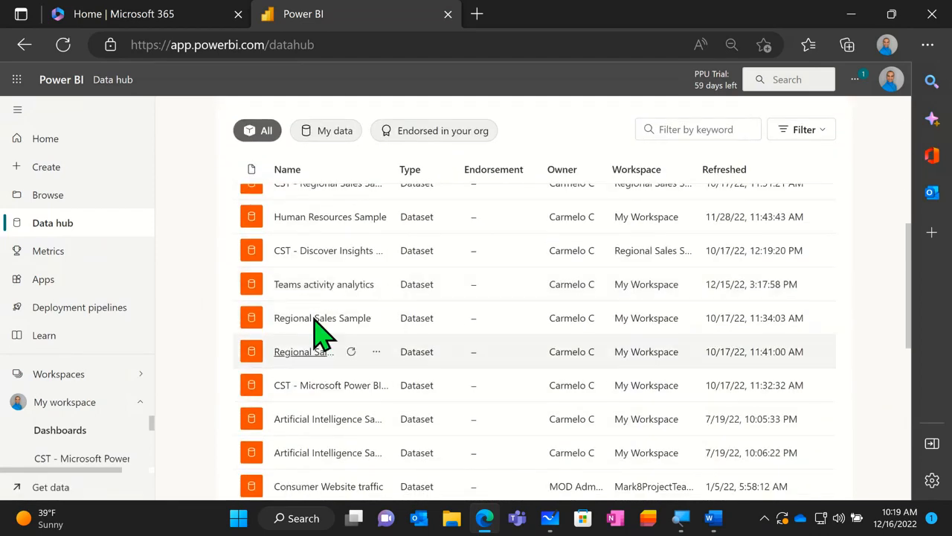
scroll(336, 327, up, 1)
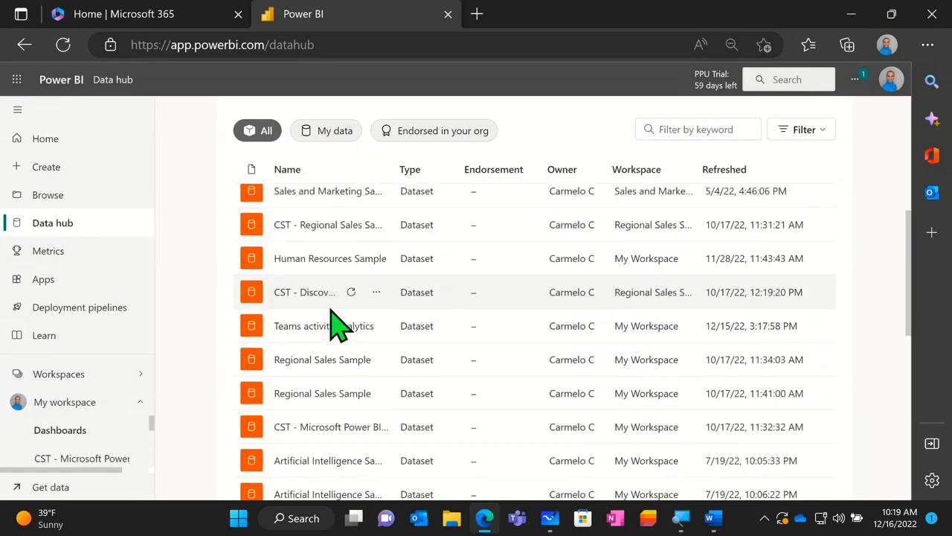
scroll(335, 325, up, 2)
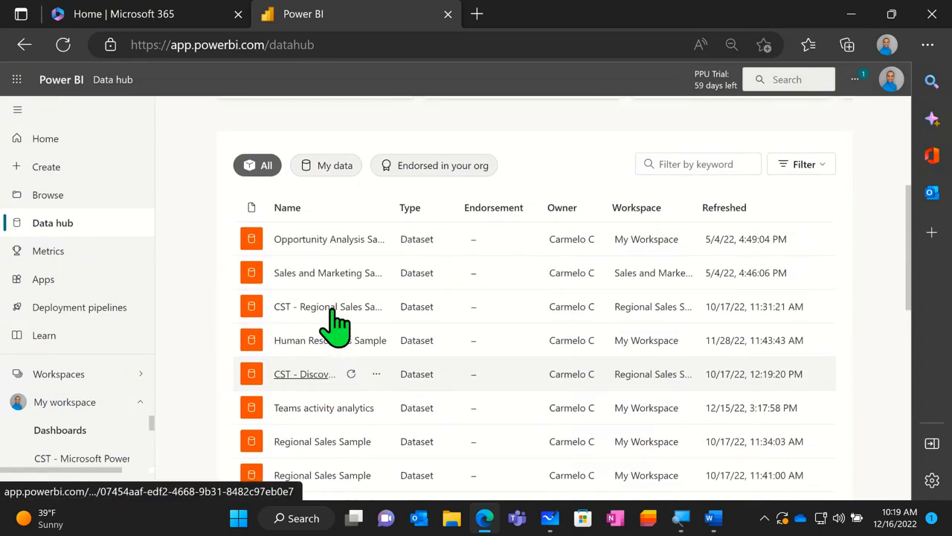
- Narrow the Data hub list to My data and to the data Endorsed in your org
scroll(334, 163, up, 1)
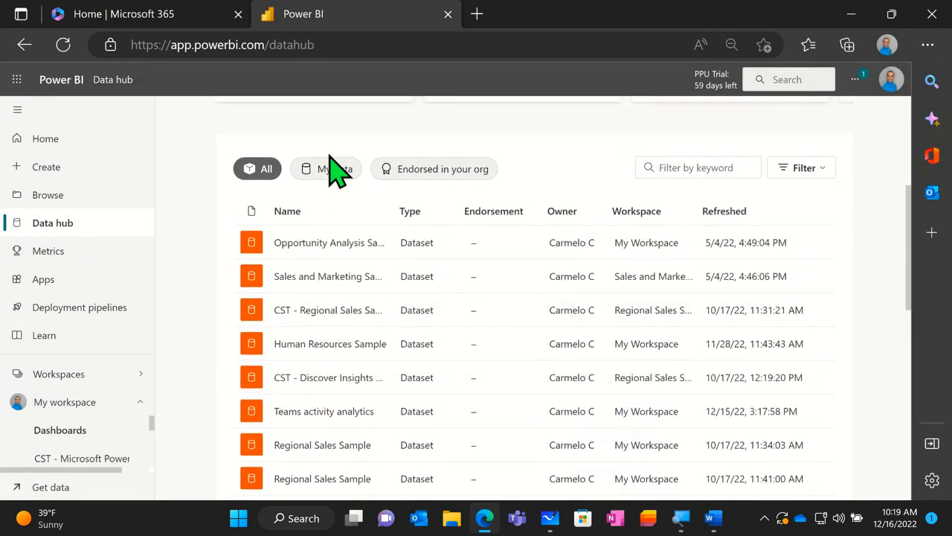
click(332, 196)
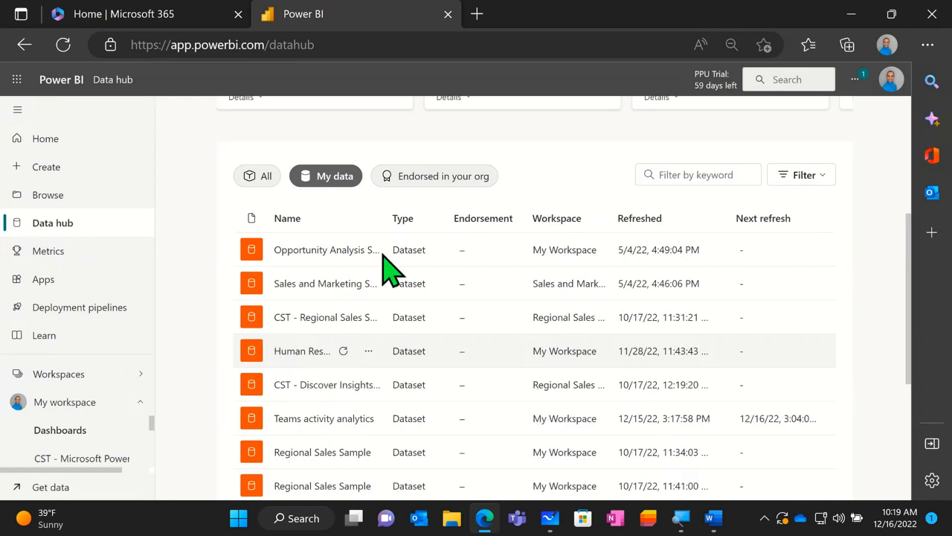
click(427, 185)
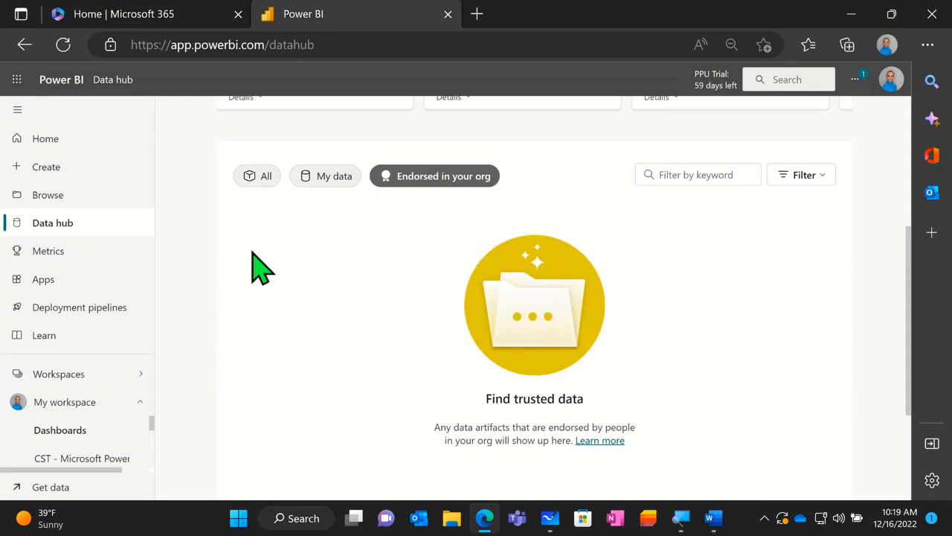
- Look over the recommended scorecards and scorecard lists on the Metrics page
click(55, 254)
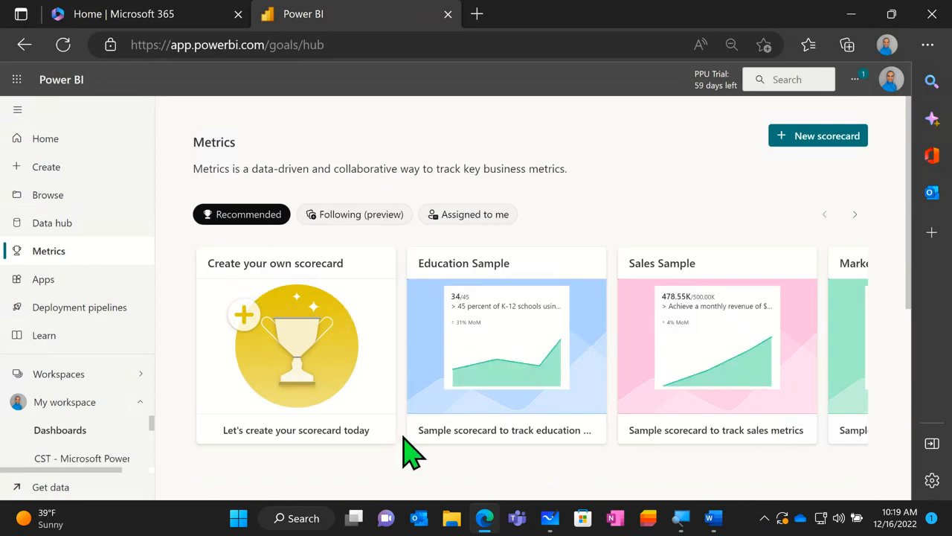
scroll(402, 437, down, 1)
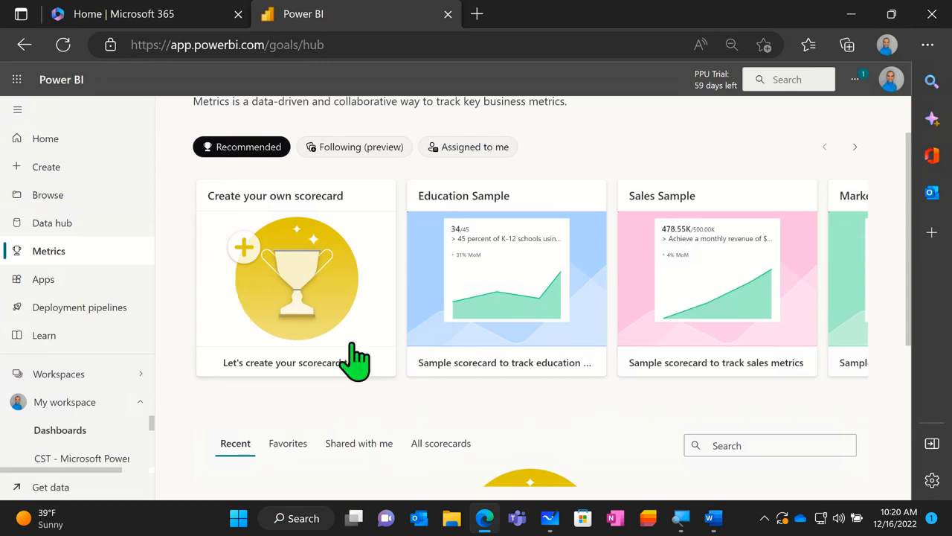
click(29, 251)
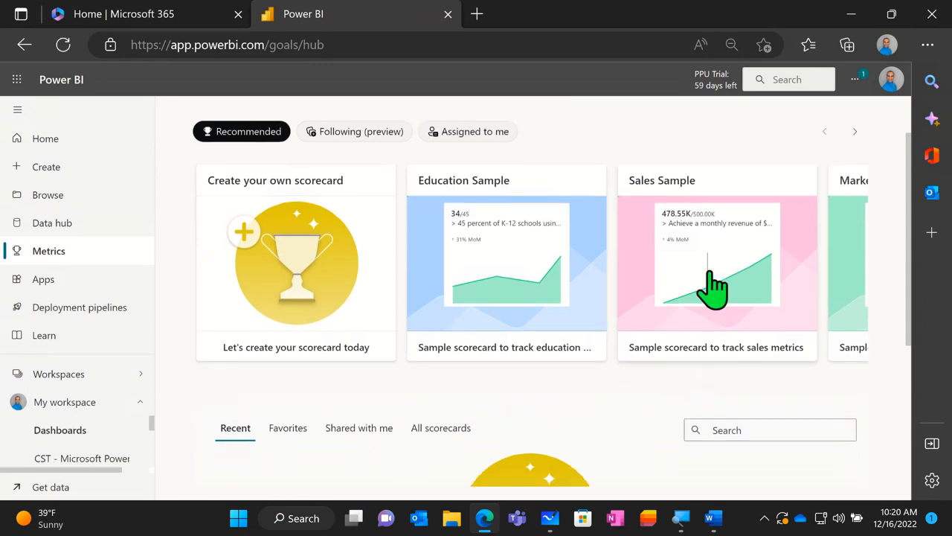
- Open the Sales Sample scorecard and look over its metrics, status and progress
scroll(712, 279, down, 1)
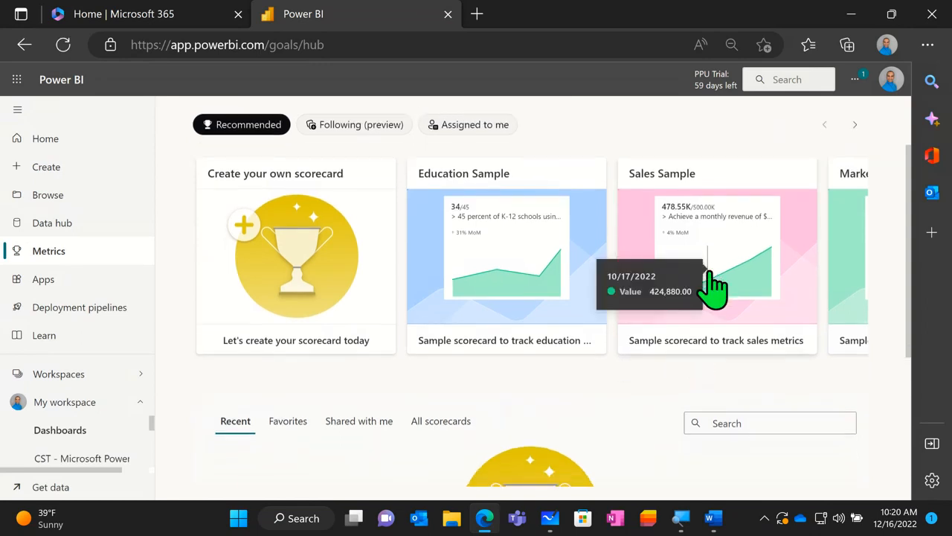
click(747, 186)
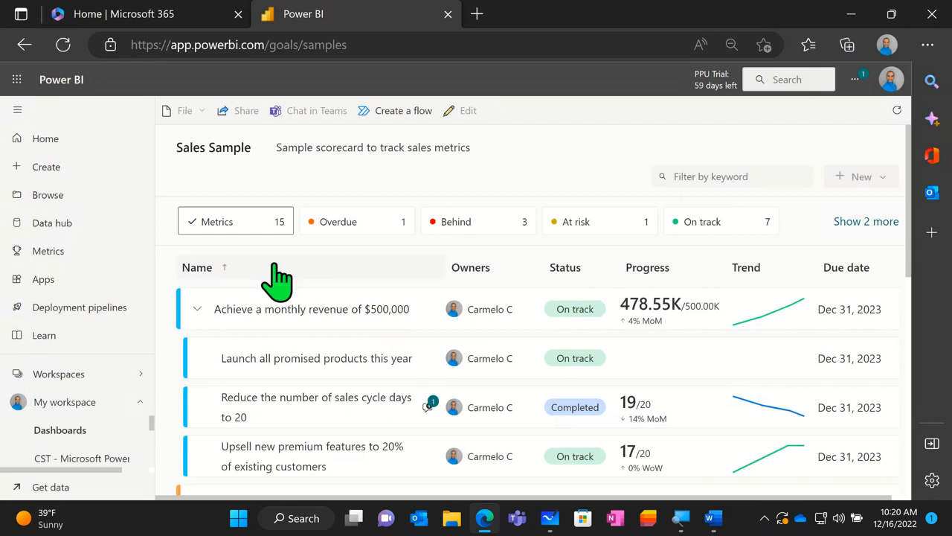
scroll(273, 265, down, 1)
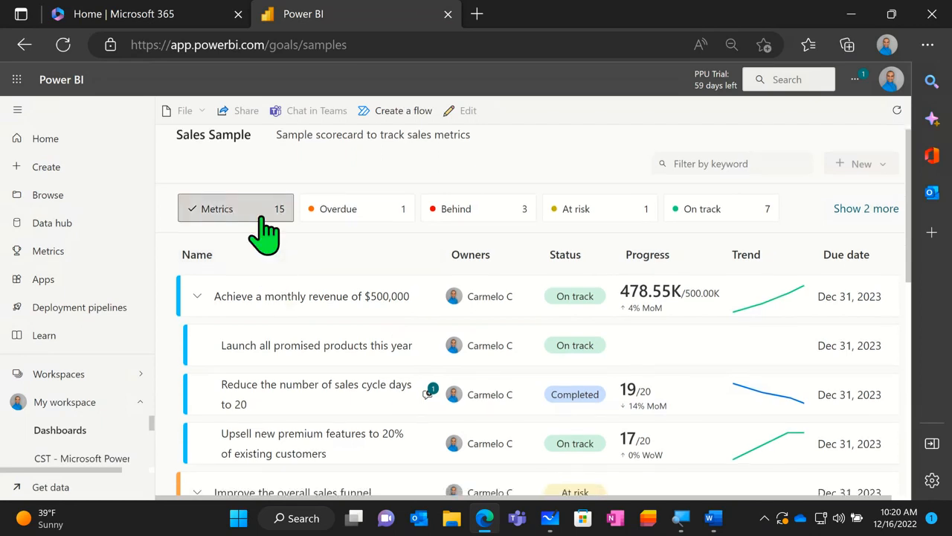
- Examine the status, progress and trend of each goal down the Sales Sample scorecard
click(362, 213)
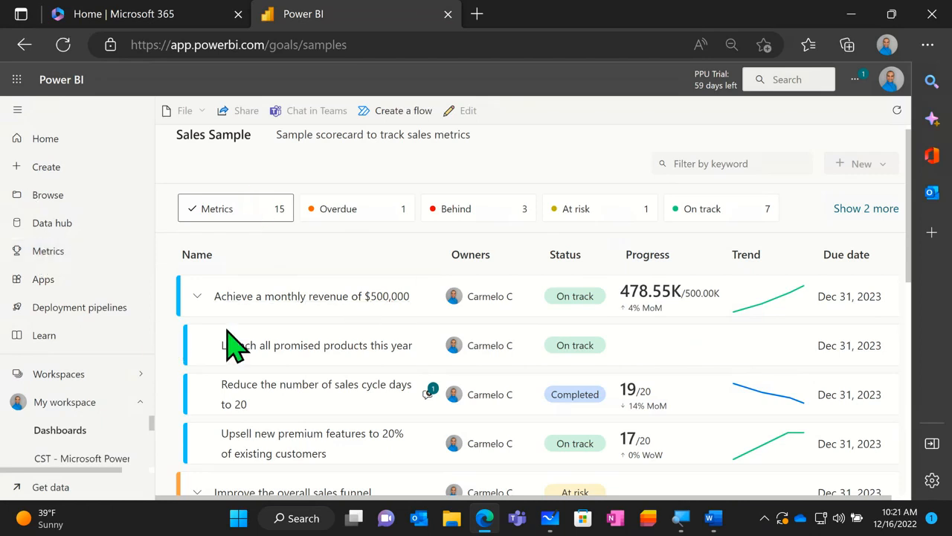
scroll(246, 344, down, 1)
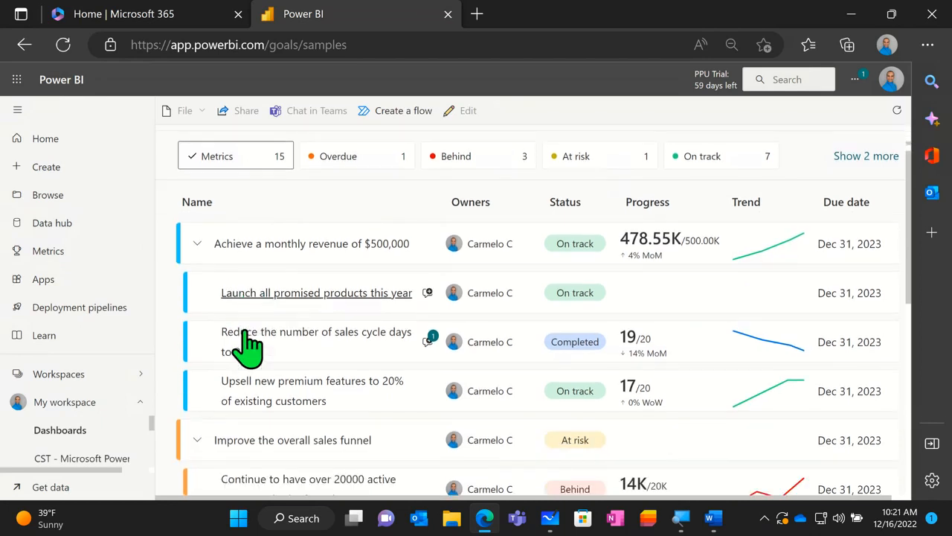
scroll(246, 344, up, 1)
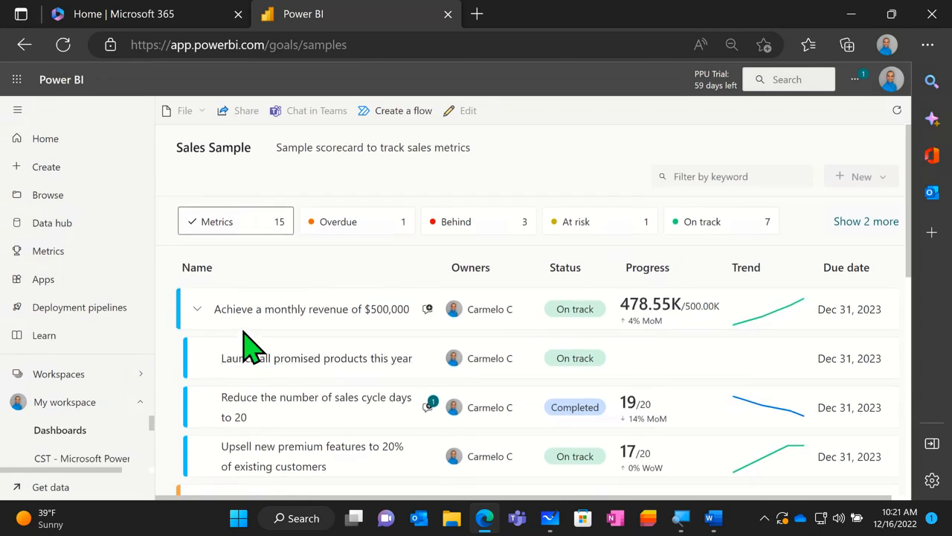
scroll(249, 345, down, 2)
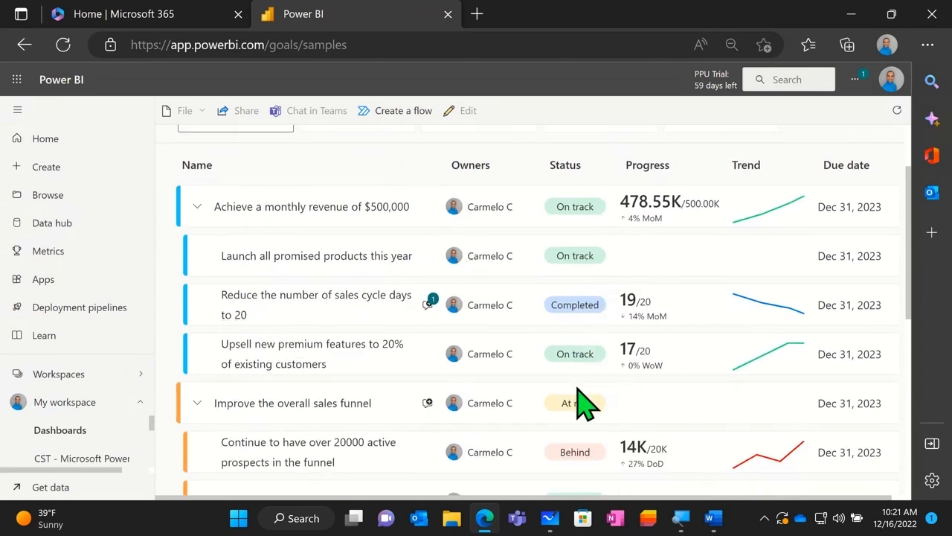
scroll(588, 428, down, 1)
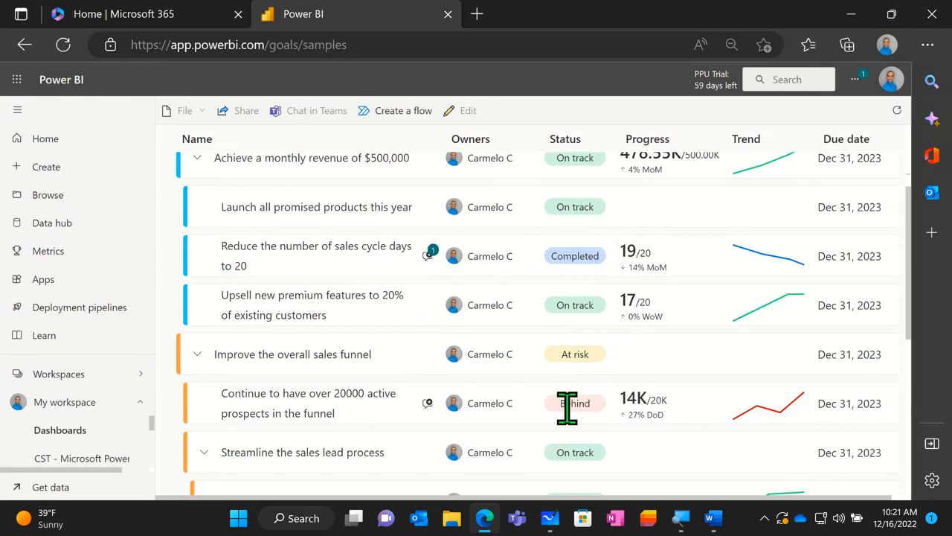
scroll(567, 407, down, 2)
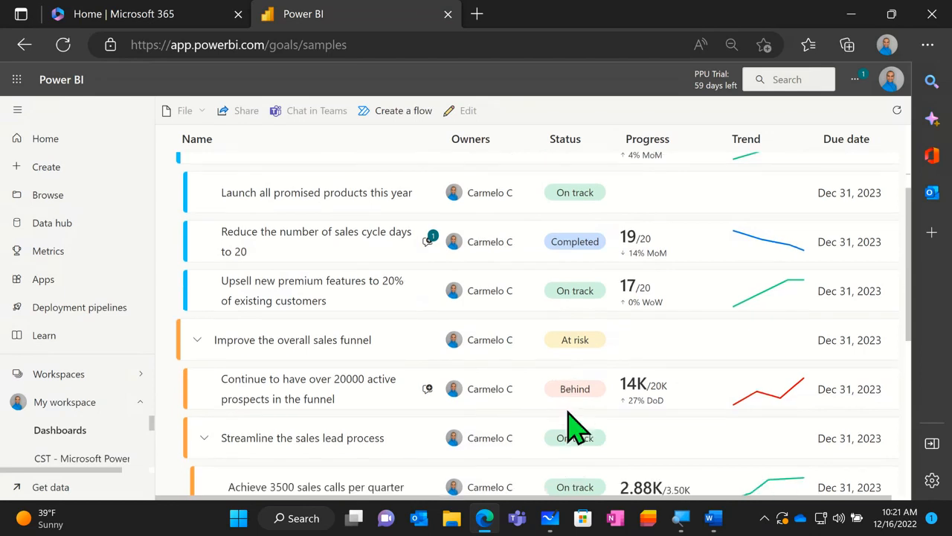
scroll(566, 408, down, 1)
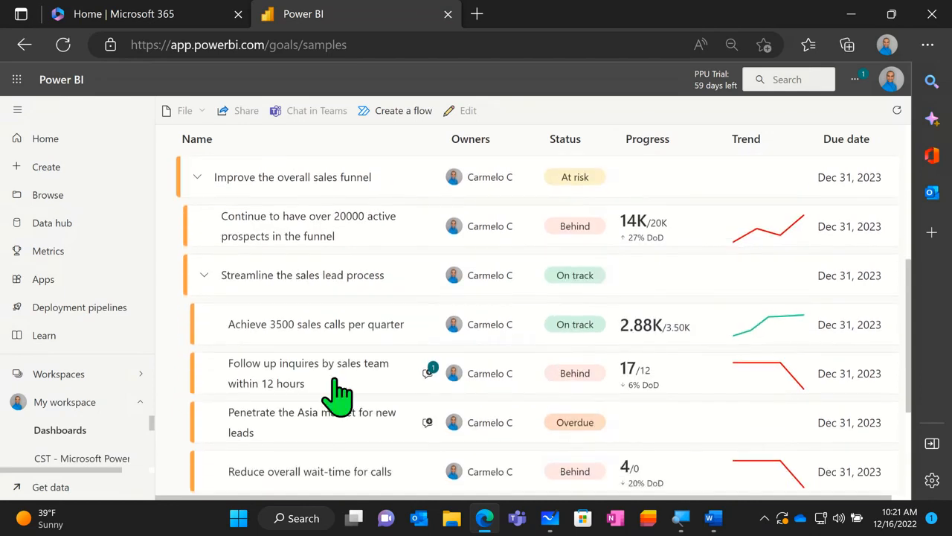
- Review the submetrics under Streamline the sales lead process by expanding them, and collapse that goal
click(205, 276)
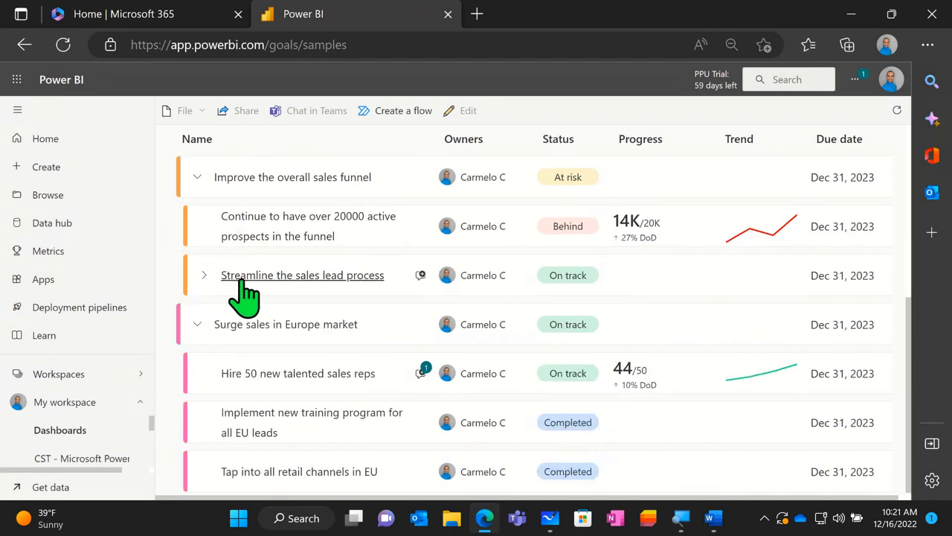
click(205, 277)
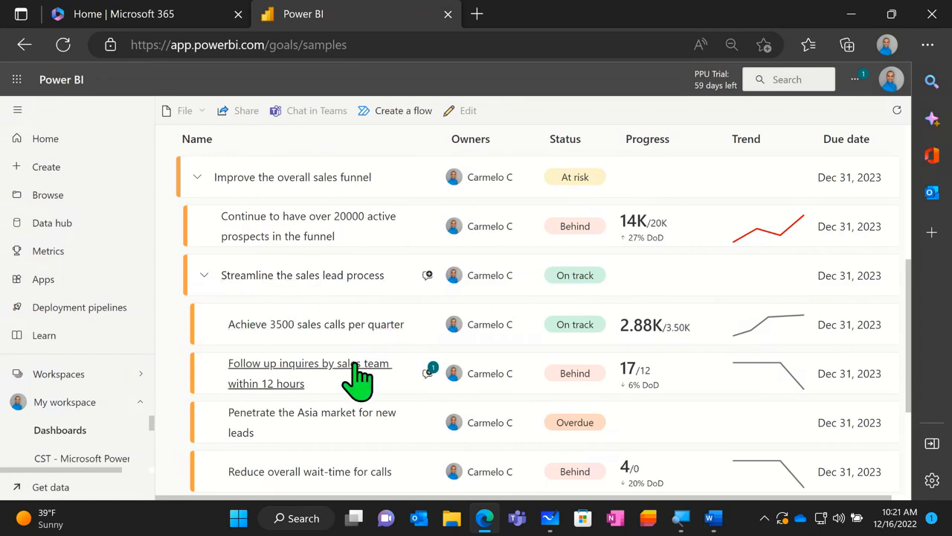
scroll(370, 413, down, 1)
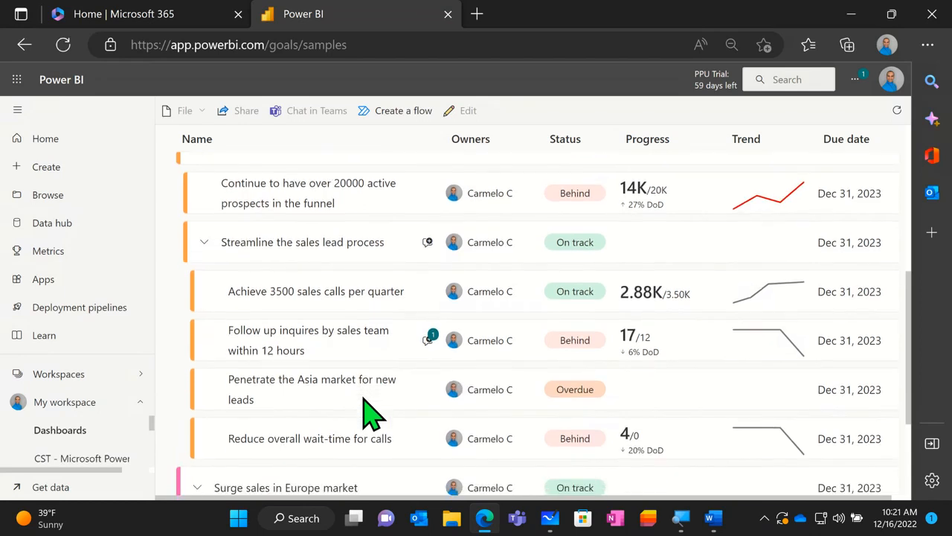
scroll(370, 413, down, 1)
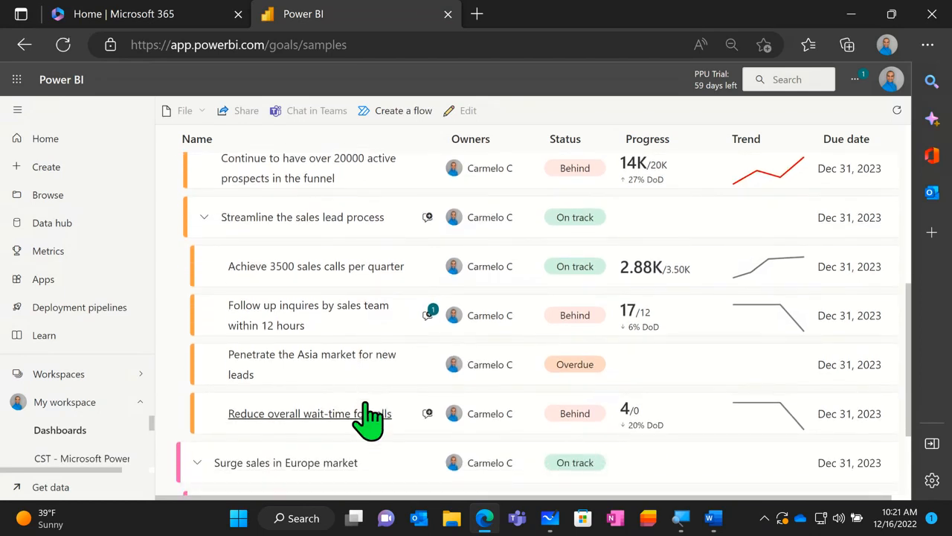
scroll(369, 416, up, 3)
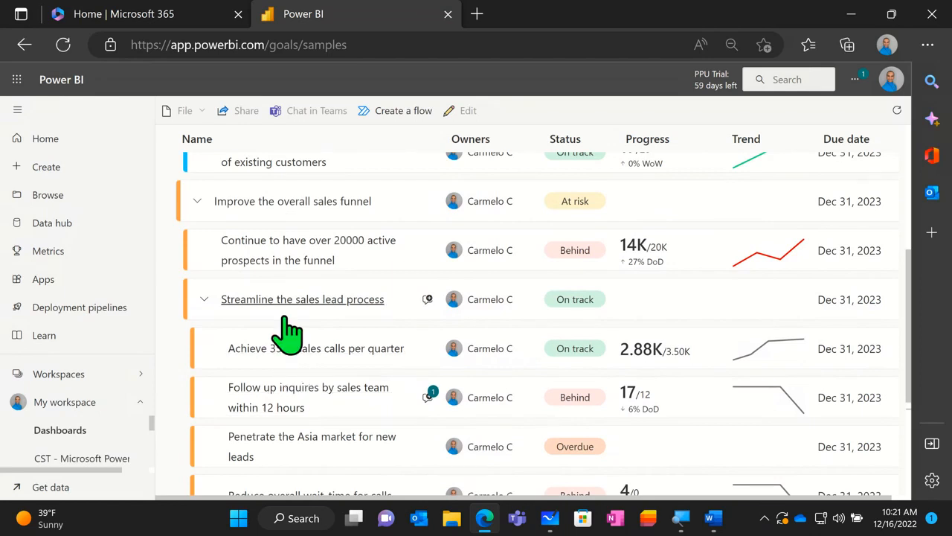
click(205, 302)
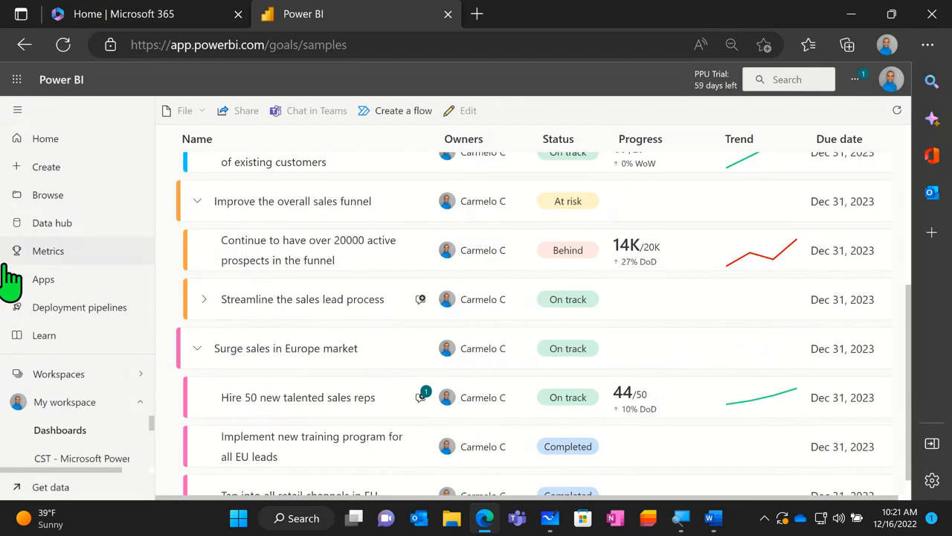
- Open the Apps page and look over the listed template apps
click(63, 281)
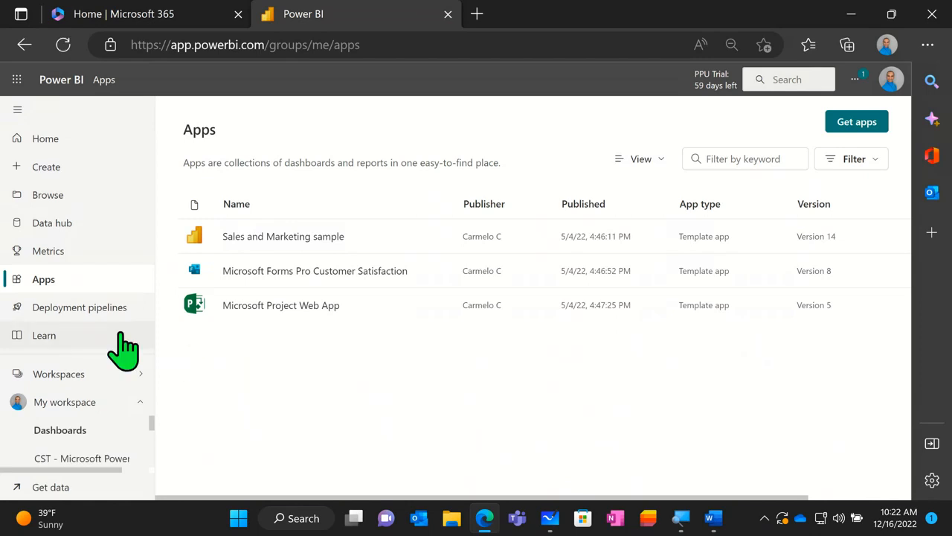
- Look over the Learning center's training resources and open the Revenue Opportunities sample report
click(74, 336)
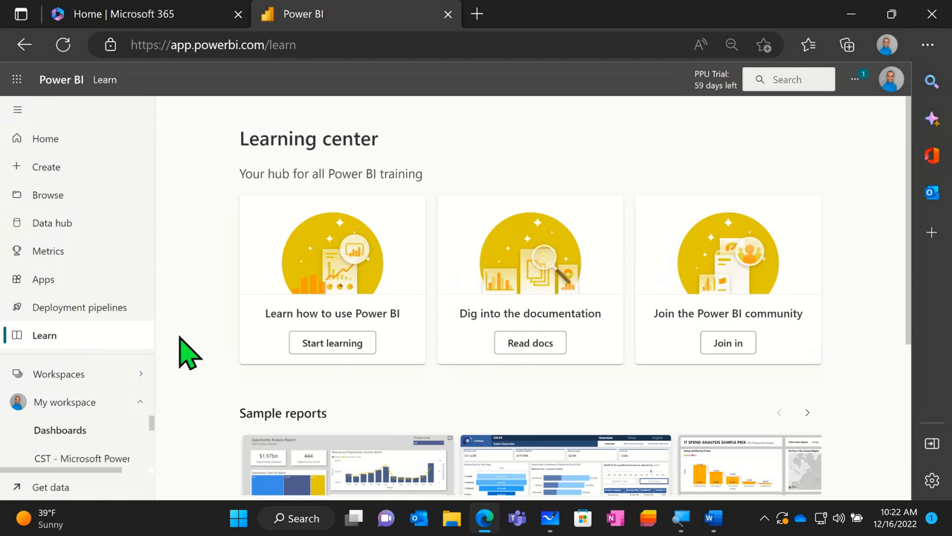
scroll(180, 337, down, 2)
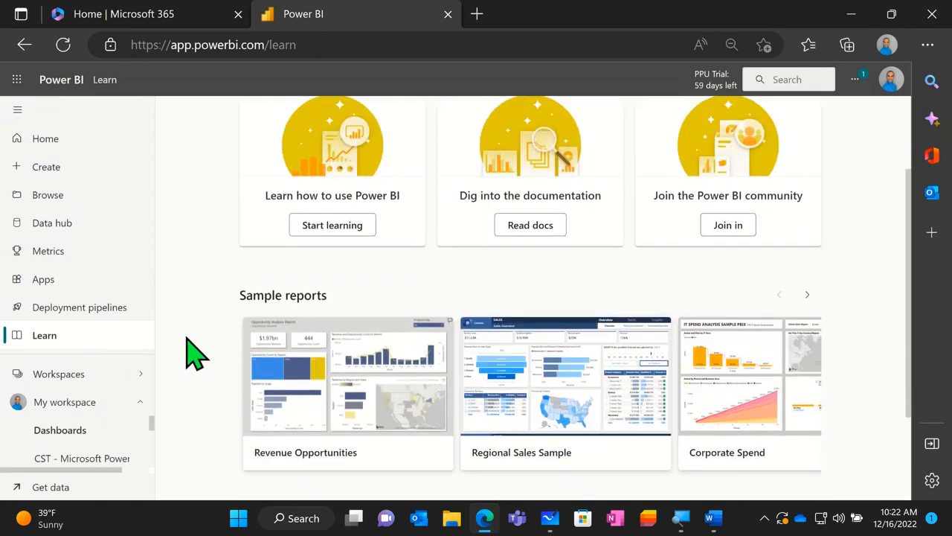
scroll(184, 338, down, 1)
scroll(195, 356, down, 1)
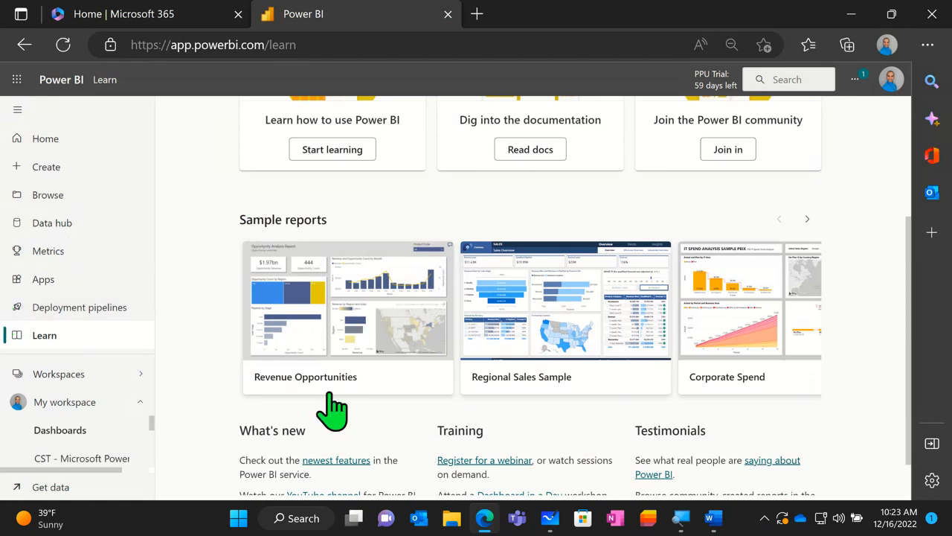
click(307, 291)
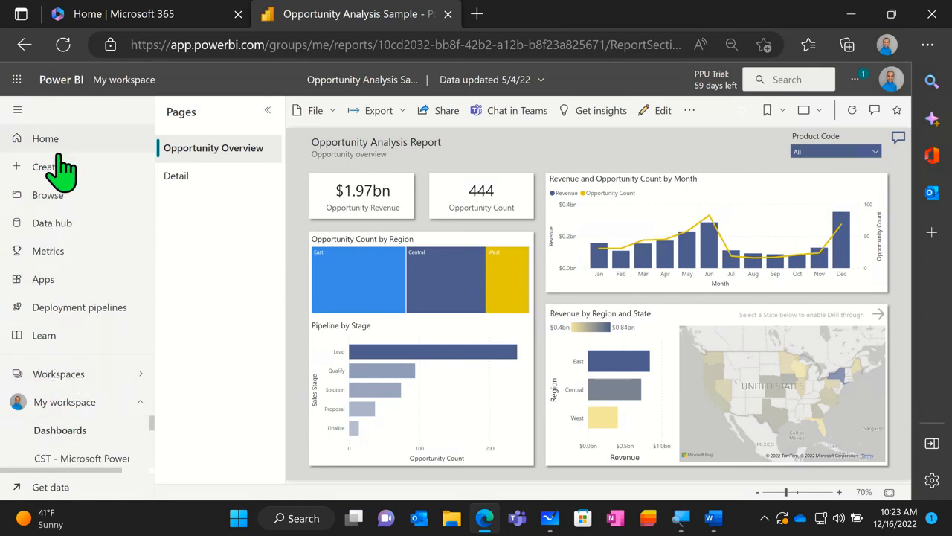
- Look through the dashboards and reports listed under My workspace
click(64, 407)
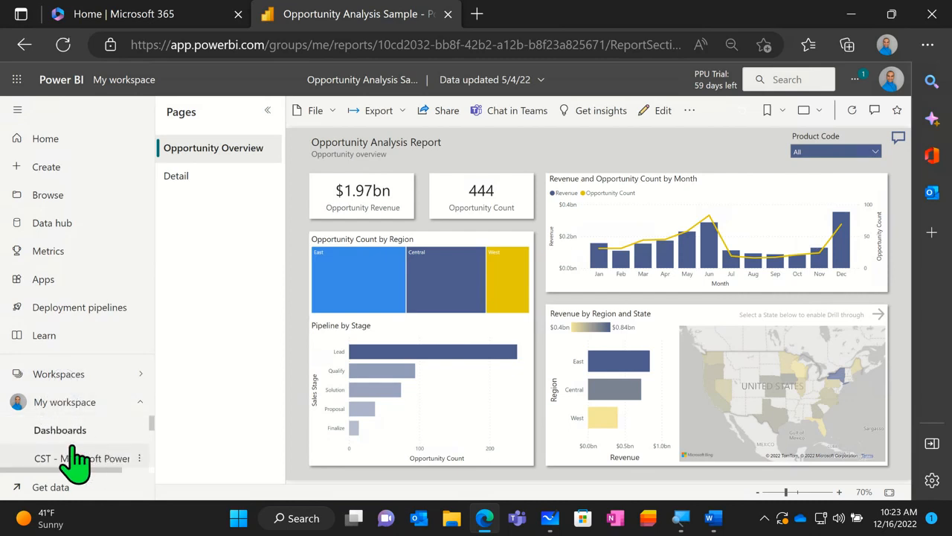
scroll(85, 435, down, 1)
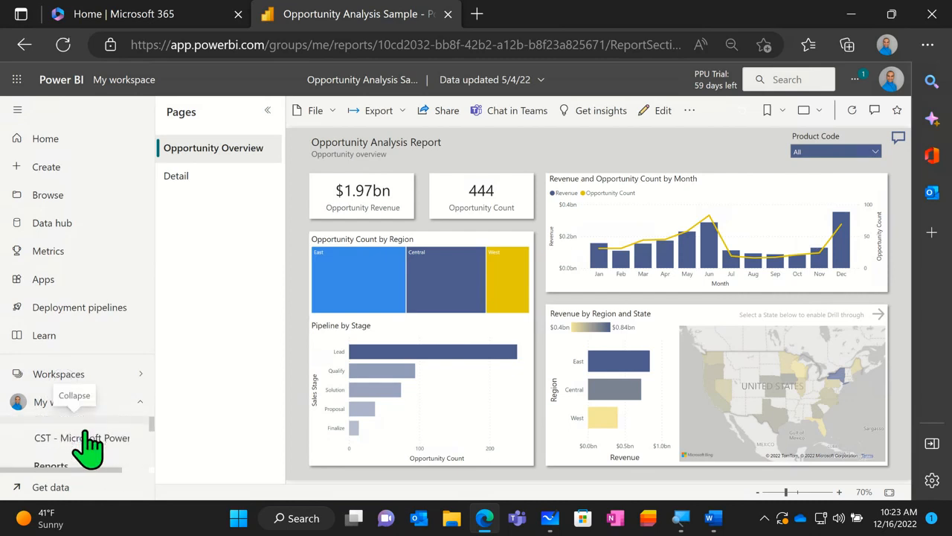
scroll(85, 447, down, 1)
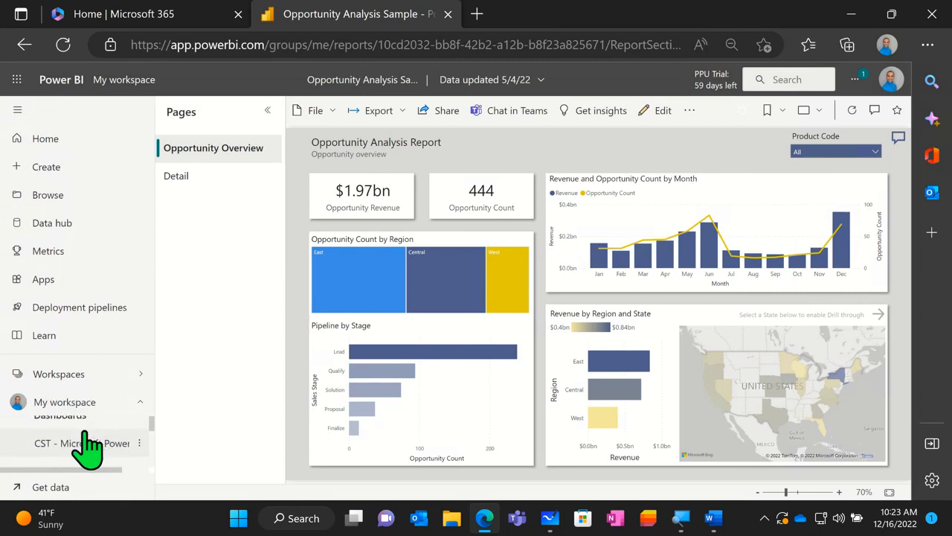
scroll(86, 445, down, 2)
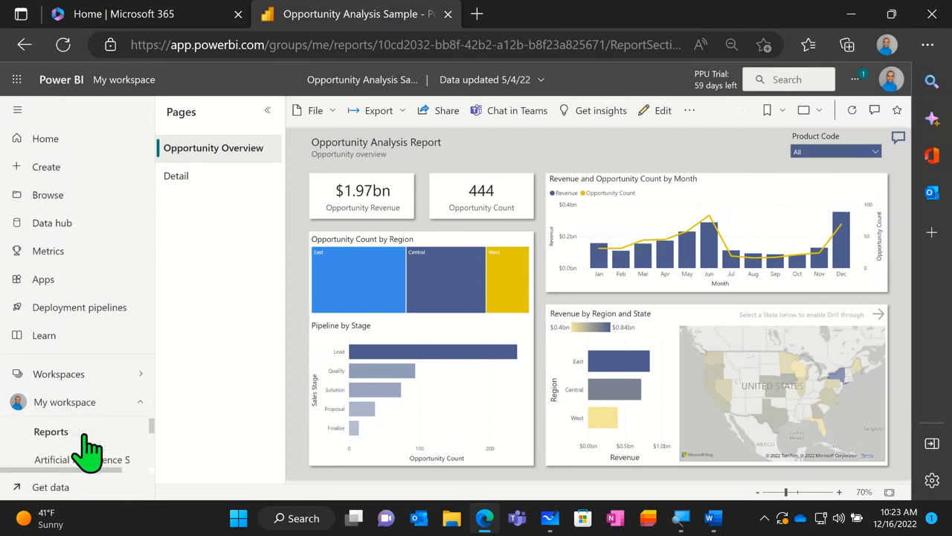
scroll(85, 446, down, 2)
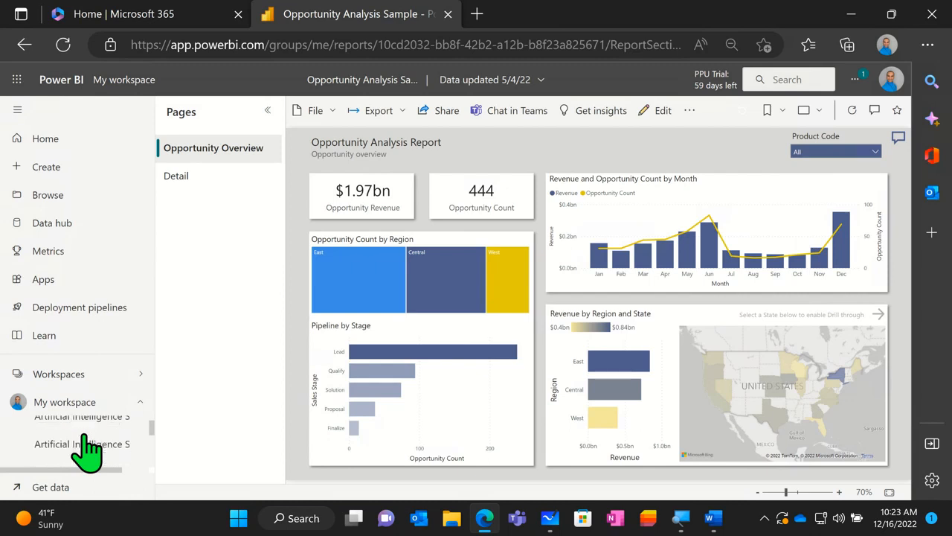
scroll(86, 447, down, 2)
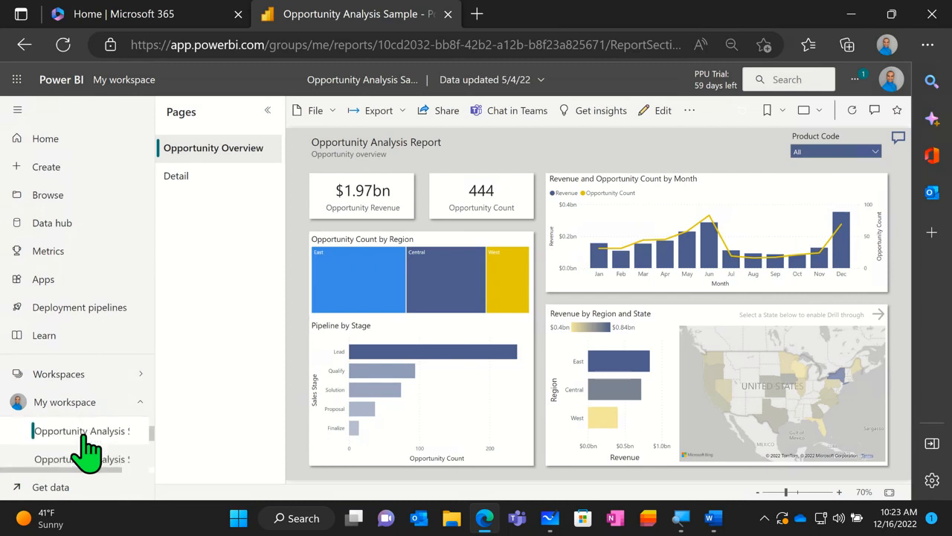
scroll(86, 446, down, 3)
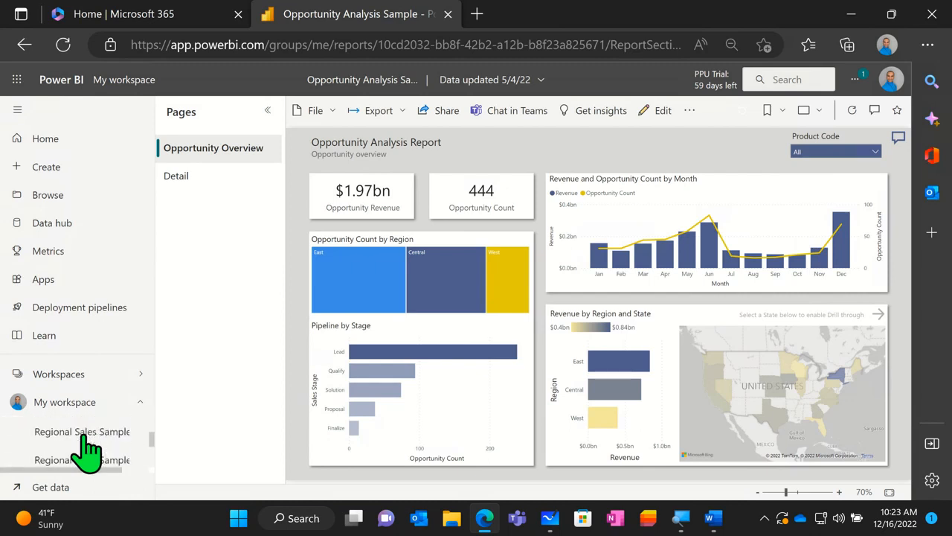
scroll(86, 450, up, 6)
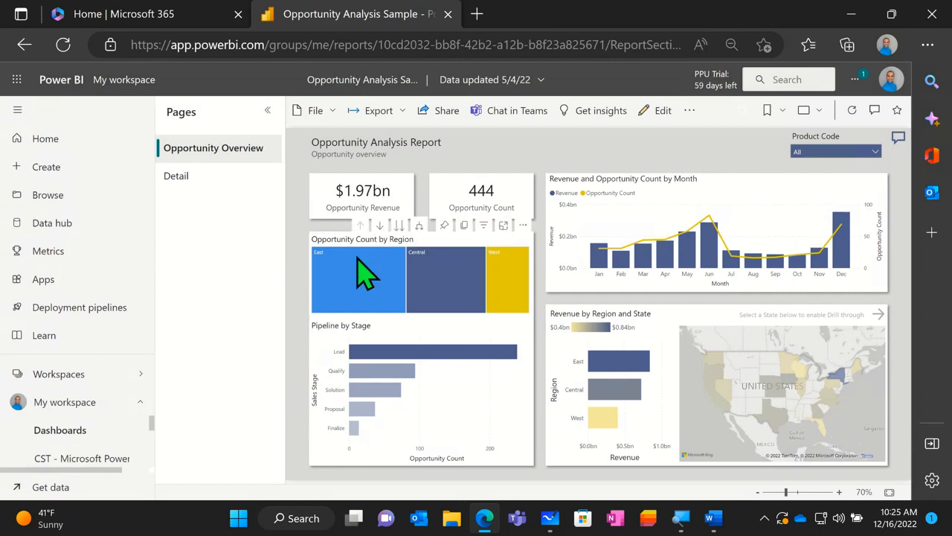
- Cross-filter the Opportunity Overview page by the East region in the Opportunity Count by Region treemap and check the map
mouse_move(344, 263)
mouse_move(346, 302)
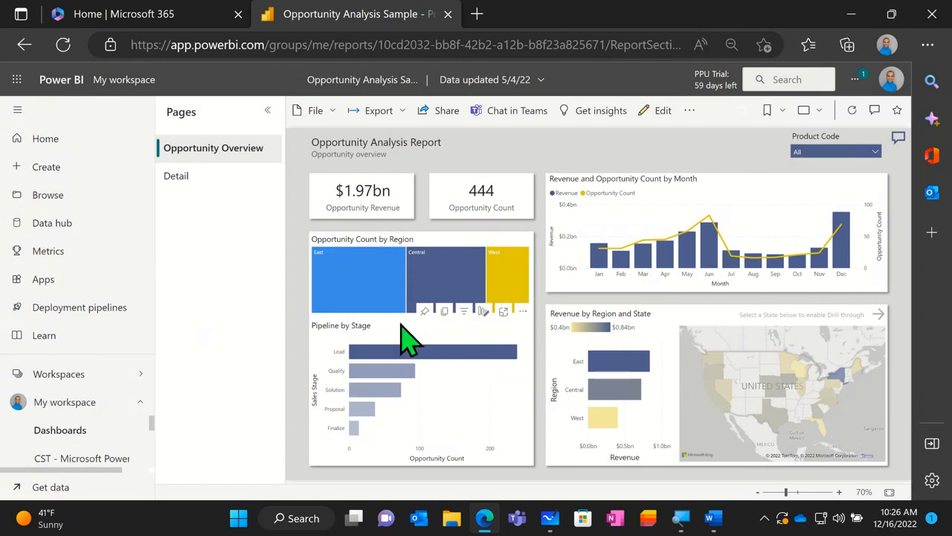
mouse_move(359, 278)
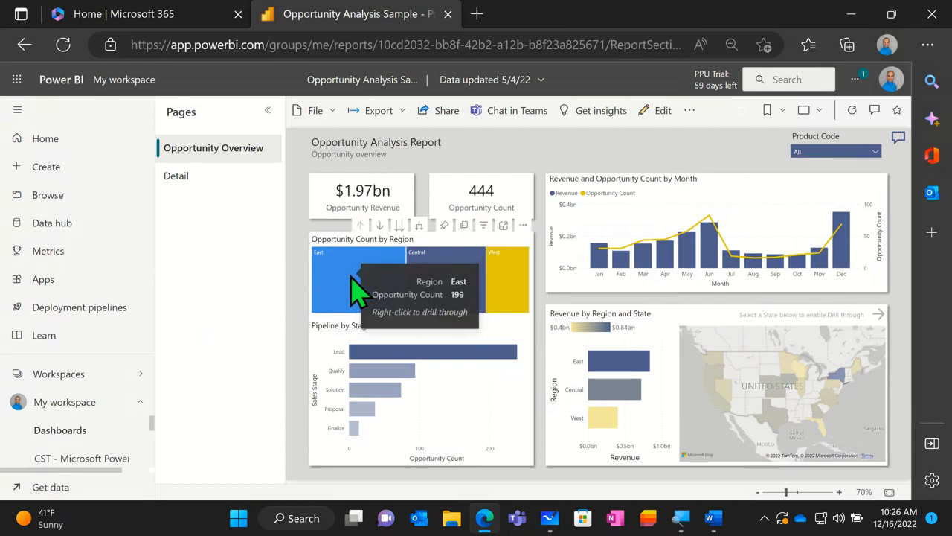
click(351, 280)
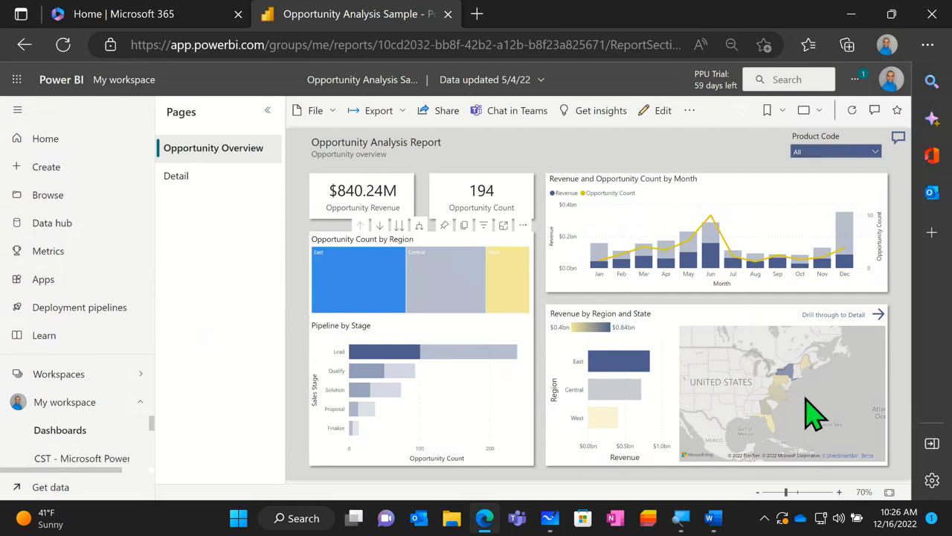
mouse_move(787, 372)
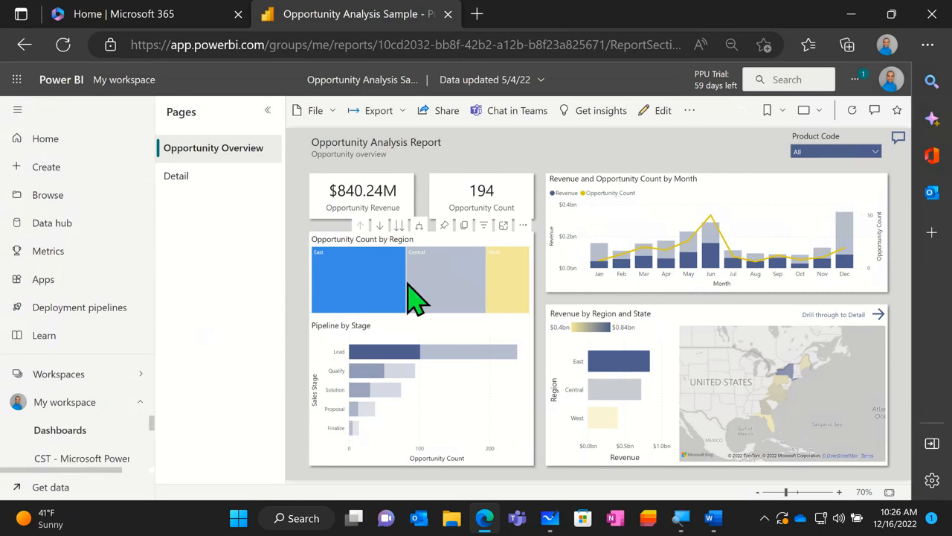
- Save the report's current state as a personal bookmark named East and make it the default view
click(769, 118)
click(767, 113)
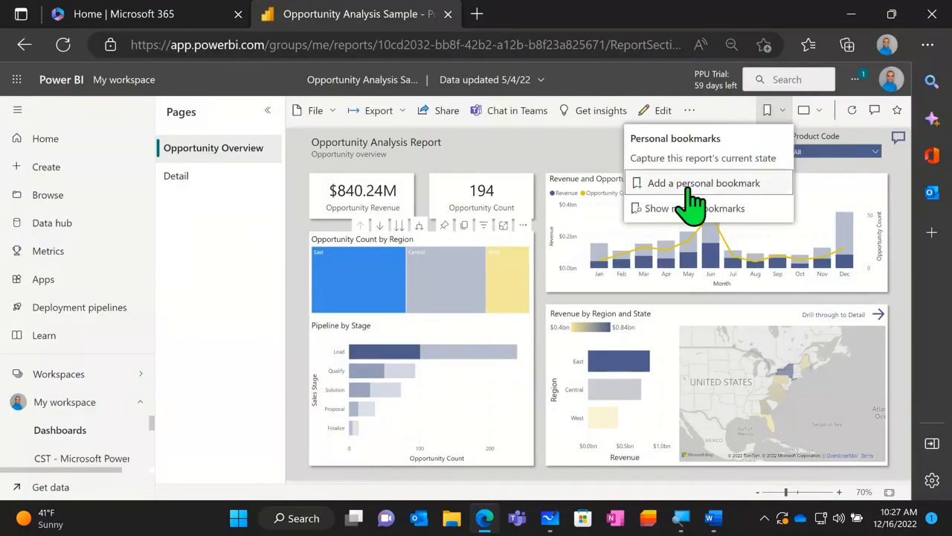
key(ctrl)
key(ctrl)
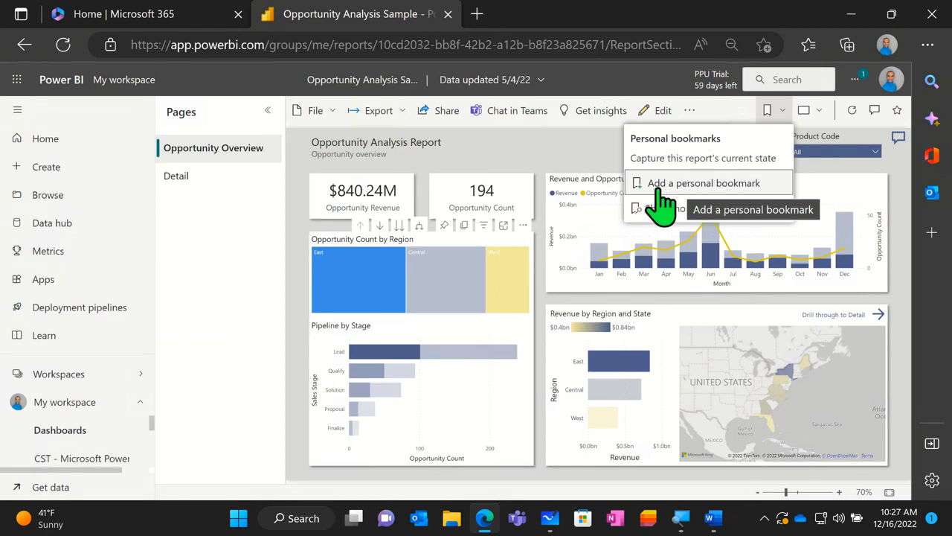
click(749, 186)
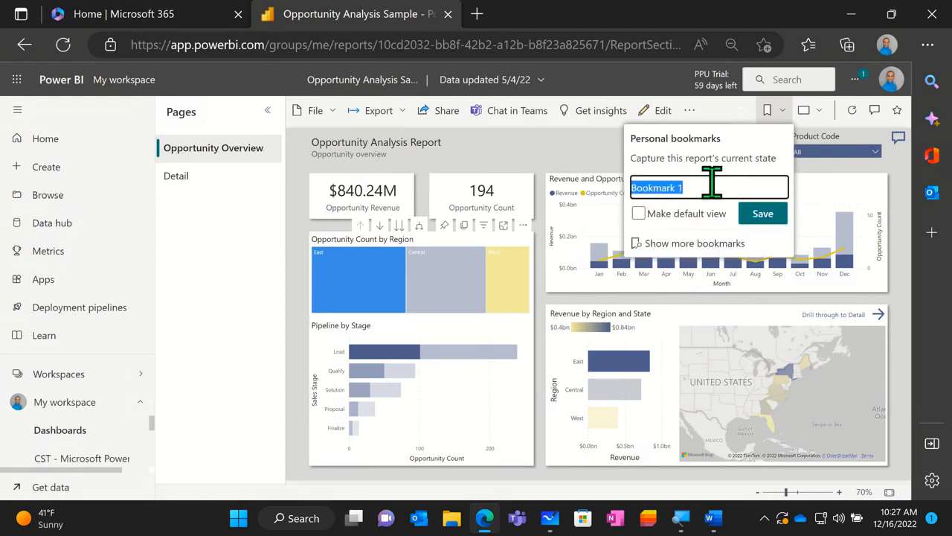
key(BackSpace)
text(East)
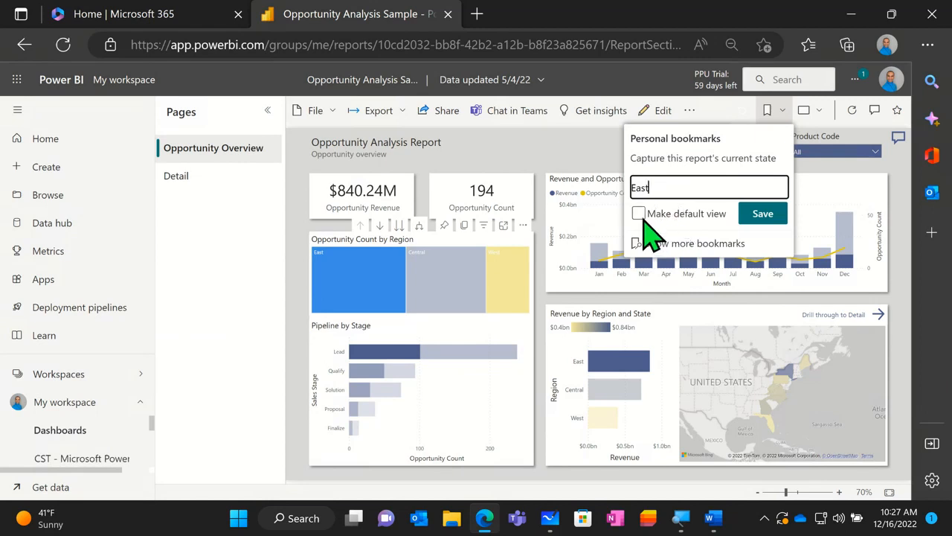
click(640, 215)
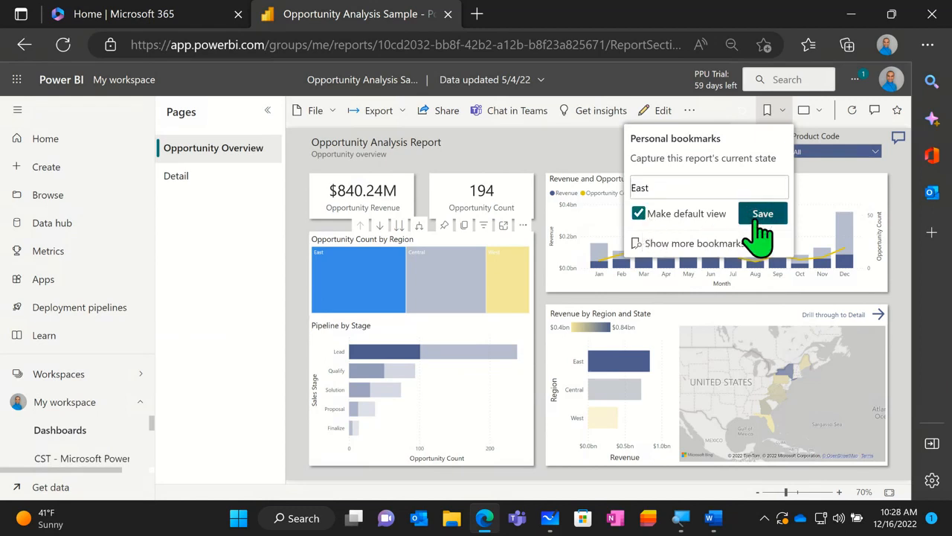
click(761, 223)
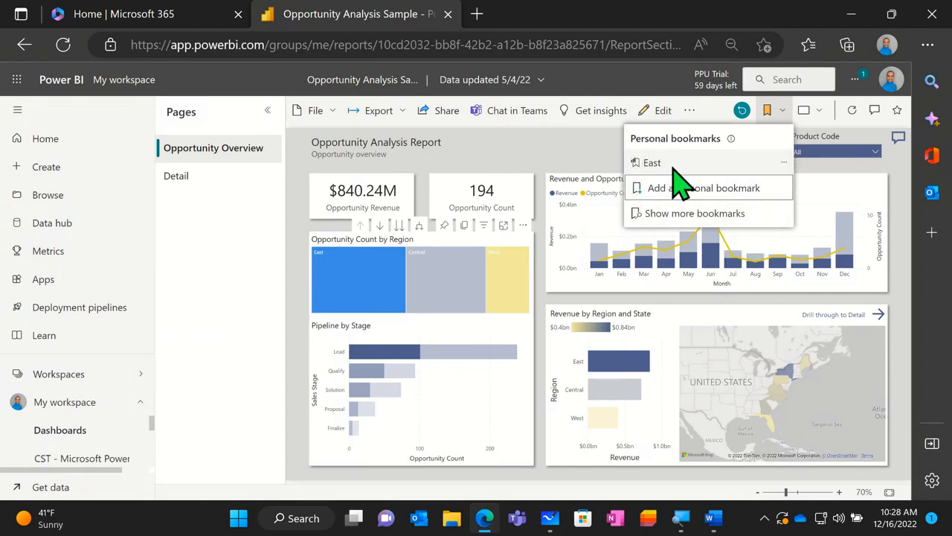
- Look over the options for the East bookmark: Update, Clear default, Rename and Delete
click(783, 165)
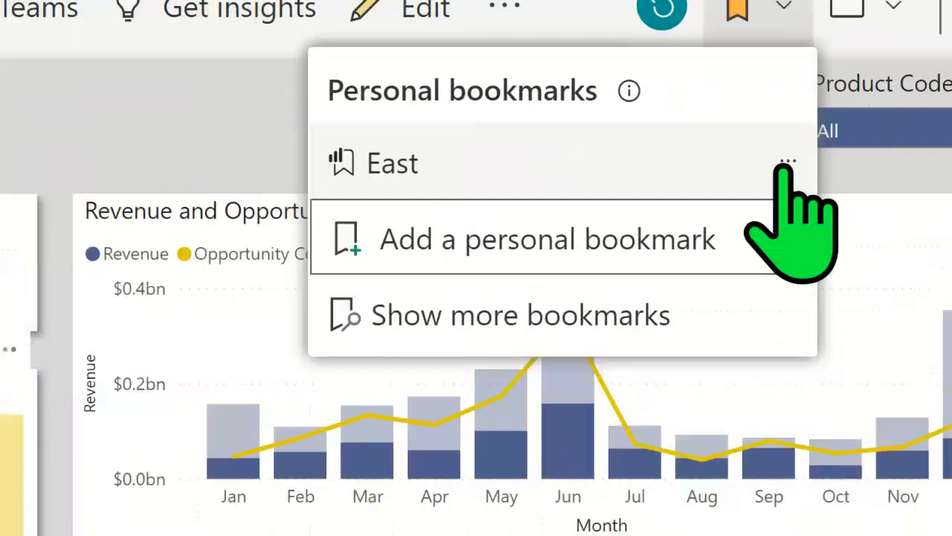
click(783, 164)
click(783, 164)
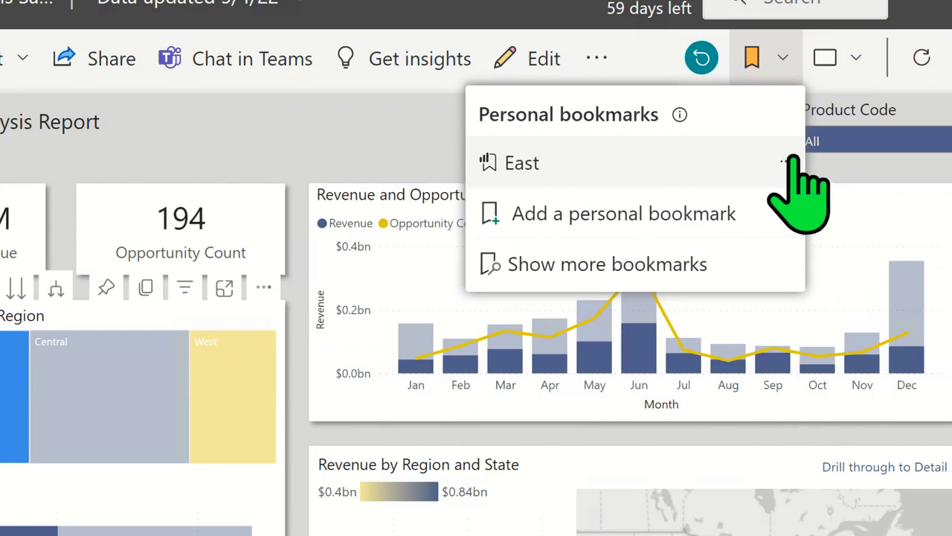
click(787, 162)
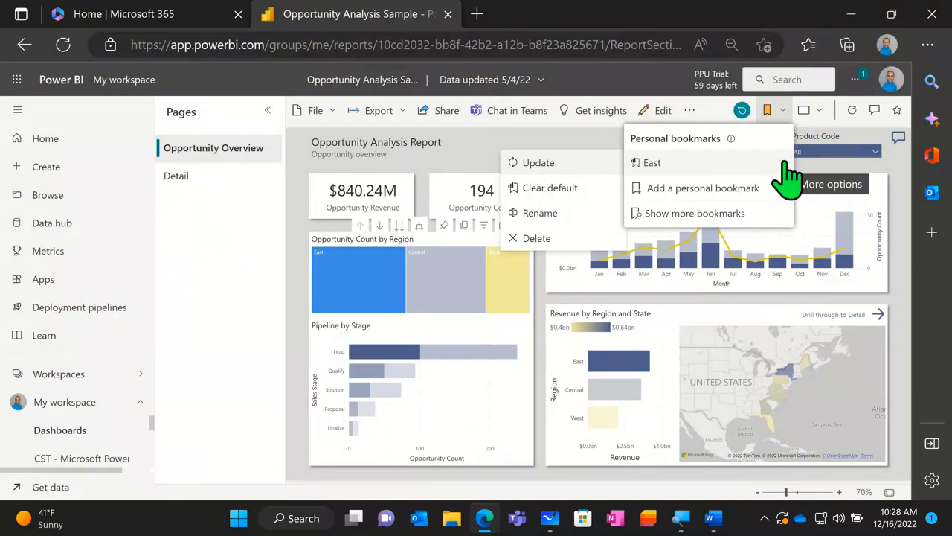
click(558, 166)
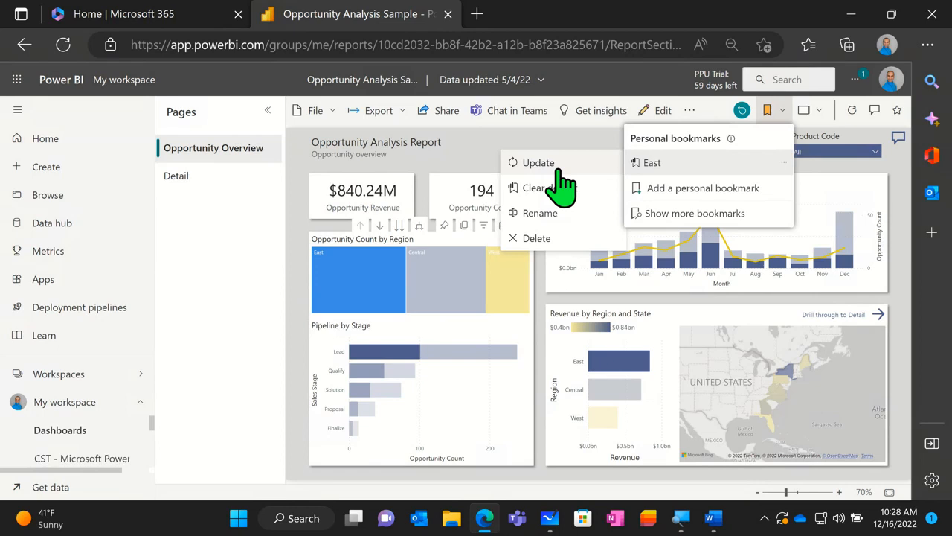
click(553, 163)
click(553, 163)
click(553, 187)
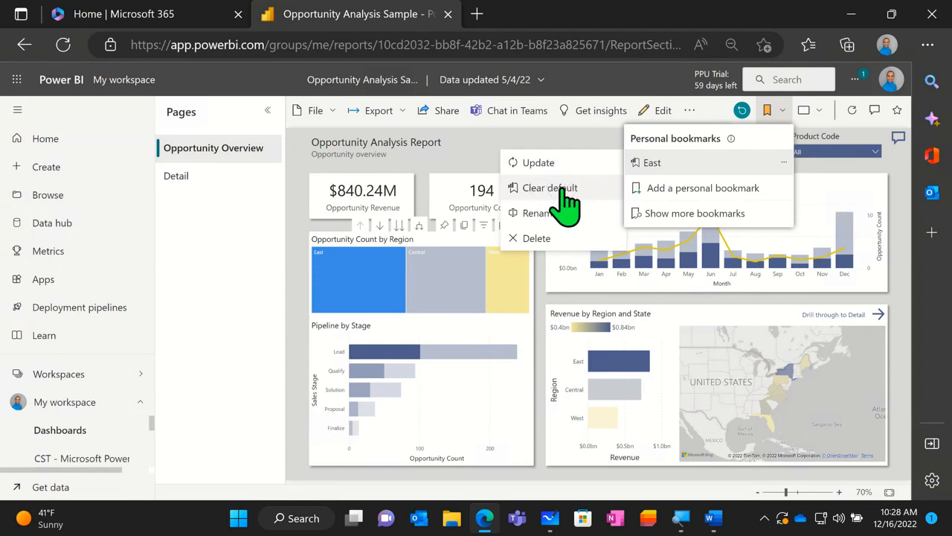
click(654, 163)
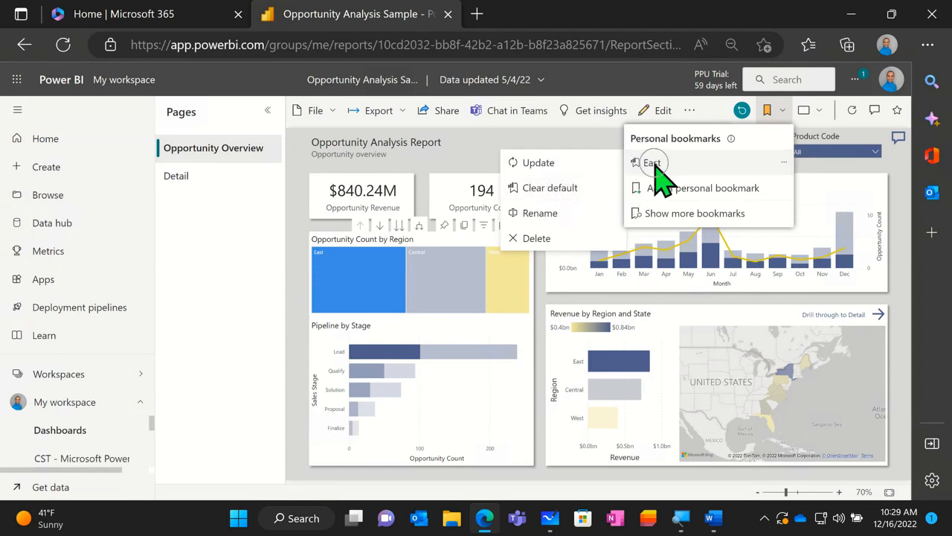
click(564, 212)
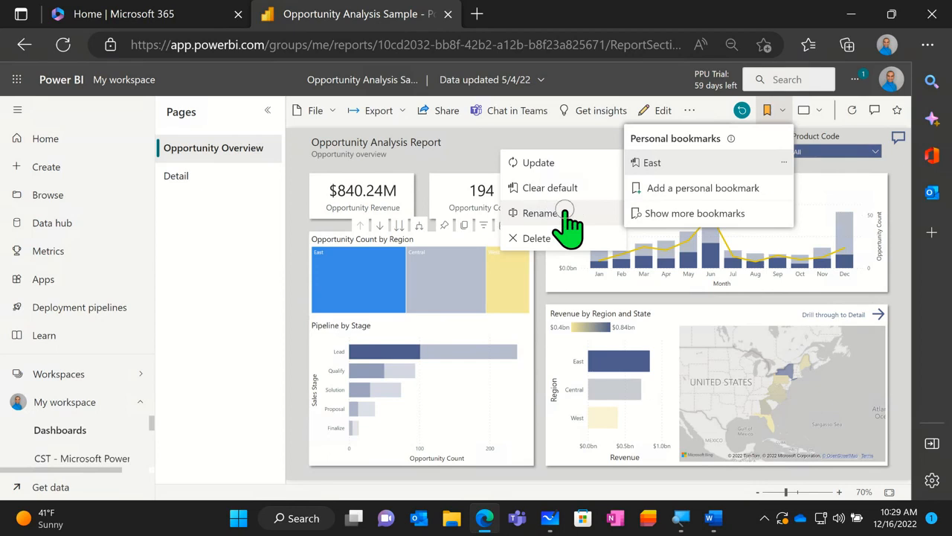
click(558, 234)
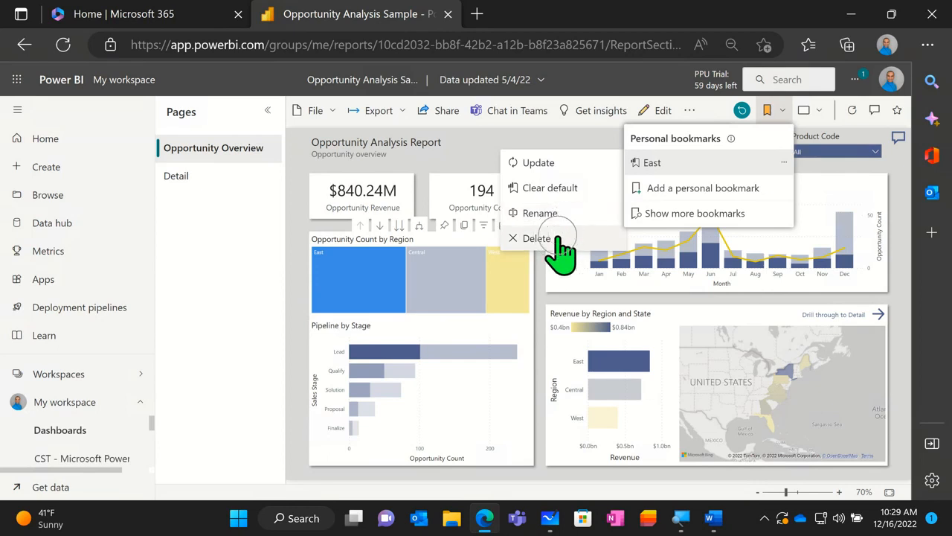
click(574, 151)
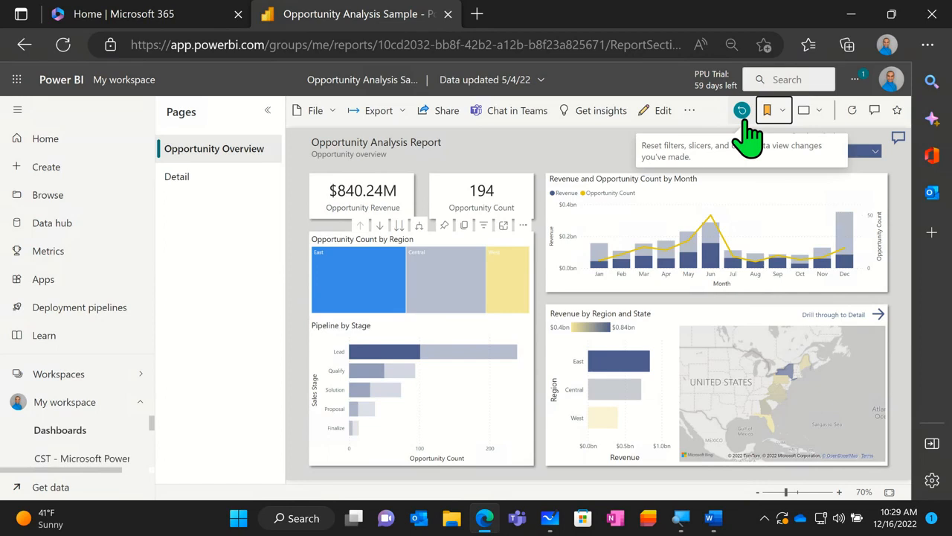
- Examine the reset-to-default prompt for filters and slicers and dismiss it without resetting the report
click(744, 124)
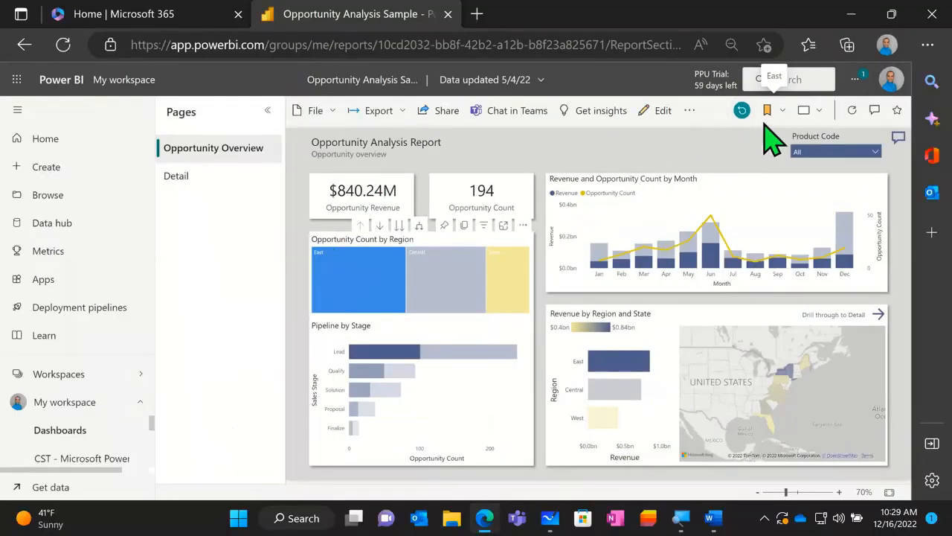
click(742, 113)
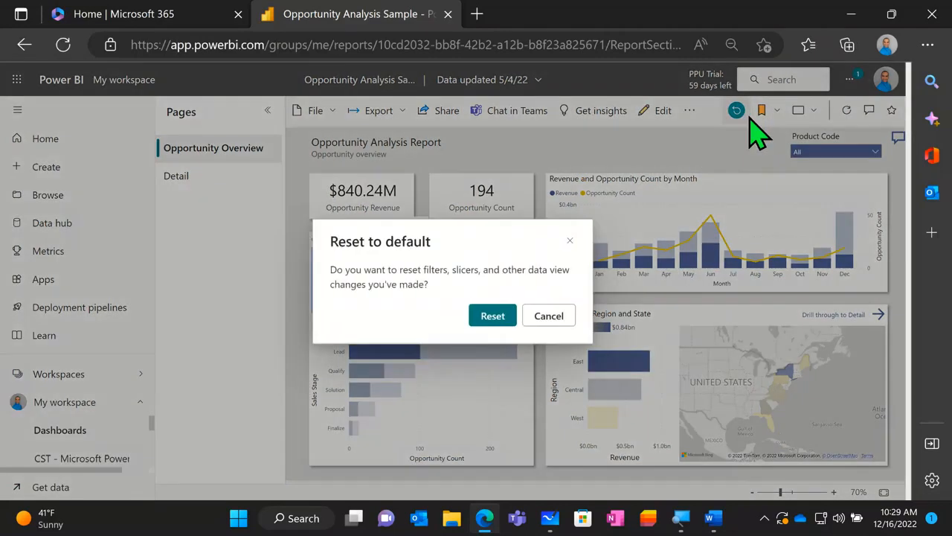
click(480, 315)
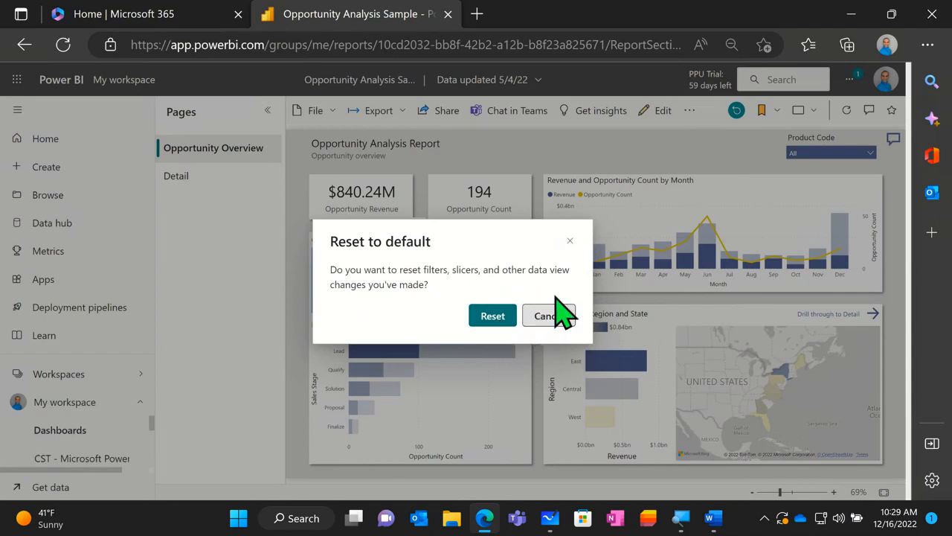
click(572, 242)
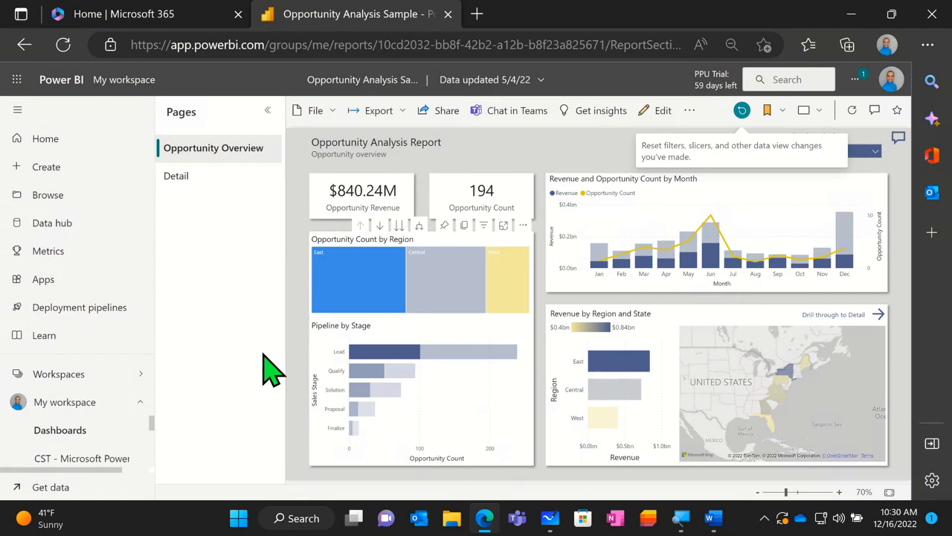
- Check the filters affecting the Pipeline by Stage visual and look over its personalization settings
click(352, 332)
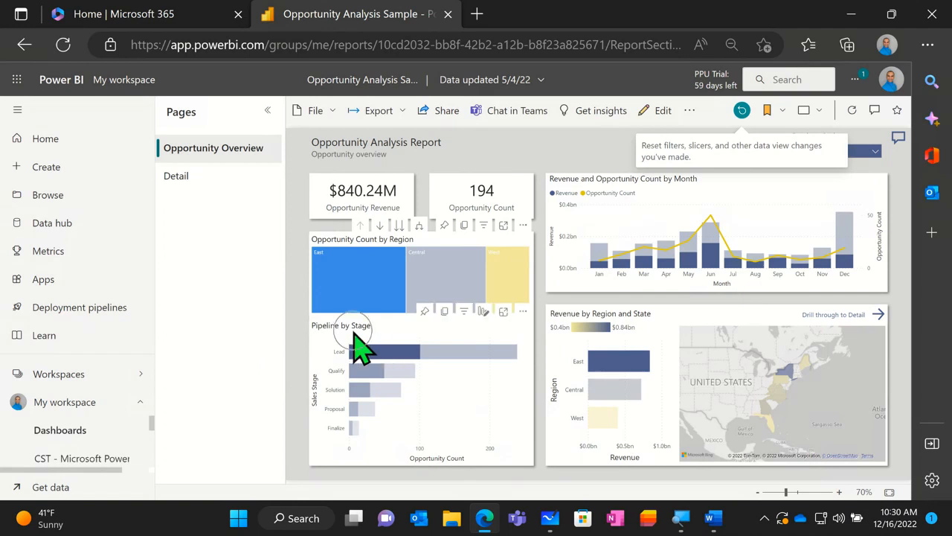
key(ctrl)
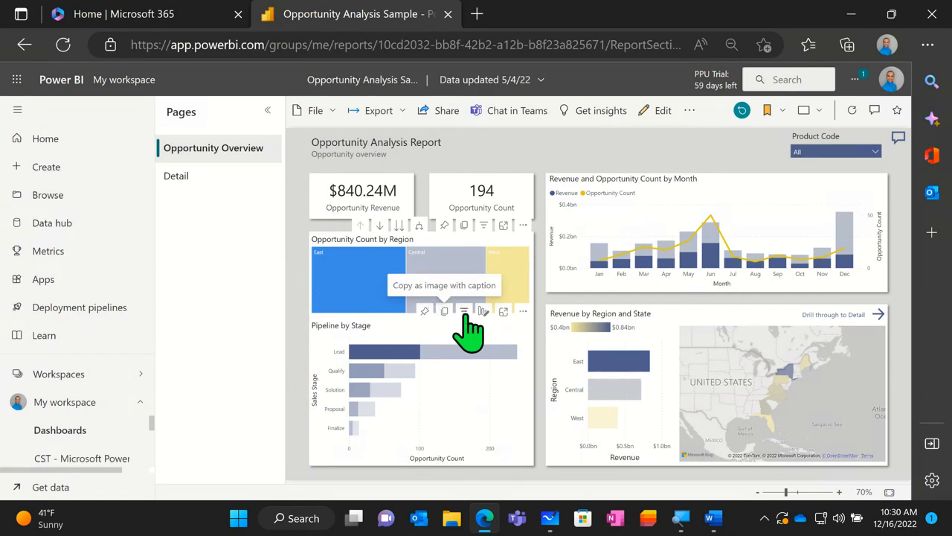
mouse_move(465, 314)
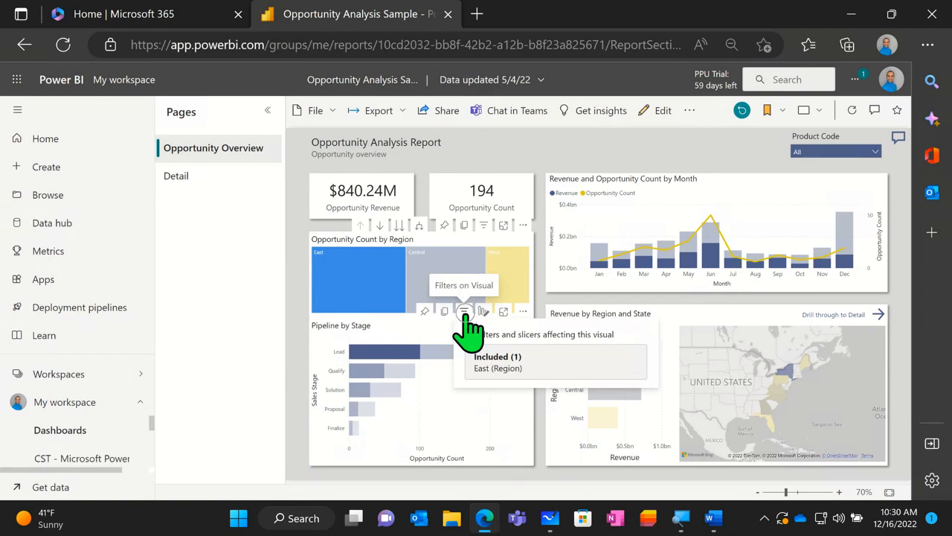
click(523, 312)
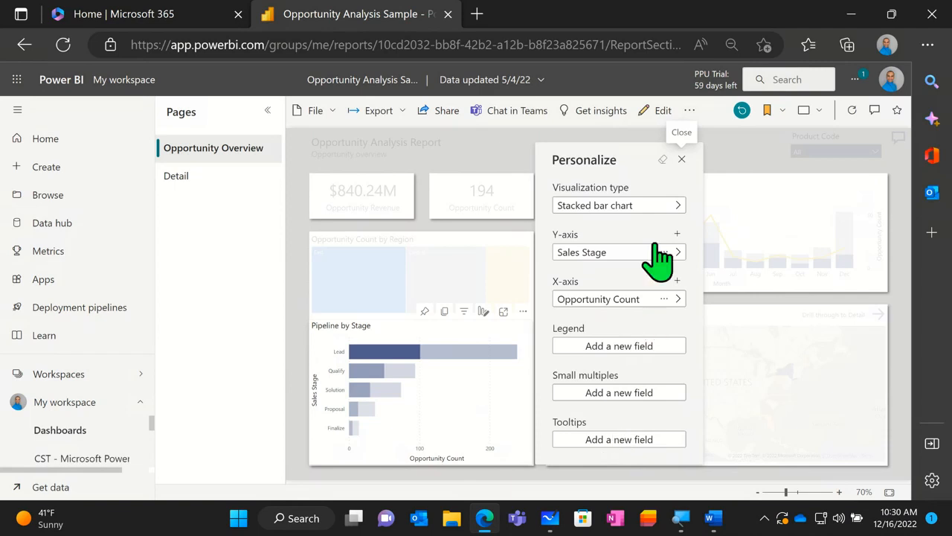
click(682, 160)
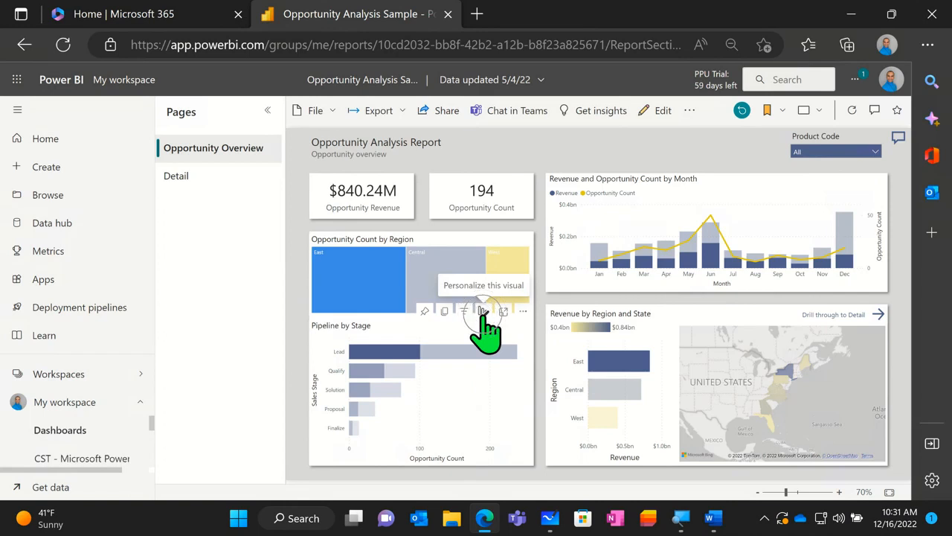
- Personalize the Pipeline by Stage visual by changing its visualization type to Funnel
click(482, 313)
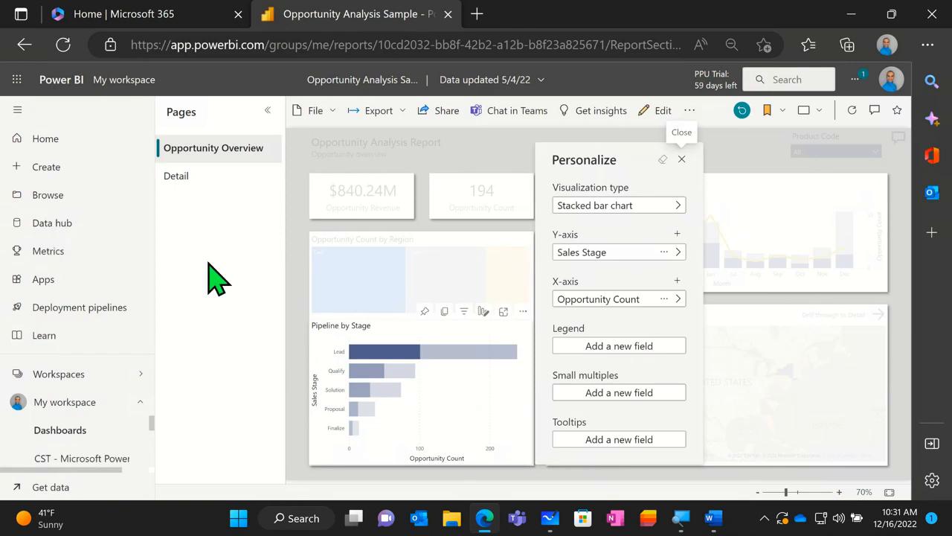
click(668, 220)
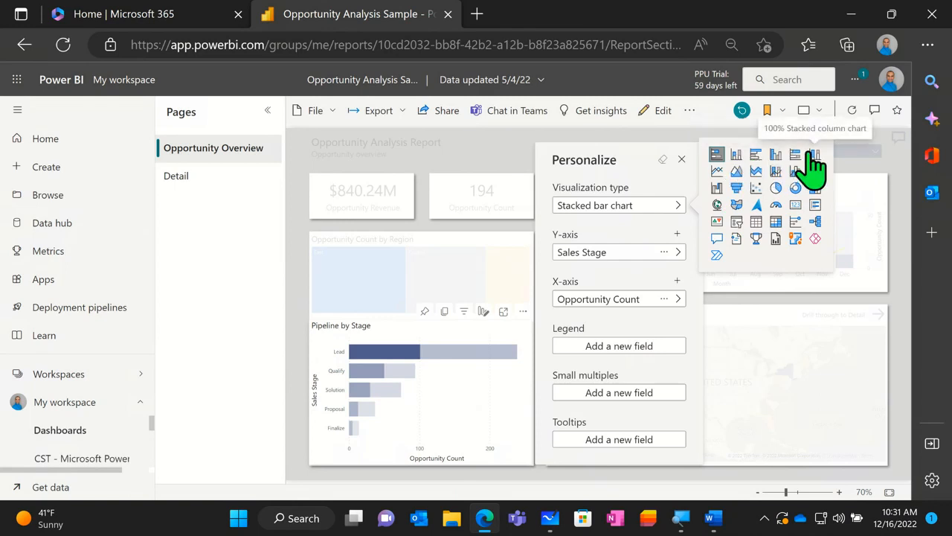
click(721, 153)
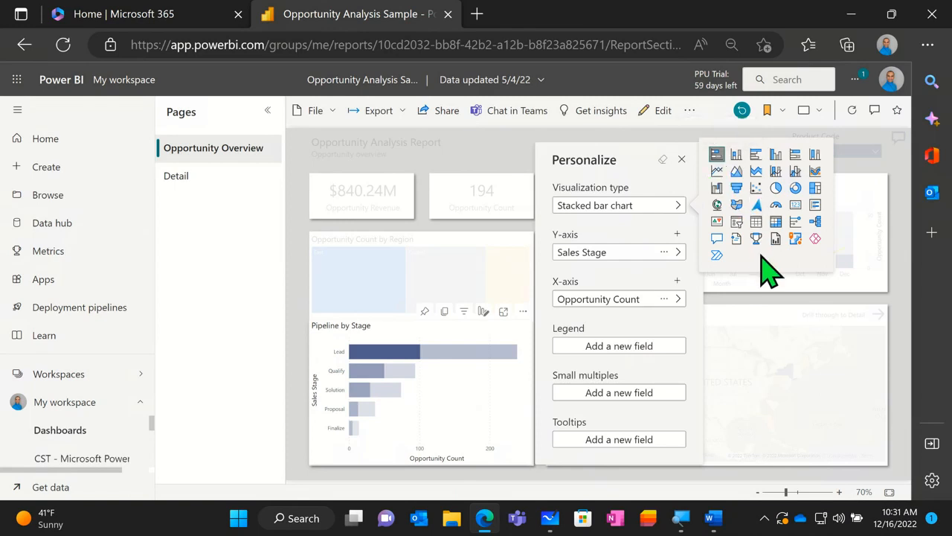
click(737, 189)
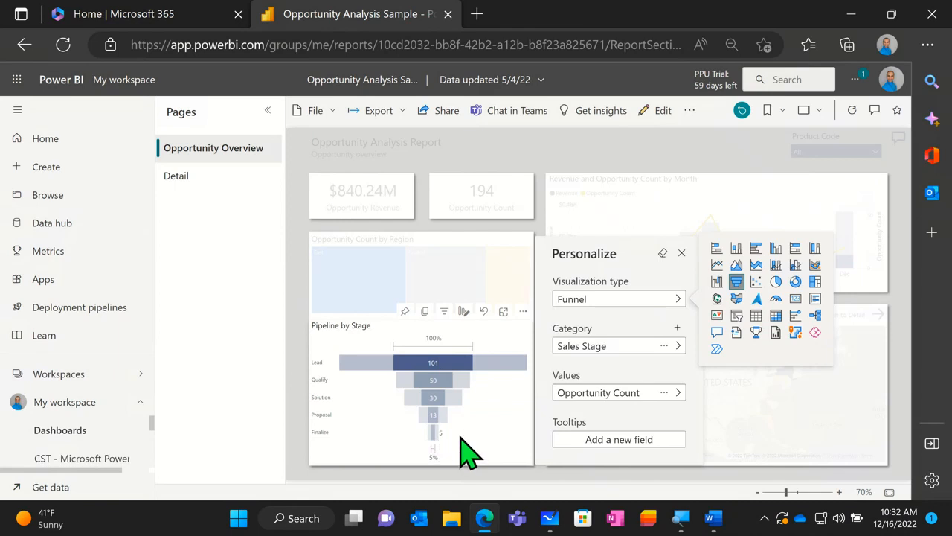
click(682, 254)
- Cross-filter the page by May and clear that selection, and reset the Pipeline by Stage visual
click(689, 257)
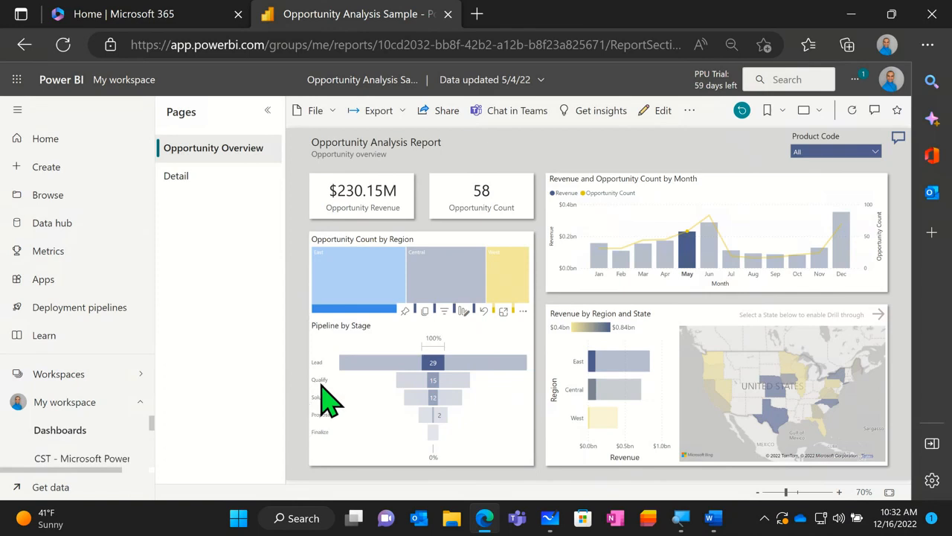
click(577, 275)
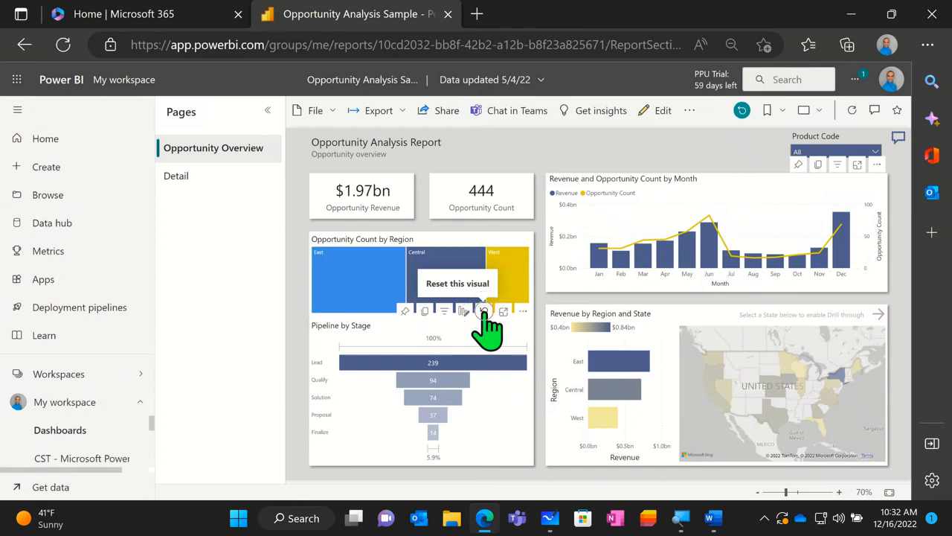
click(483, 312)
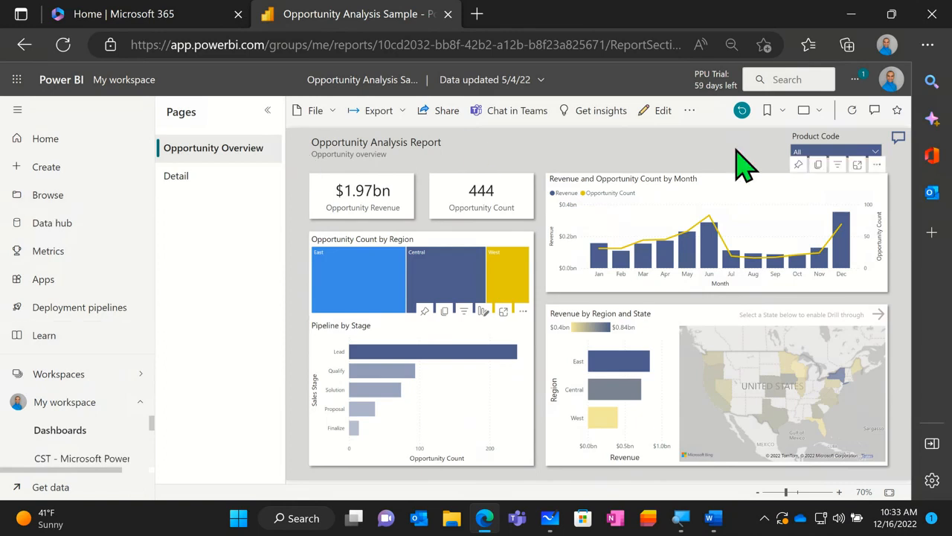
- View the report in full screen with the East region cross-filtered, and go back to the previous page
click(811, 112)
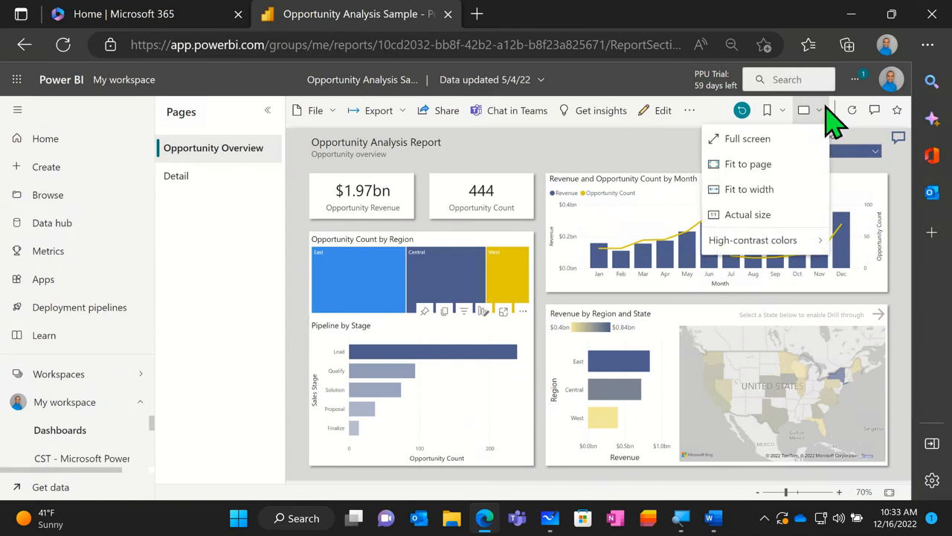
click(763, 143)
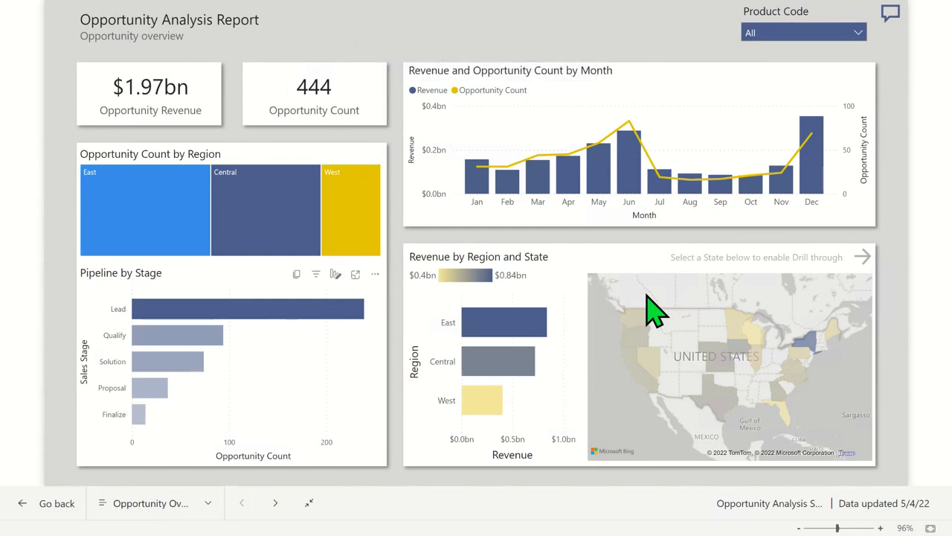
click(105, 223)
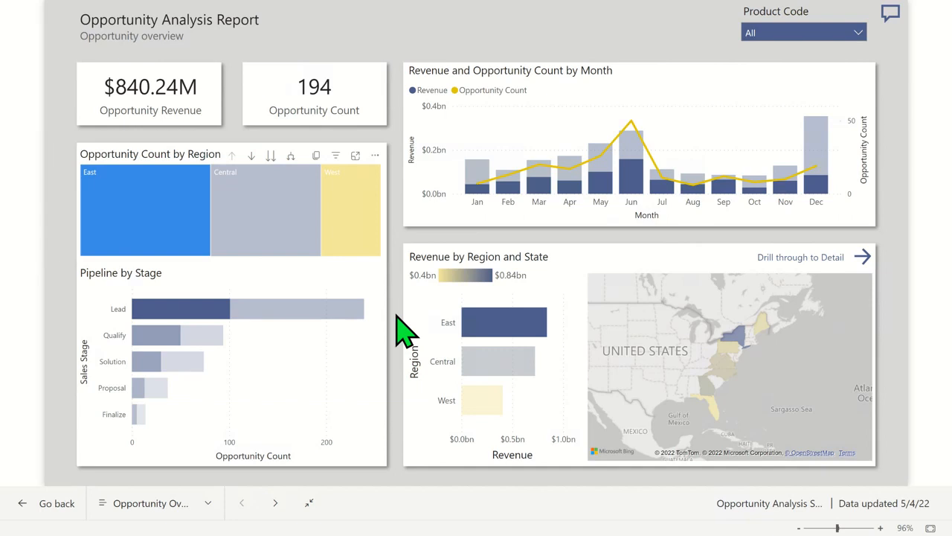
click(54, 500)
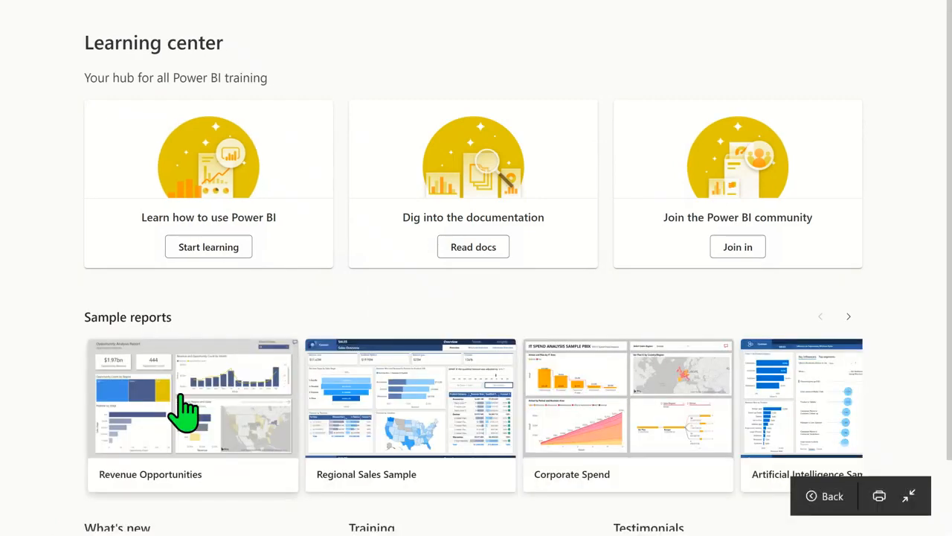
- Return to the Opportunity Analysis report and exit its full-screen view
click(206, 421)
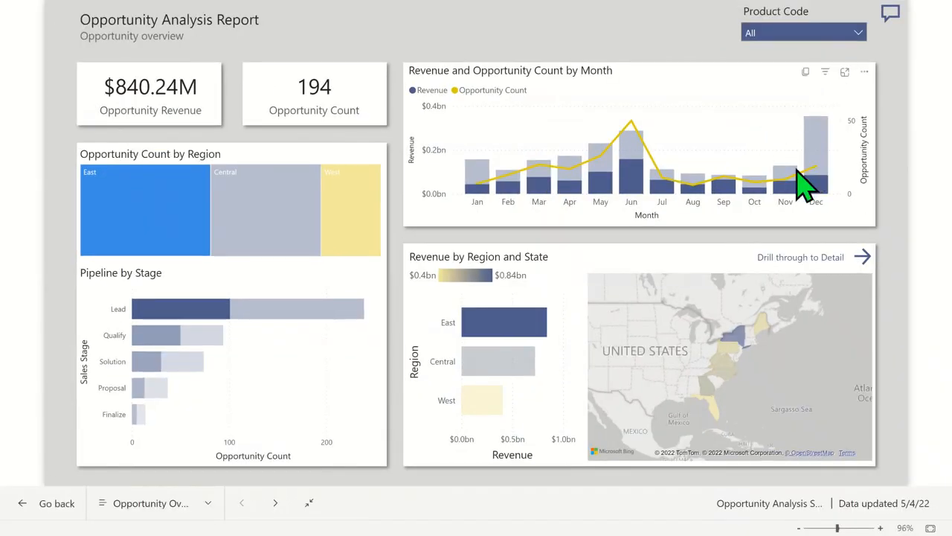
click(309, 503)
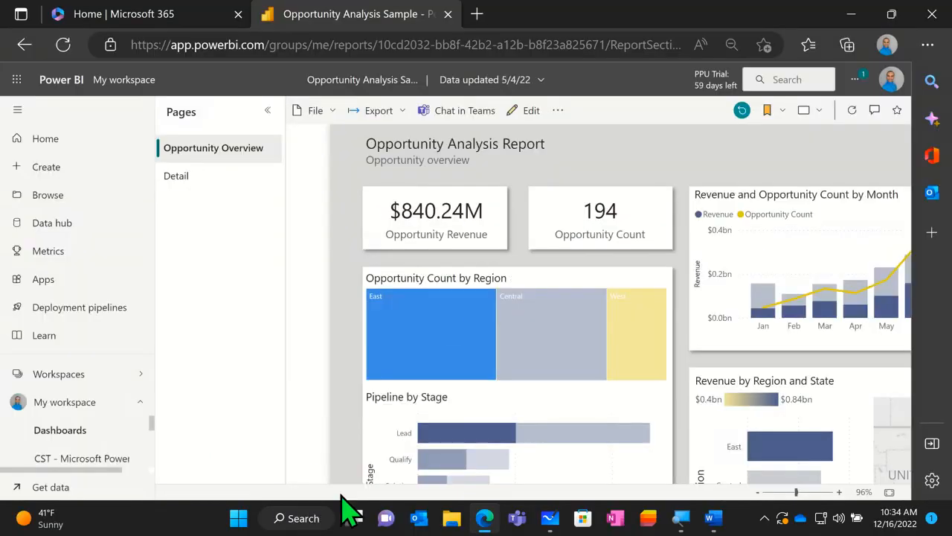
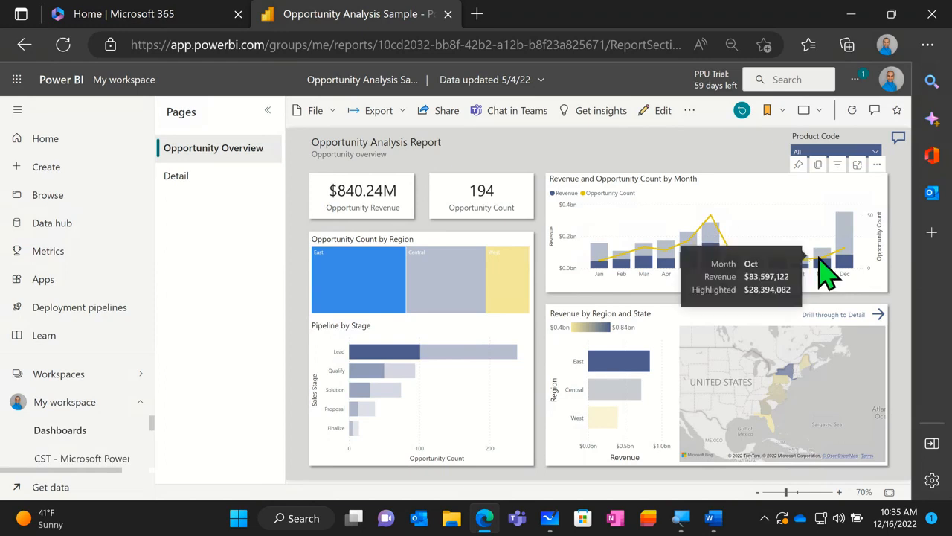
- Look over the options for the July data point in Revenue and Opportunity Count by Month, and run Explain the decrease
mouse_move(818, 269)
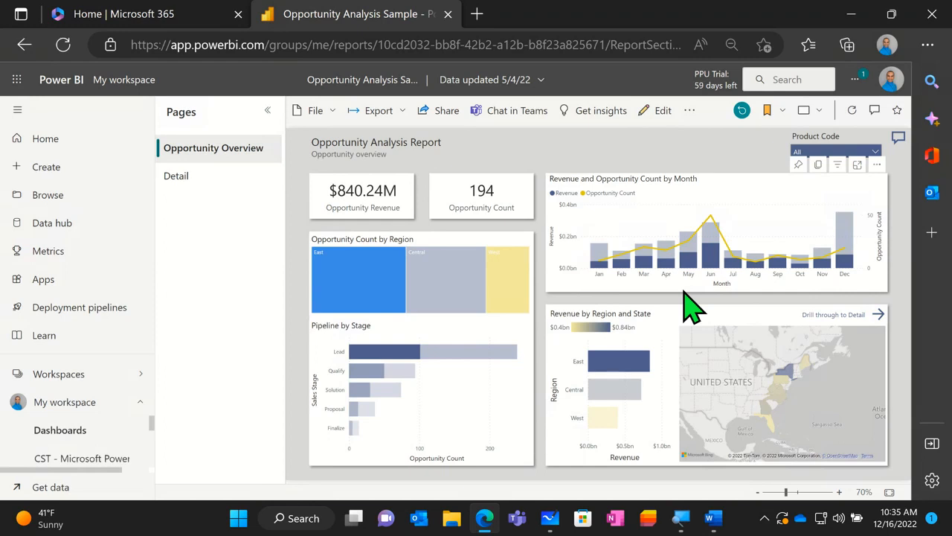
right_click(734, 269)
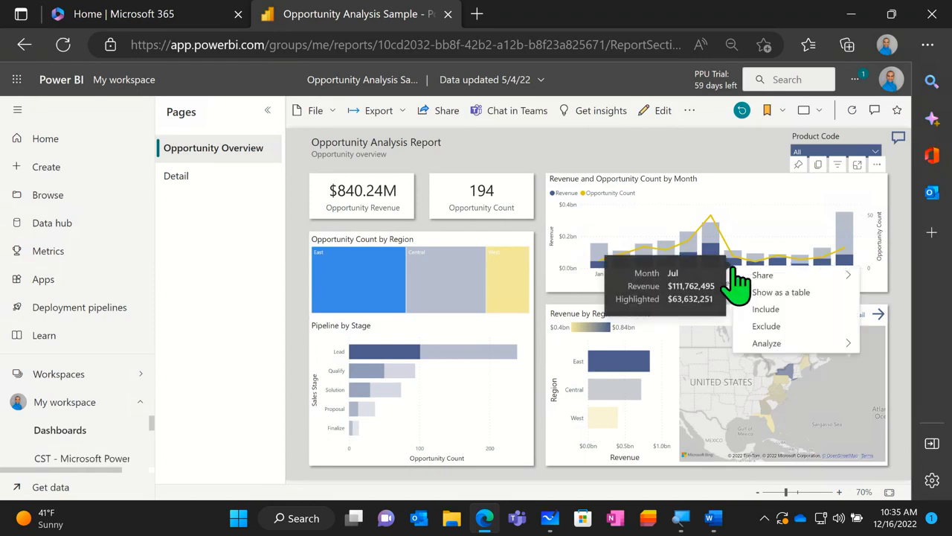
mouse_move(740, 277)
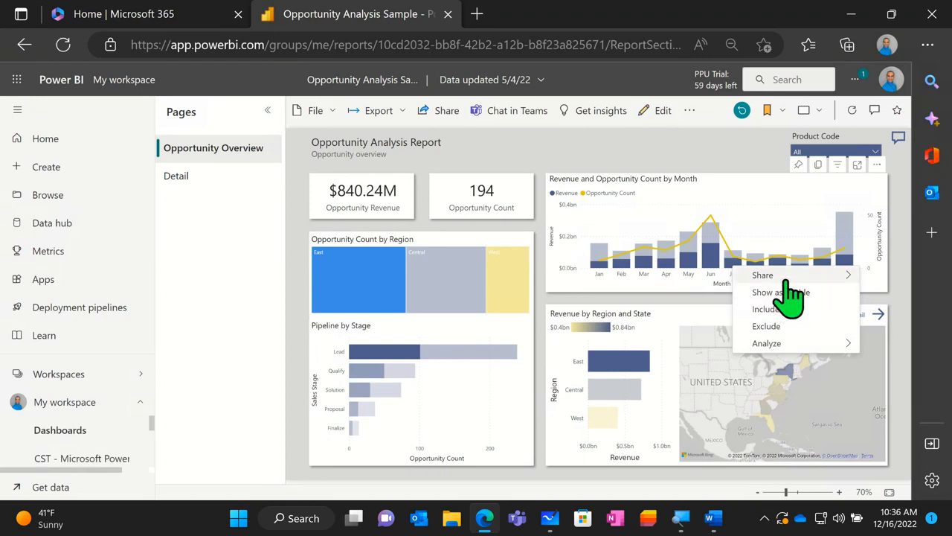
mouse_move(791, 290)
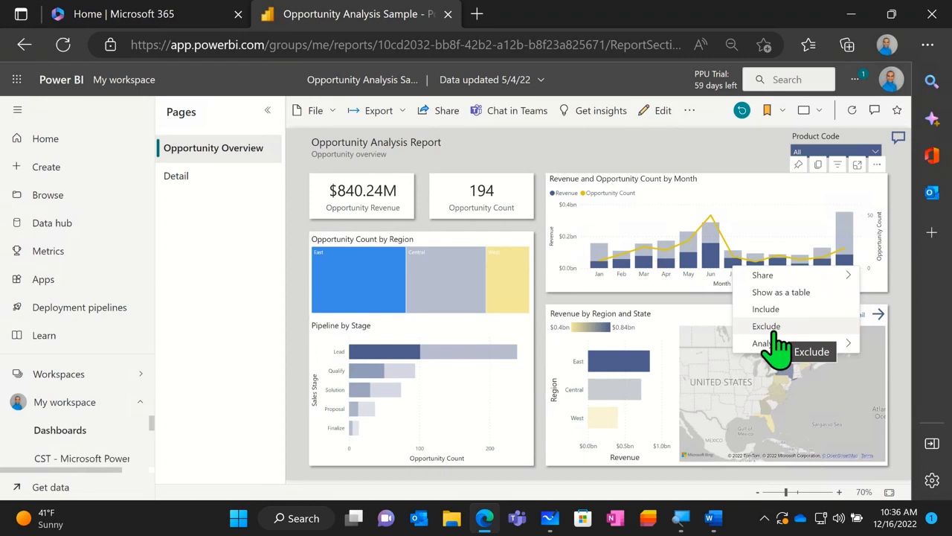
mouse_move(767, 346)
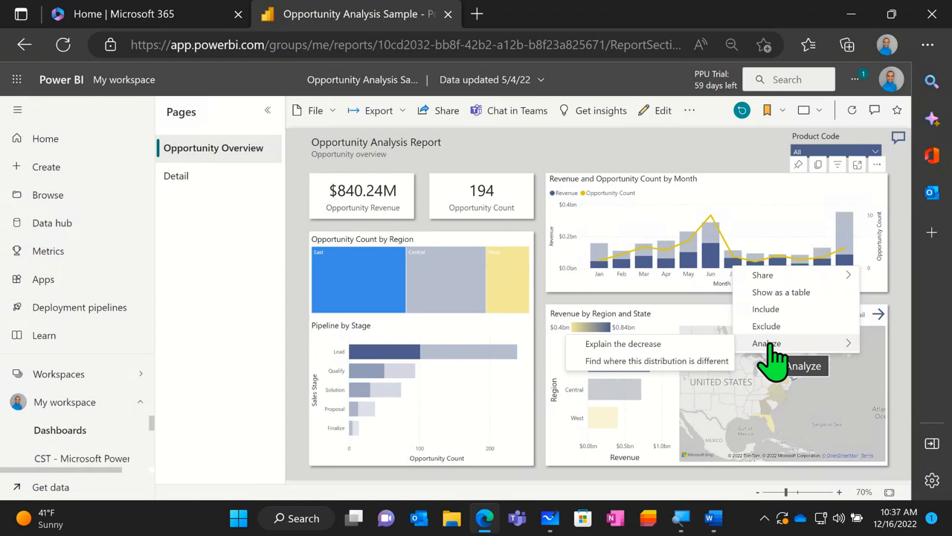
click(645, 361)
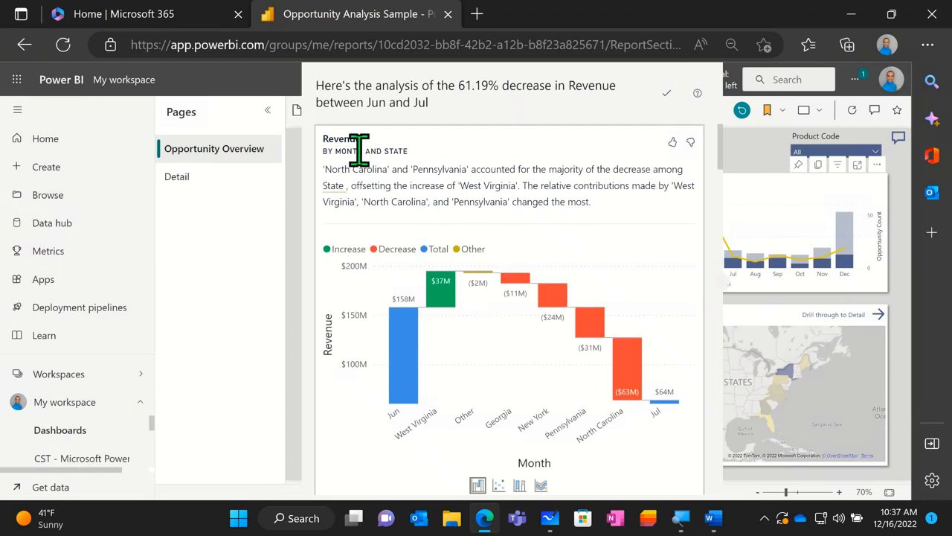
- Examine the June-to-July revenue decrease by state, partner, product code and opportunity size, and close the analysis
scroll(360, 151, down, 1)
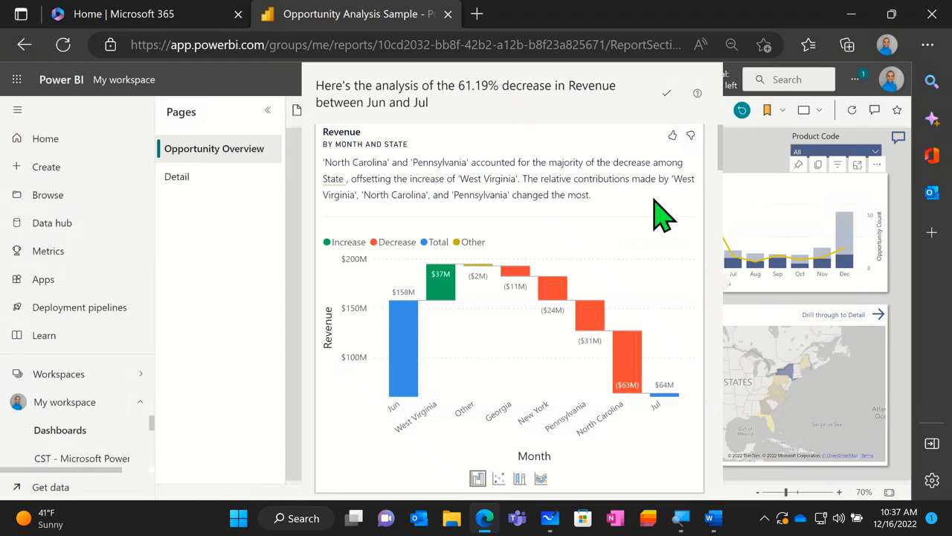
scroll(647, 230, down, 3)
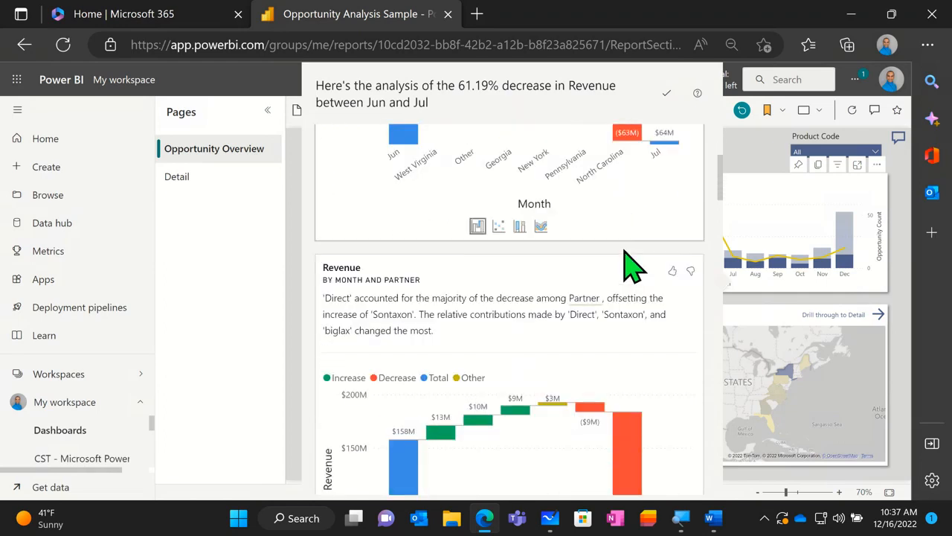
scroll(630, 264, down, 2)
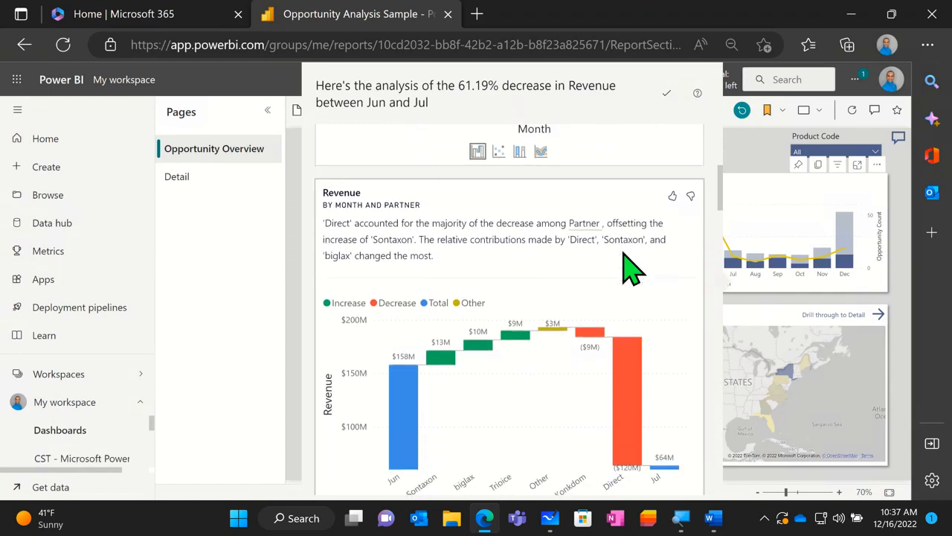
scroll(631, 264, down, 5)
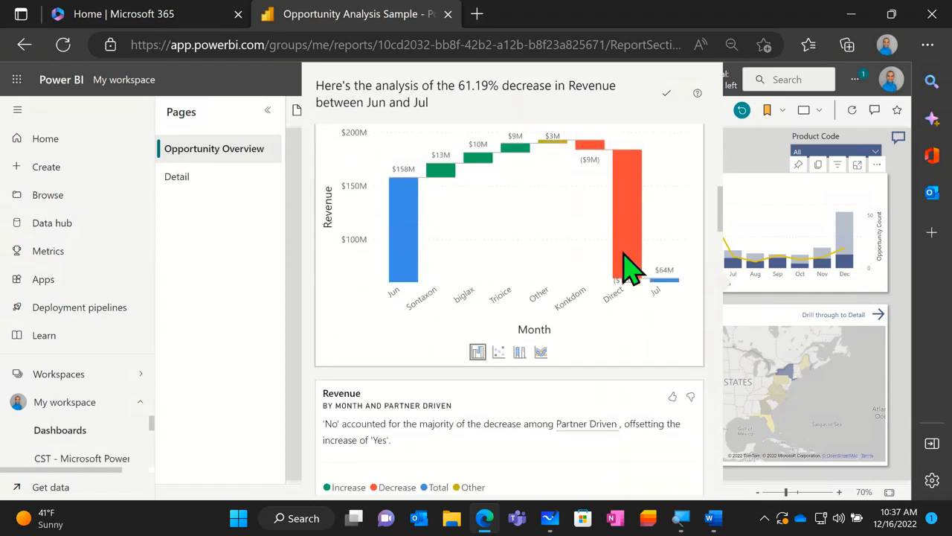
scroll(631, 269, down, 2)
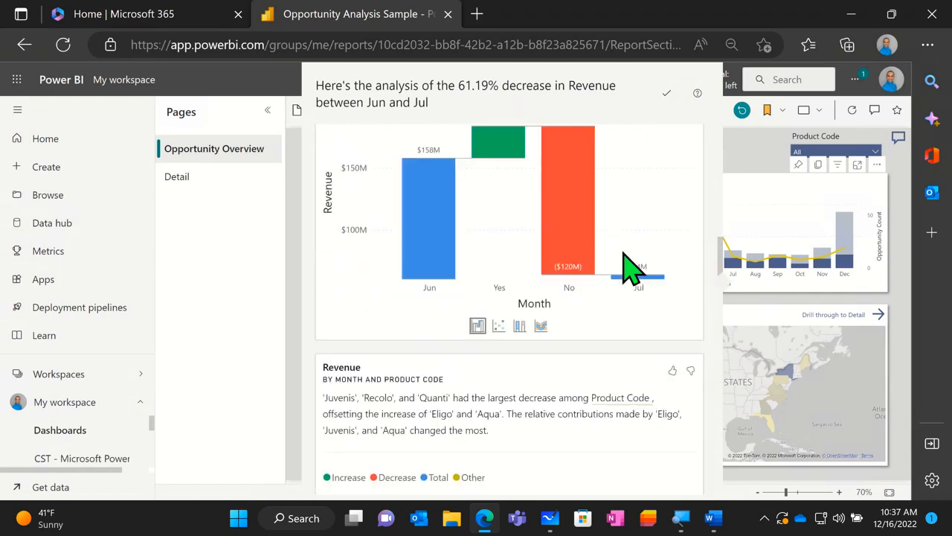
scroll(631, 270, up, 1)
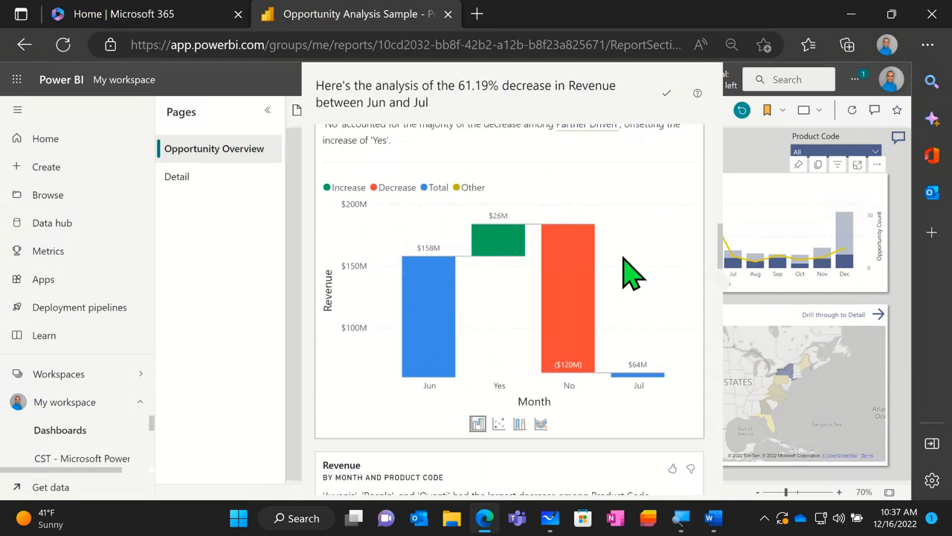
scroll(631, 275, down, 5)
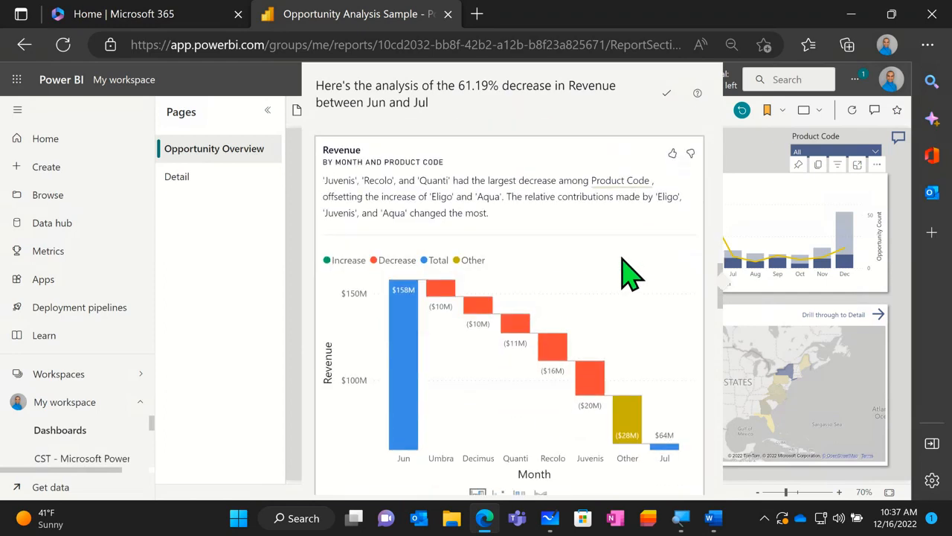
scroll(631, 275, down, 1)
scroll(631, 275, down, 1)
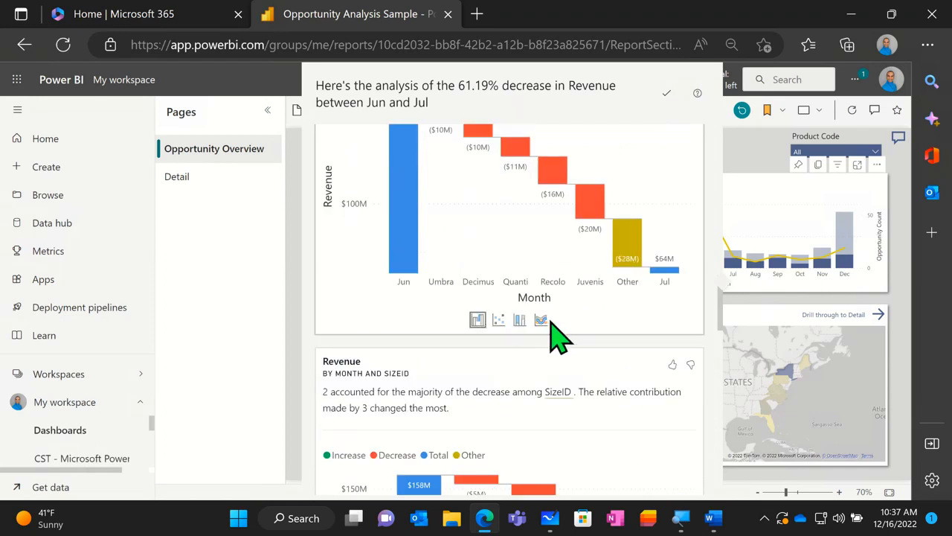
scroll(558, 339, down, 5)
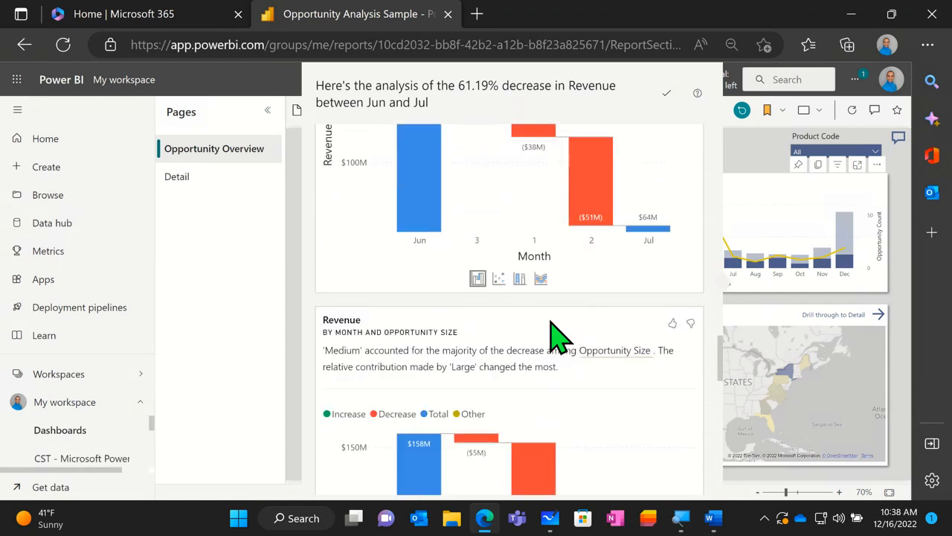
scroll(558, 338, down, 3)
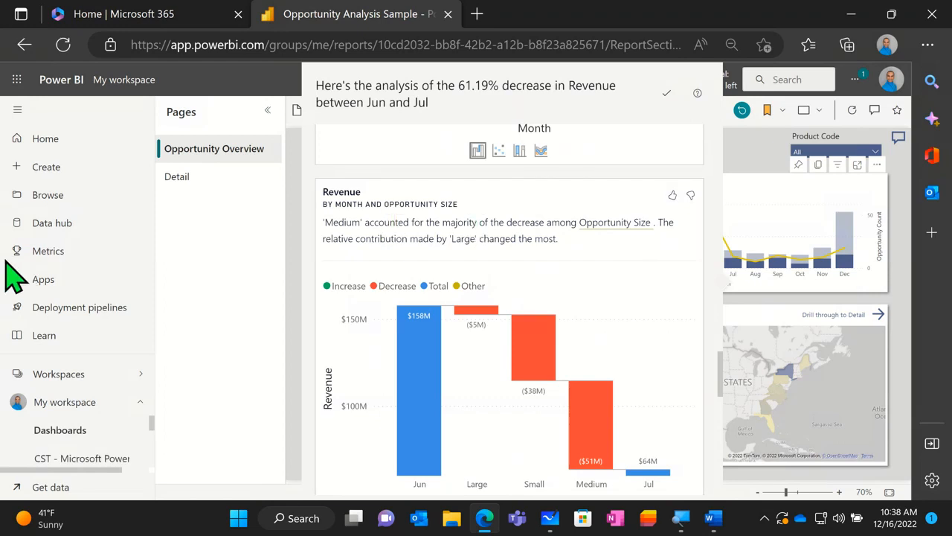
click(748, 152)
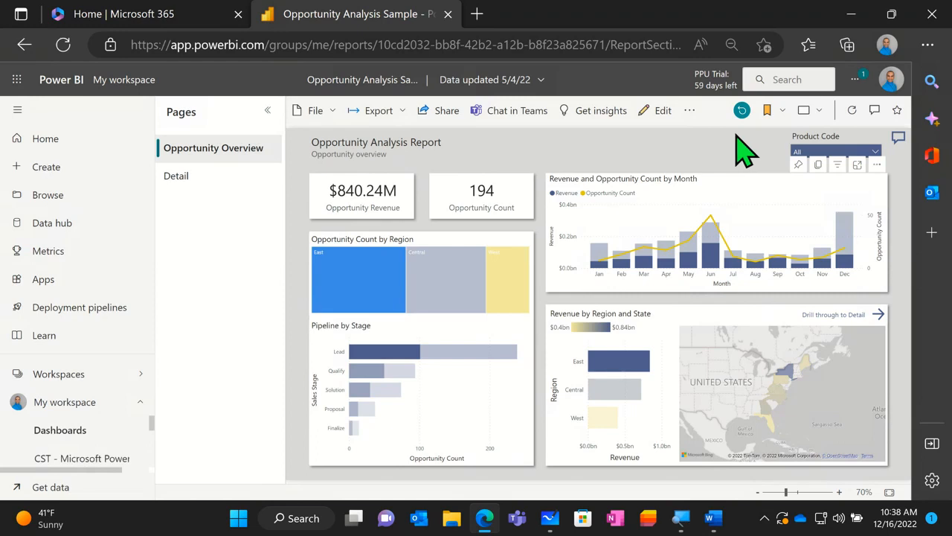
- Look over the report's additional options and its comment command
click(690, 113)
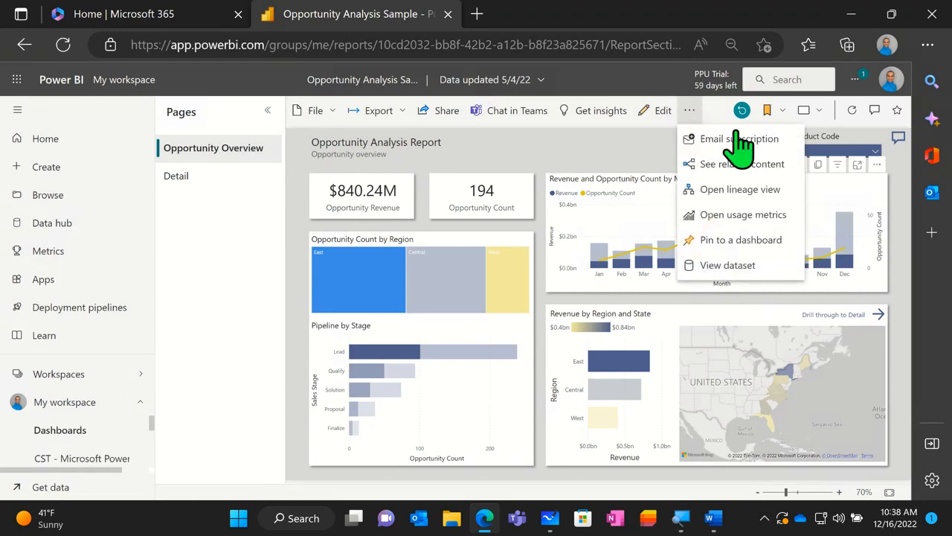
click(646, 157)
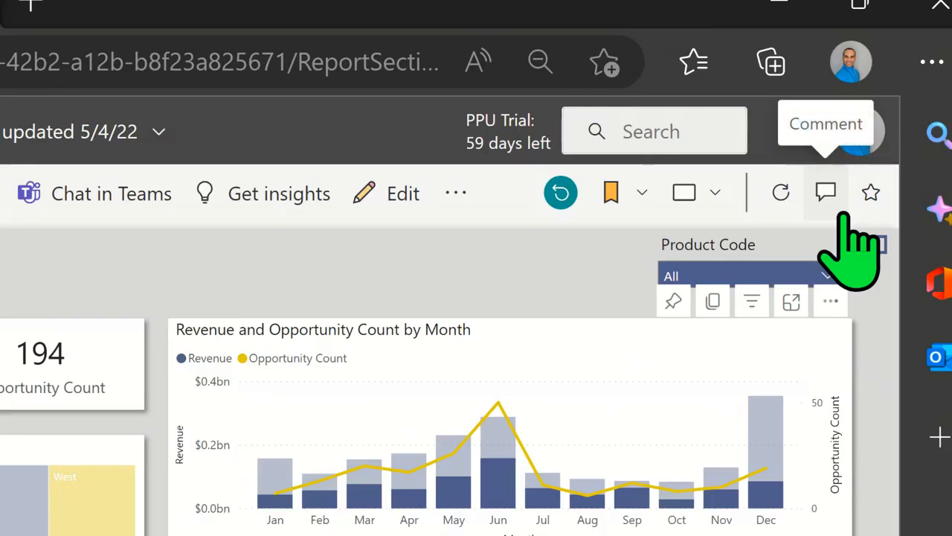
click(921, 102)
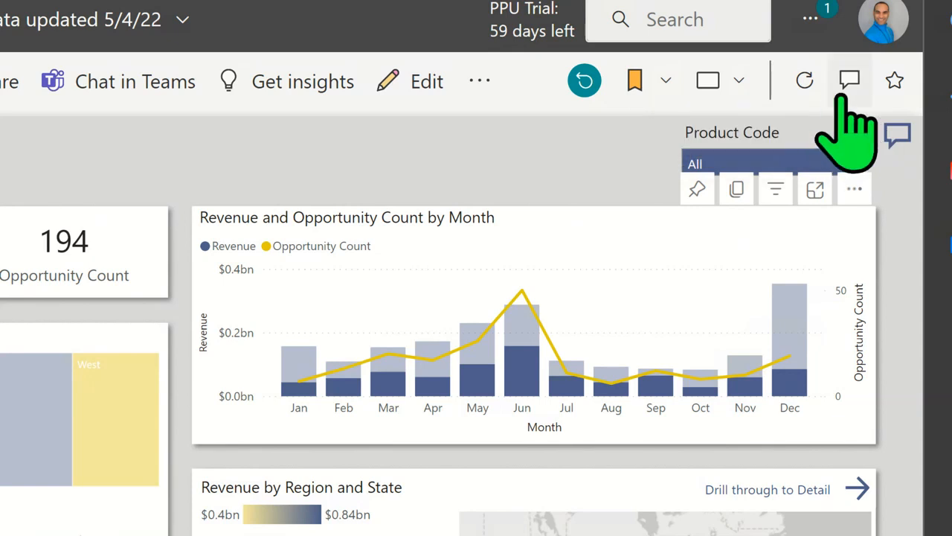
key(ctrl)
key(ctrl)
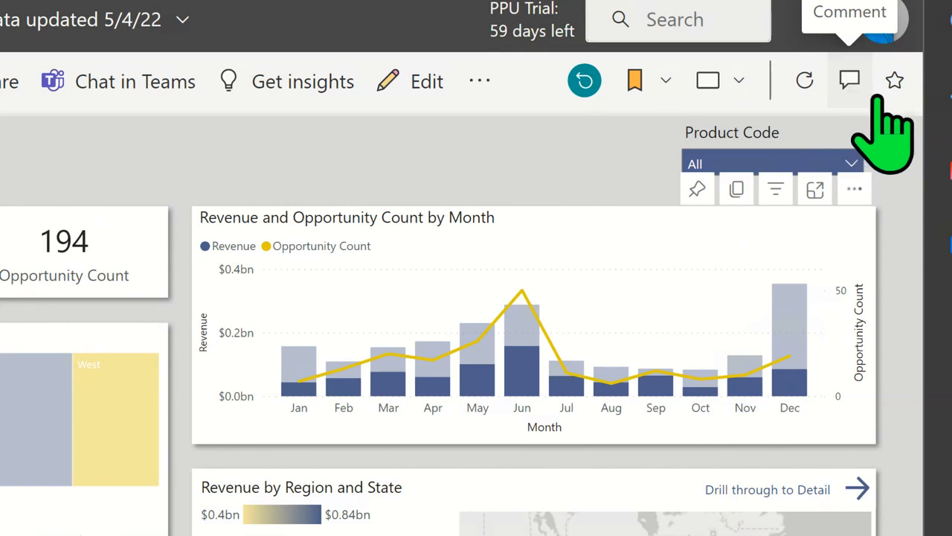
key(ctrl)
key(ctrl)
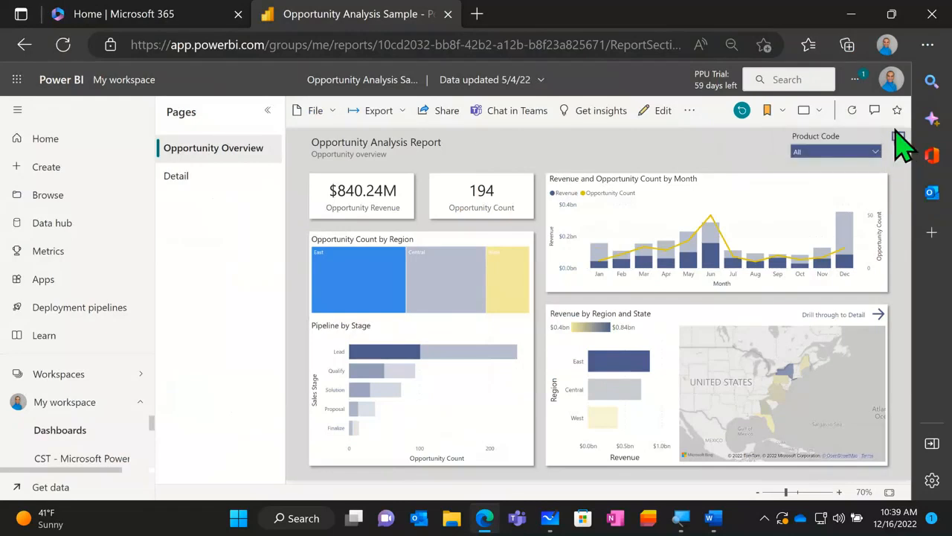
- Open the report's question-and-answer window and ask about "revenue"
click(898, 138)
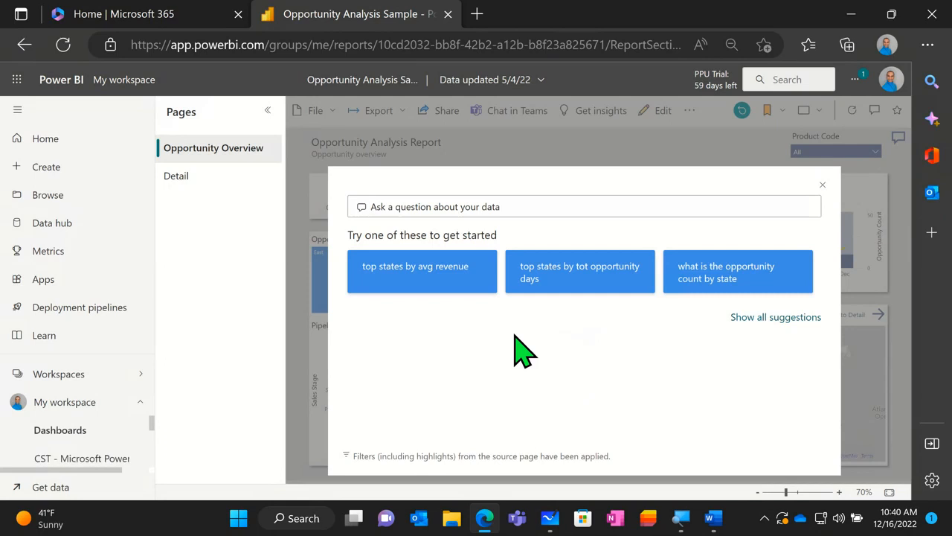
text(revenue)
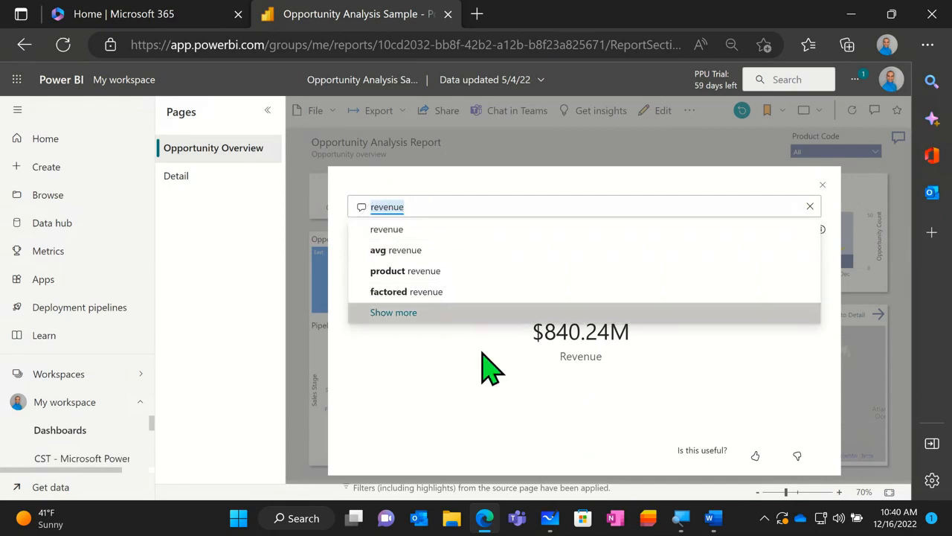
click(484, 383)
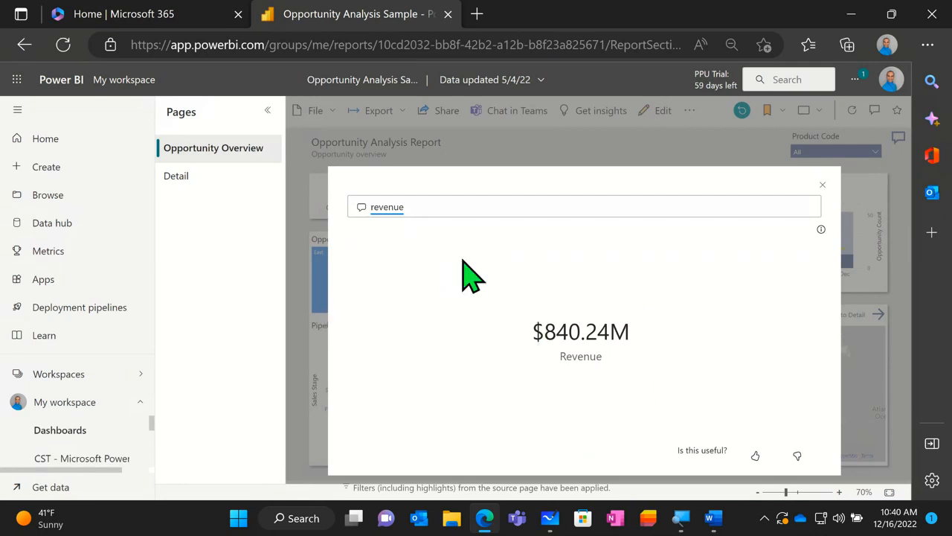
- Refine the question to "revenue by product" and look through the bar chart of all product codes
click(428, 210)
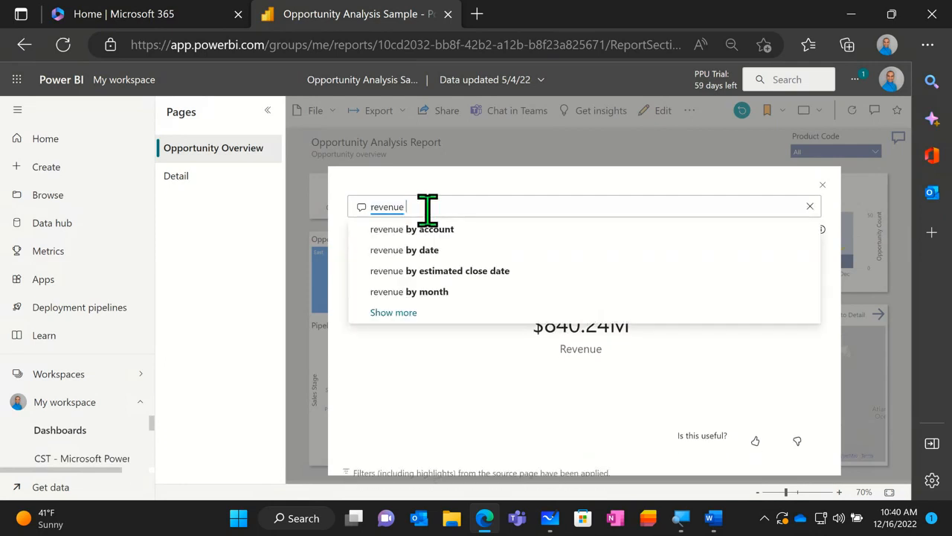
text(by p)
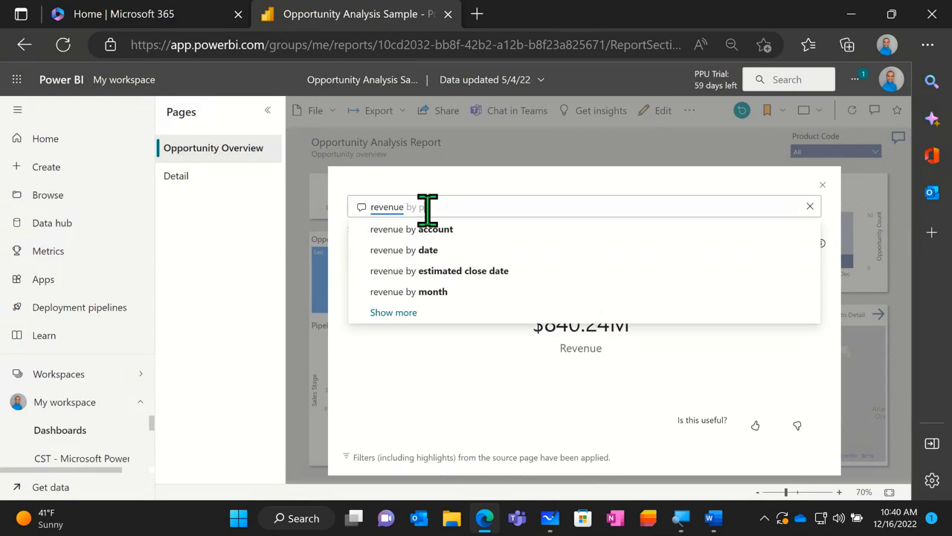
text(rod)
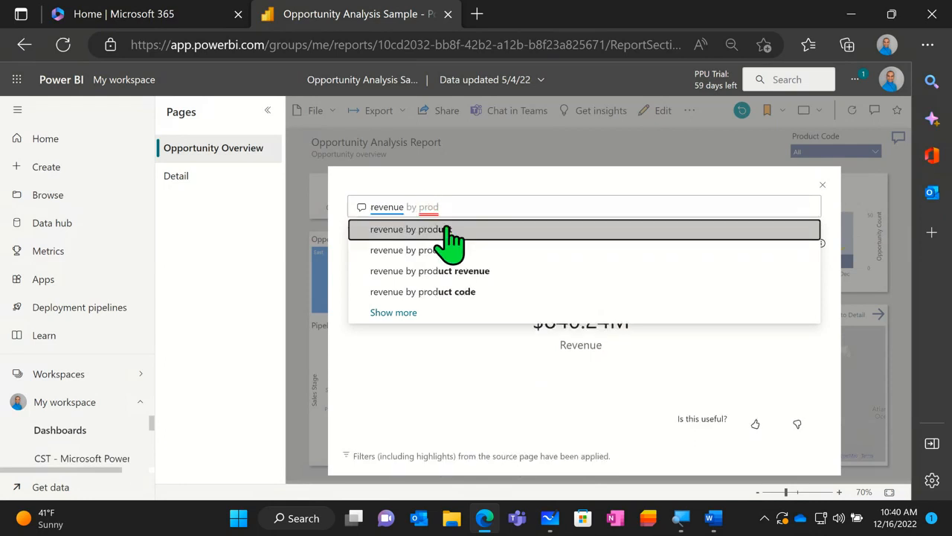
click(447, 230)
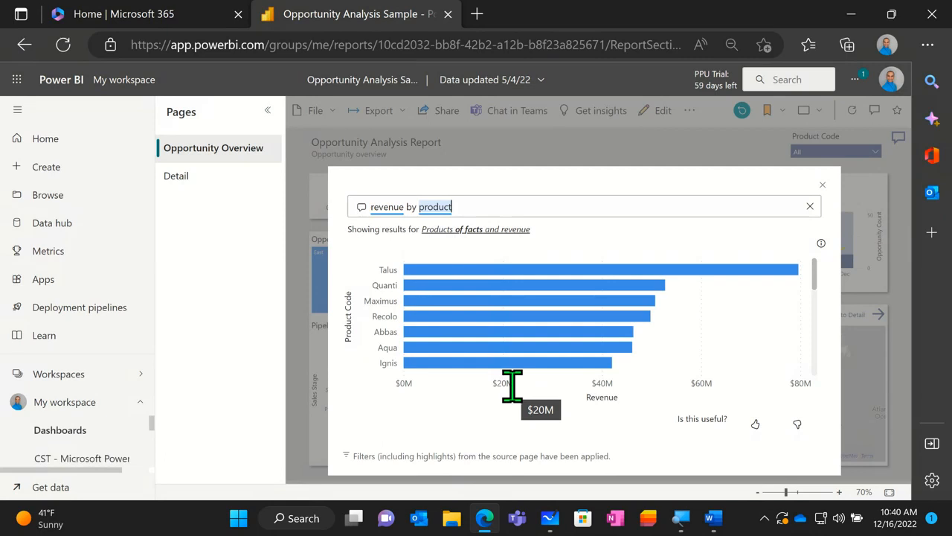
scroll(512, 385, down, 6)
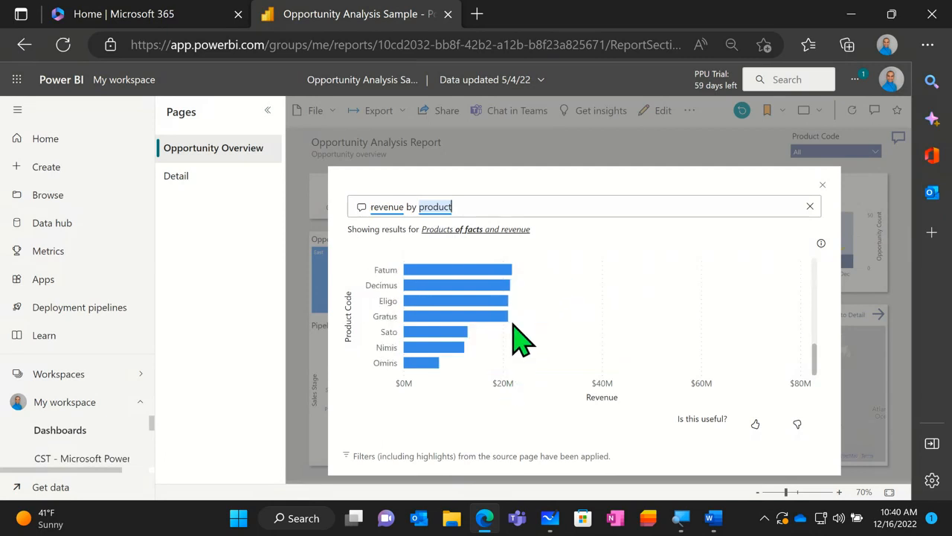
scroll(521, 338, up, 6)
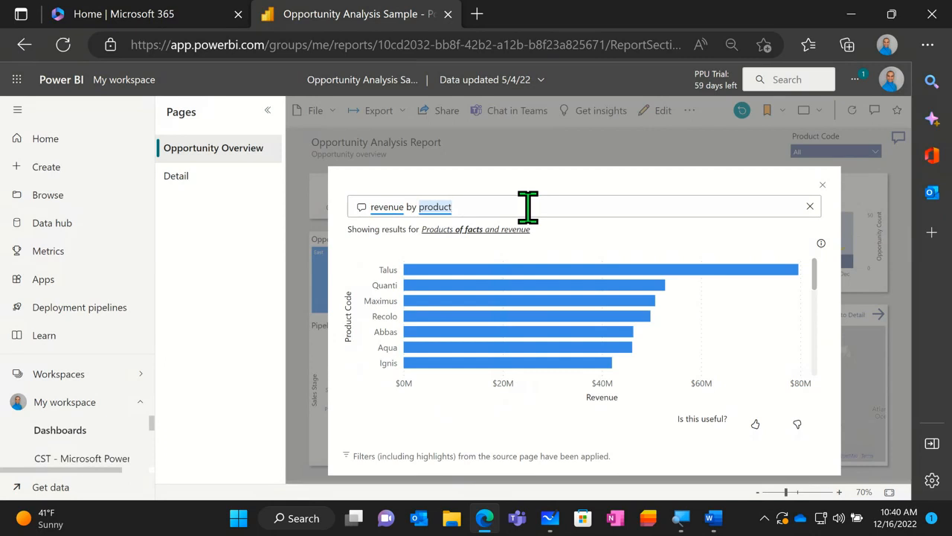
- Extend the question to "revenue by product in a pie chart" and view the resulting pie chart
text(in)
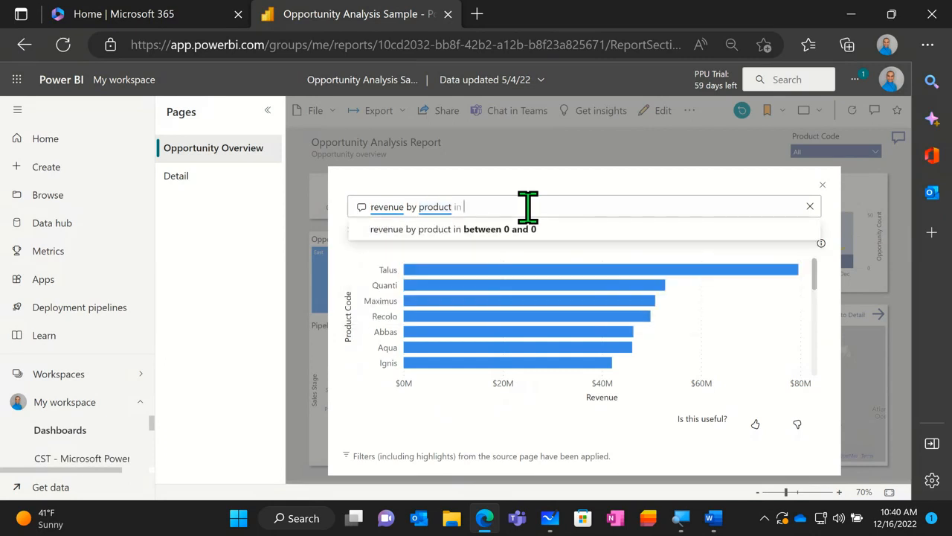
text( a pie)
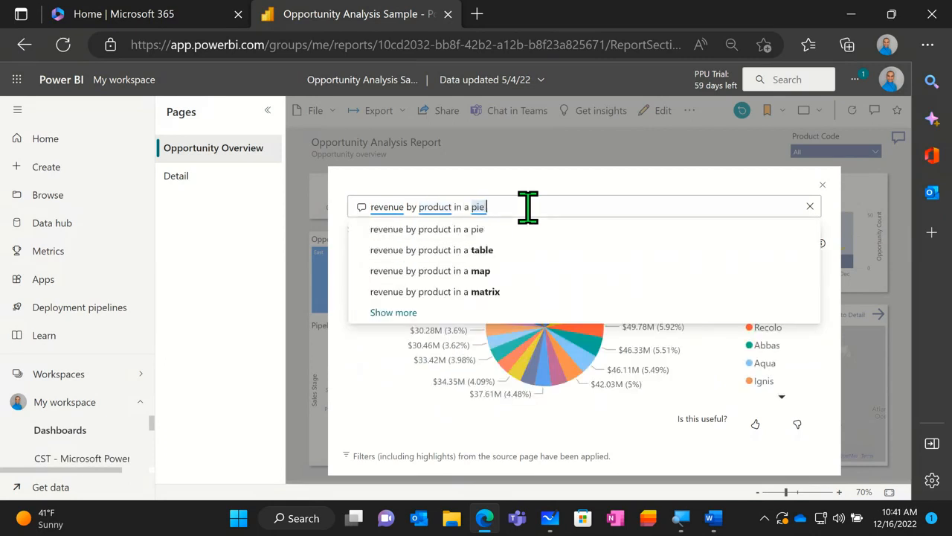
text( chart)
click(435, 233)
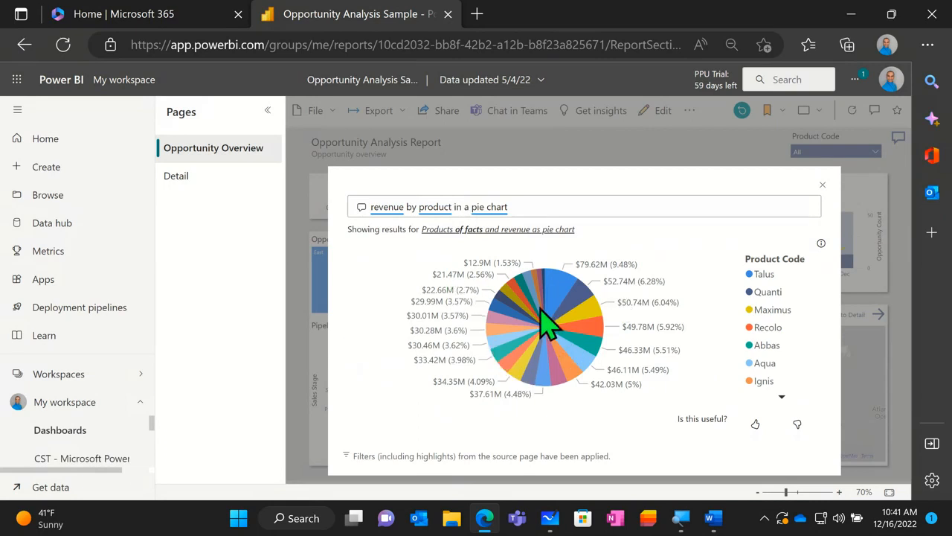
mouse_move(547, 323)
- Replace the question with "bottom 3 revenue by product in a pie chart", view the answer and close the question-and-answer window
triple_click(521, 204)
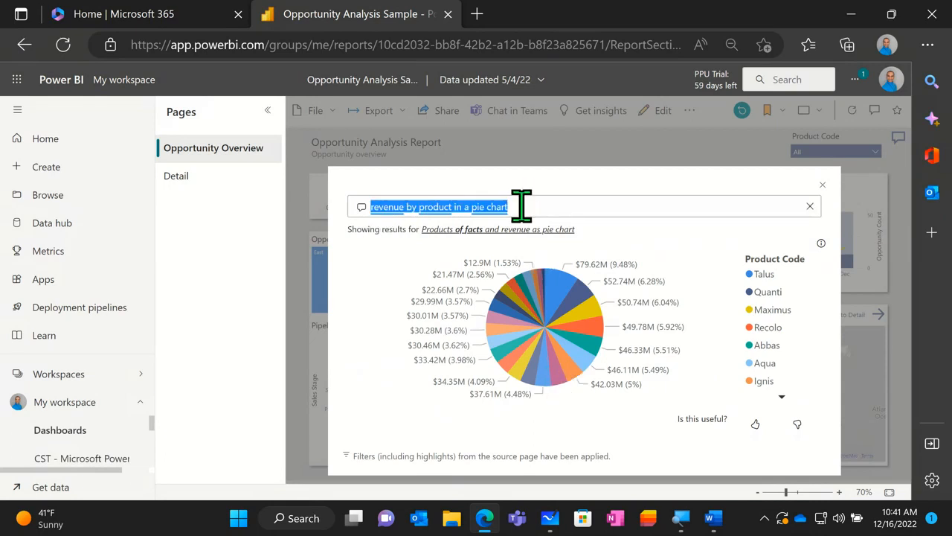
text(bottom )
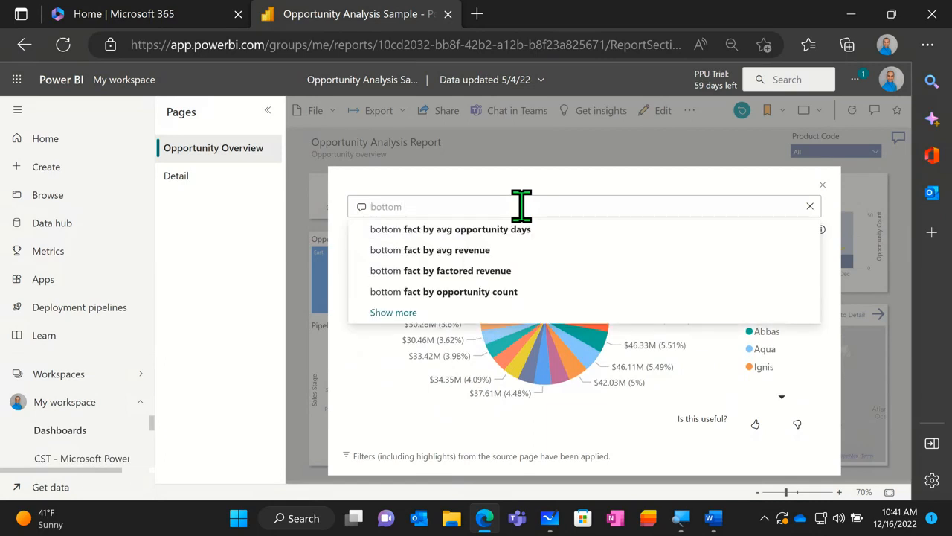
text(3 b)
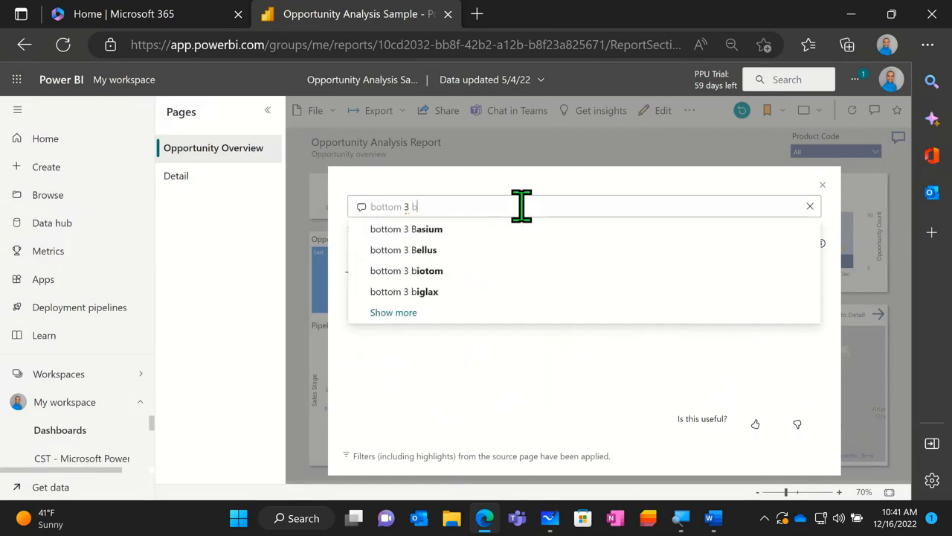
text(y)
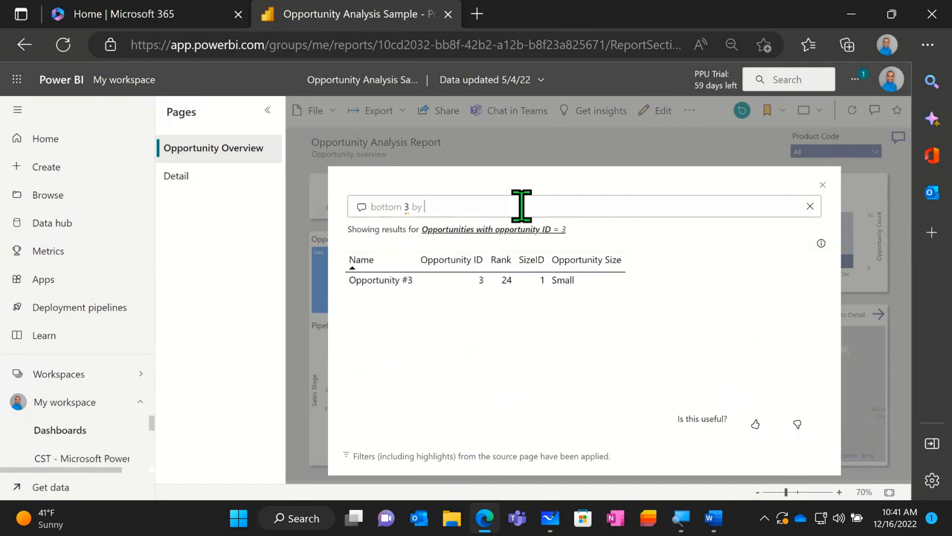
key(BackSpace)
key(BackSpace)
key(BackSpace)
key(BackSpace)
text(re)
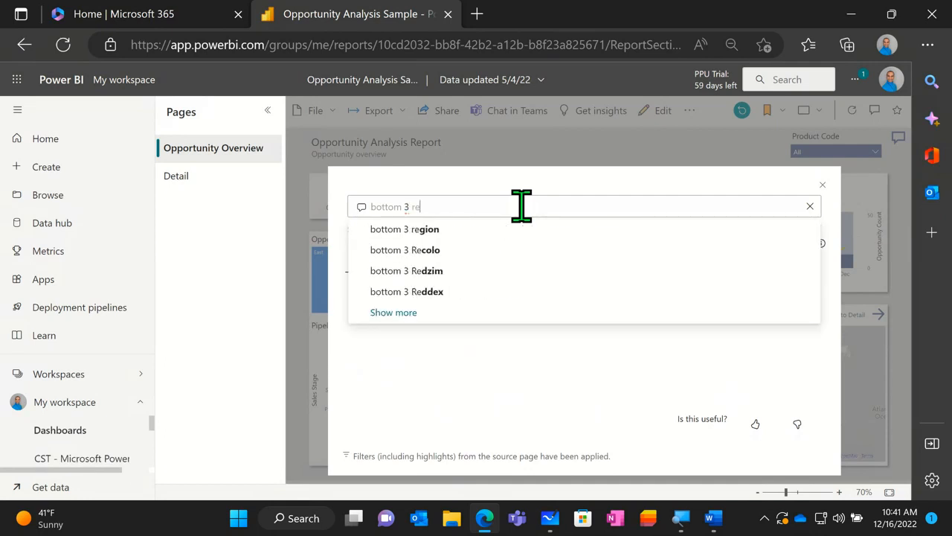
text(venu)
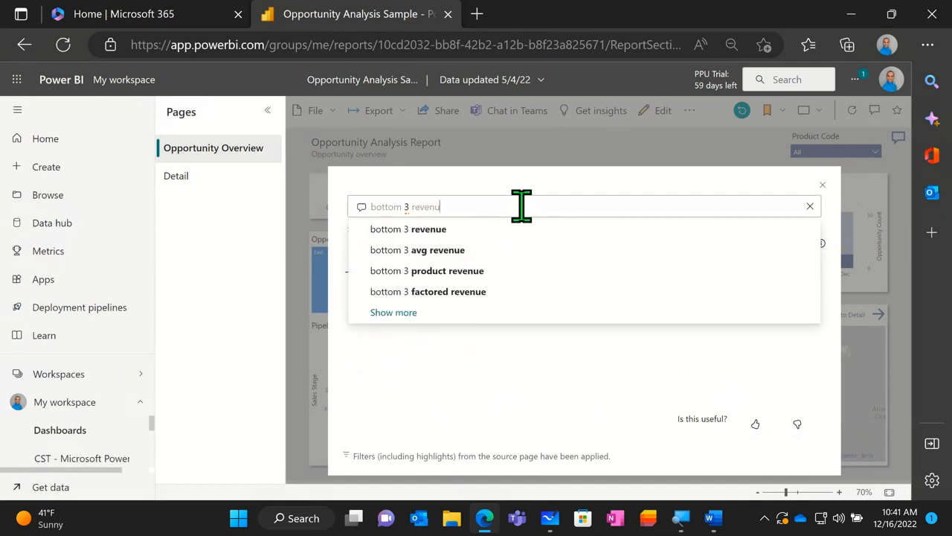
text(e )
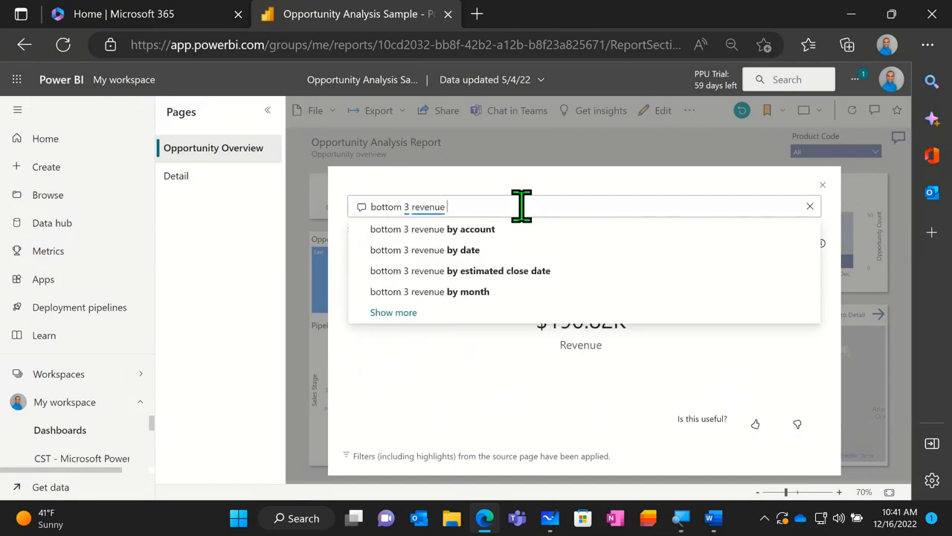
text(by pro)
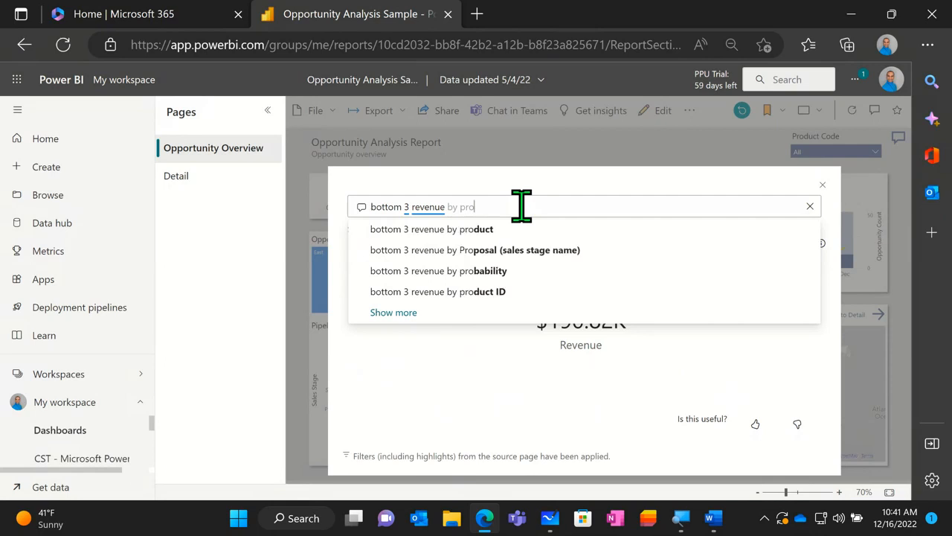
text(duct in a)
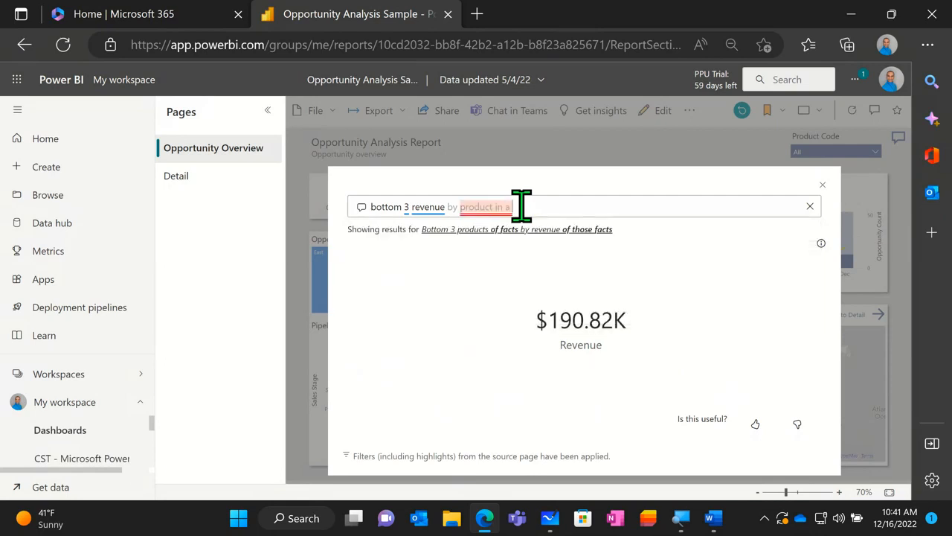
text( pie chart)
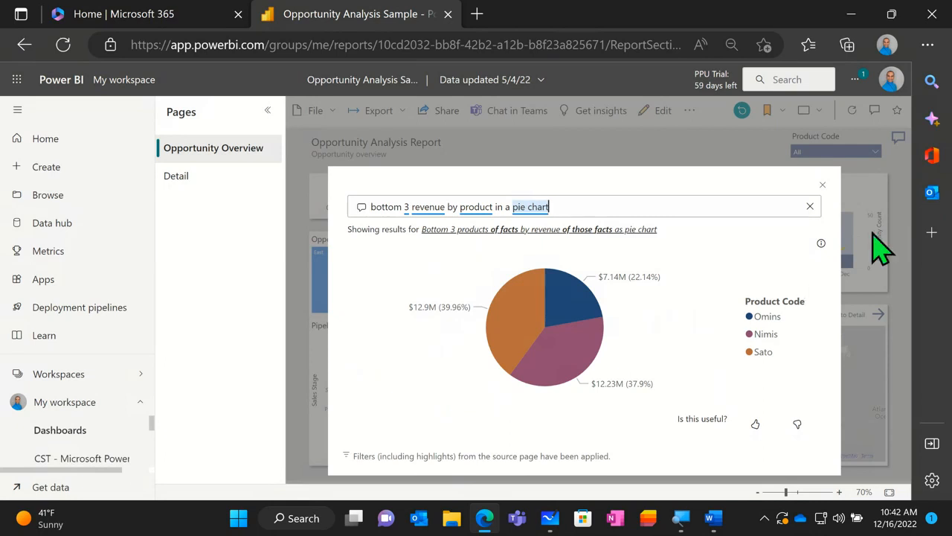
click(823, 185)
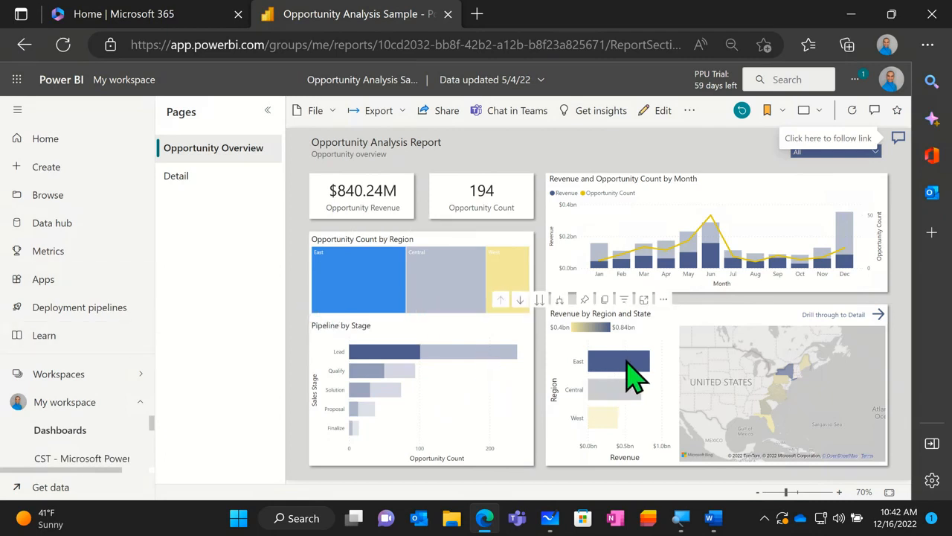
- Drill down into the East region in the Revenue by Region and State bar chart
mouse_move(629, 364)
click(630, 361)
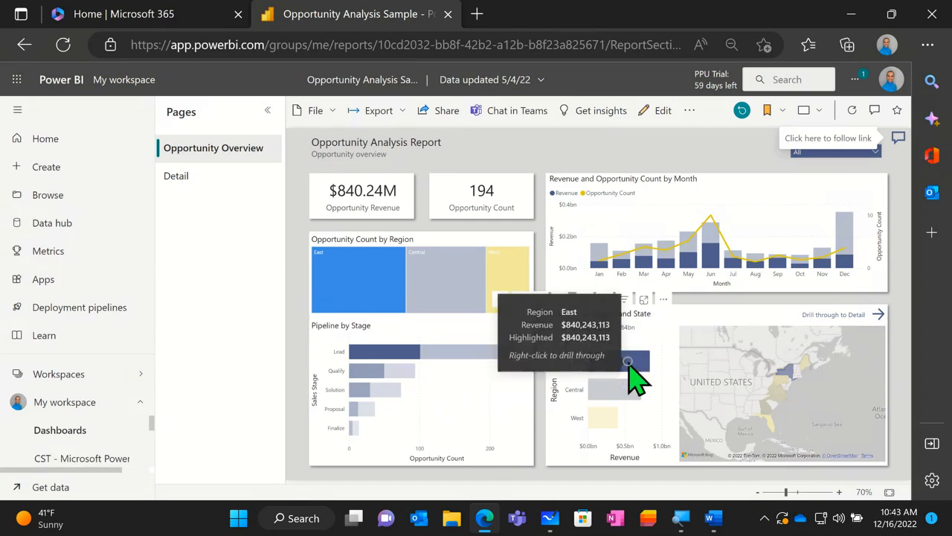
right_click(629, 363)
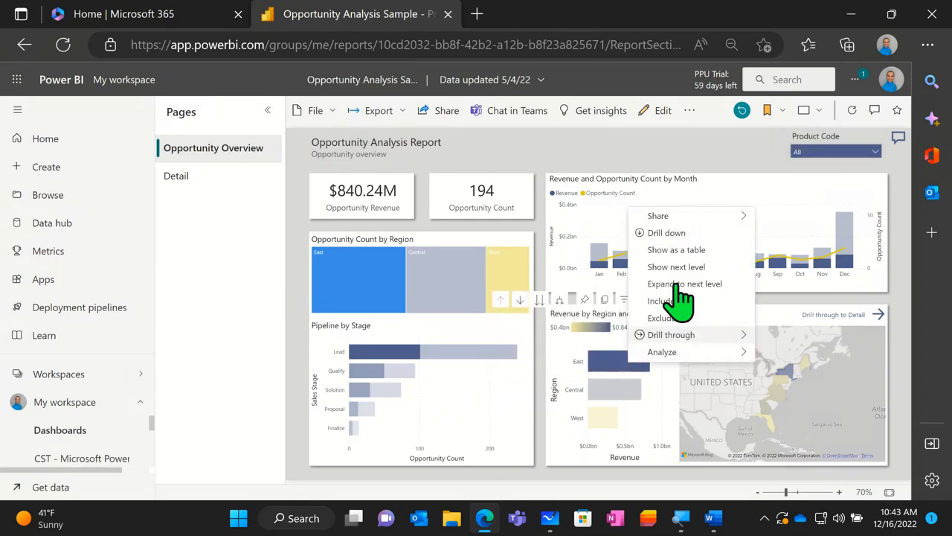
click(675, 234)
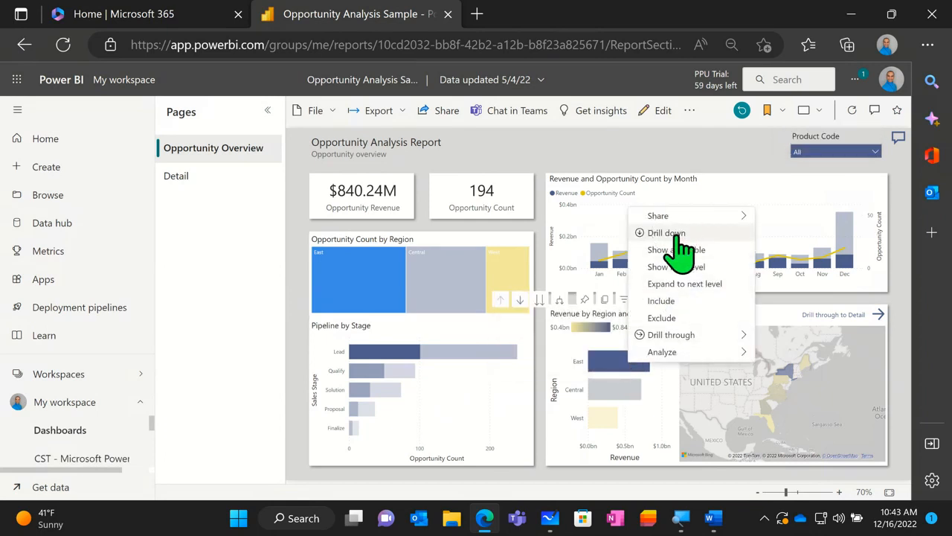
key(ctrl)
key(ctrl)
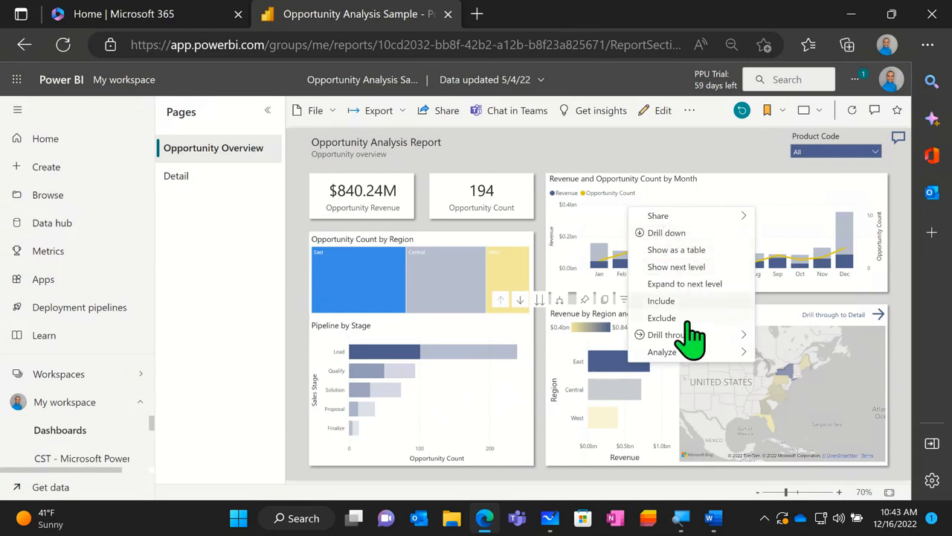
mouse_move(688, 337)
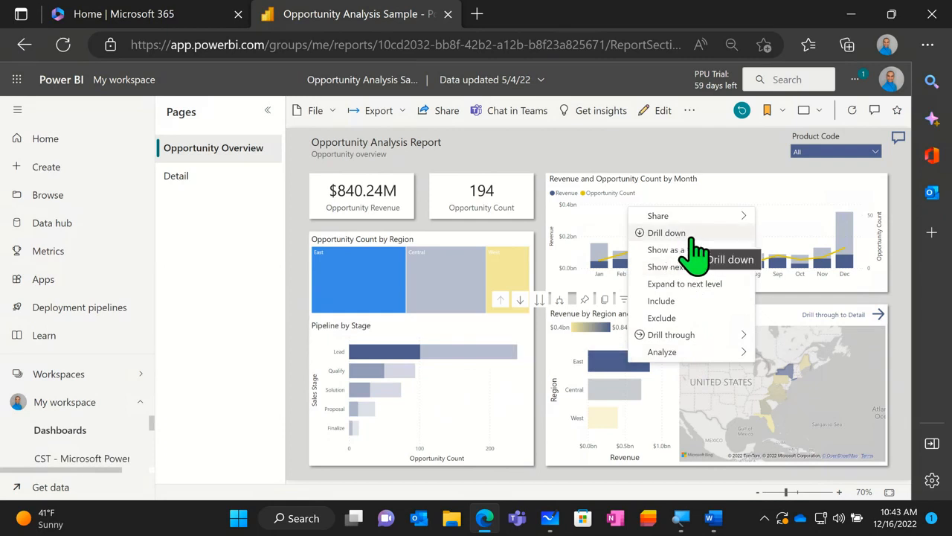
key(ctrl)
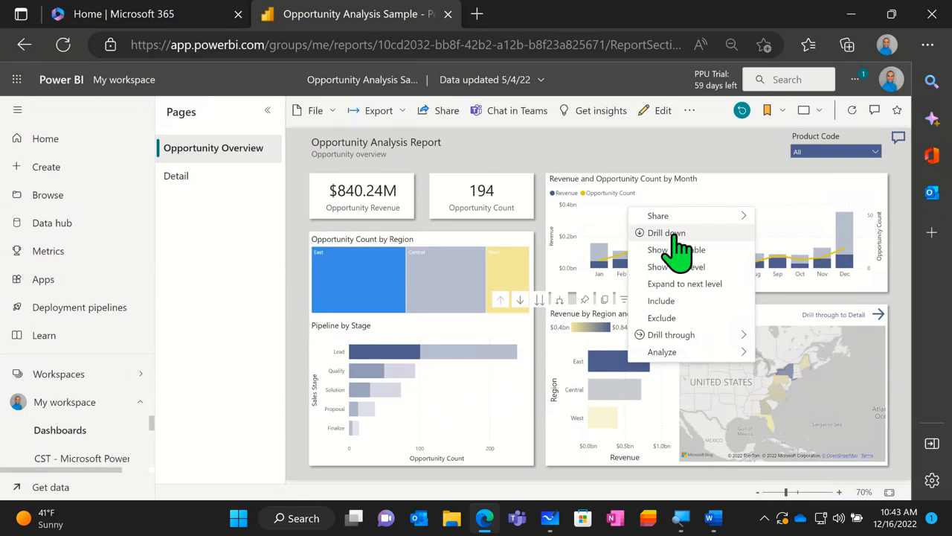
click(674, 233)
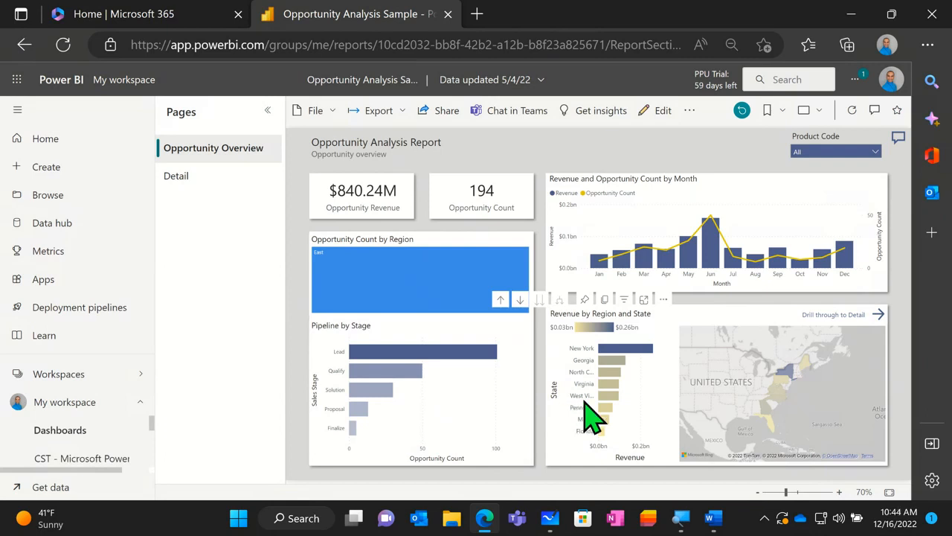
- Look over the bar chart's visual commands and the filters and slicers affecting it
click(501, 300)
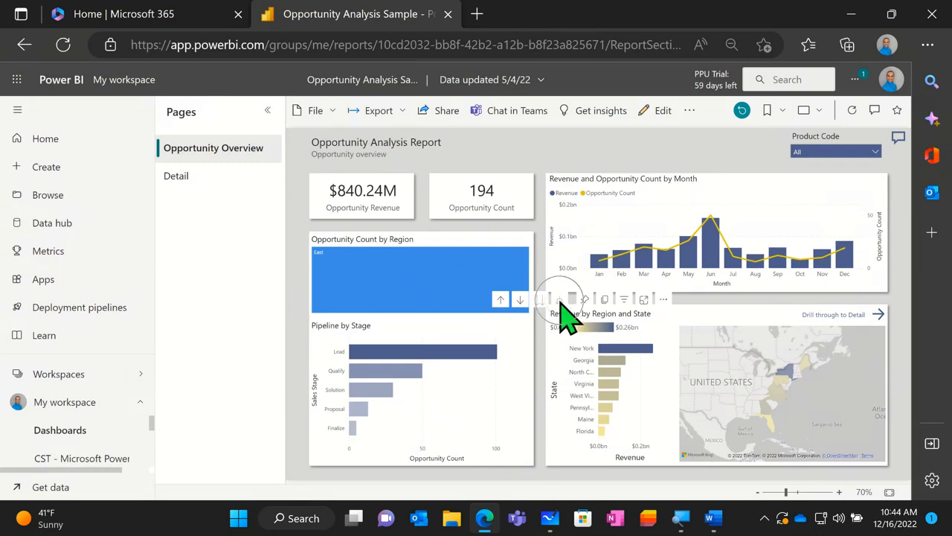
click(605, 300)
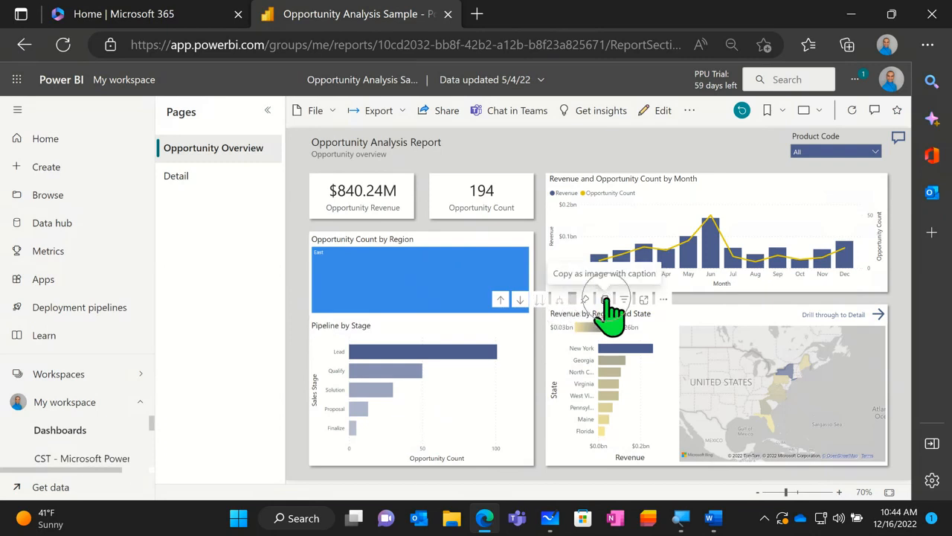
mouse_move(624, 297)
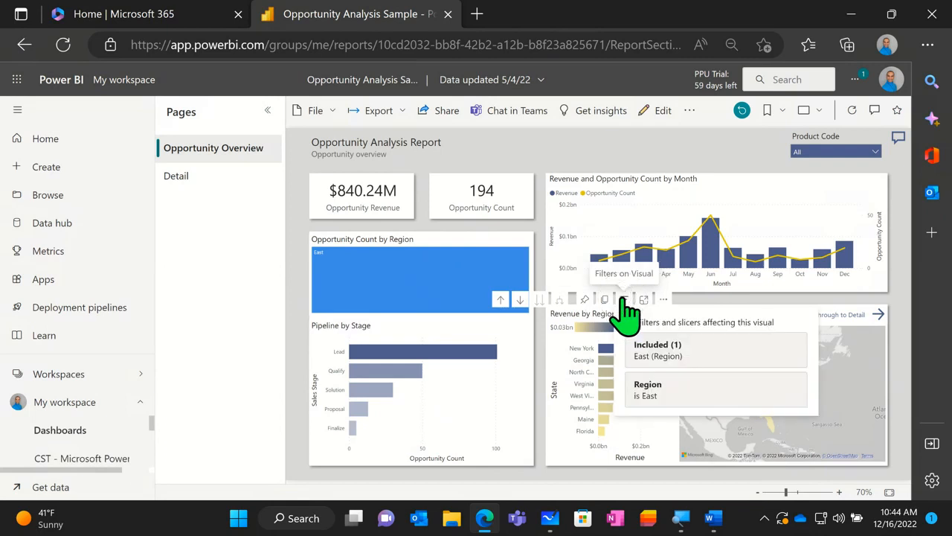
- Drill the revenue bar chart back up to region level, clear the East highlight and leave drill-down mode off
click(520, 299)
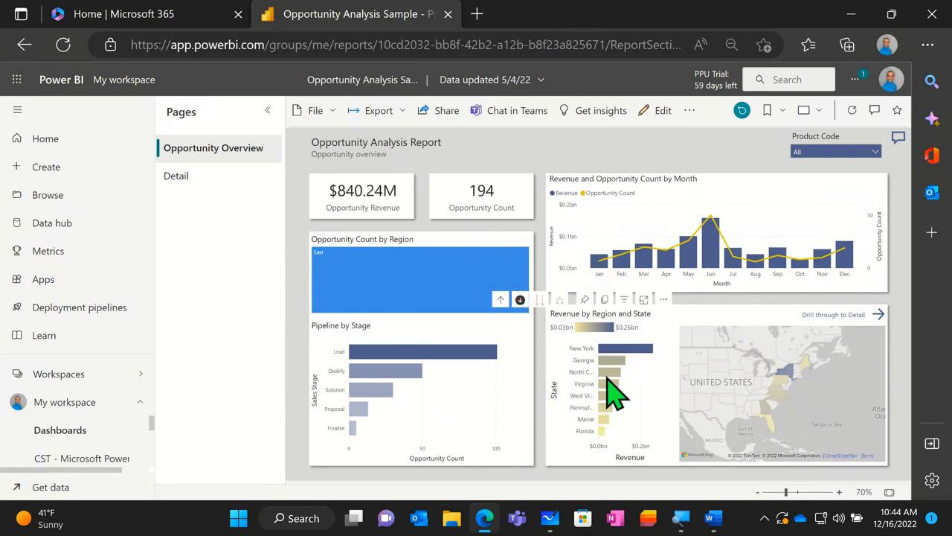
click(501, 300)
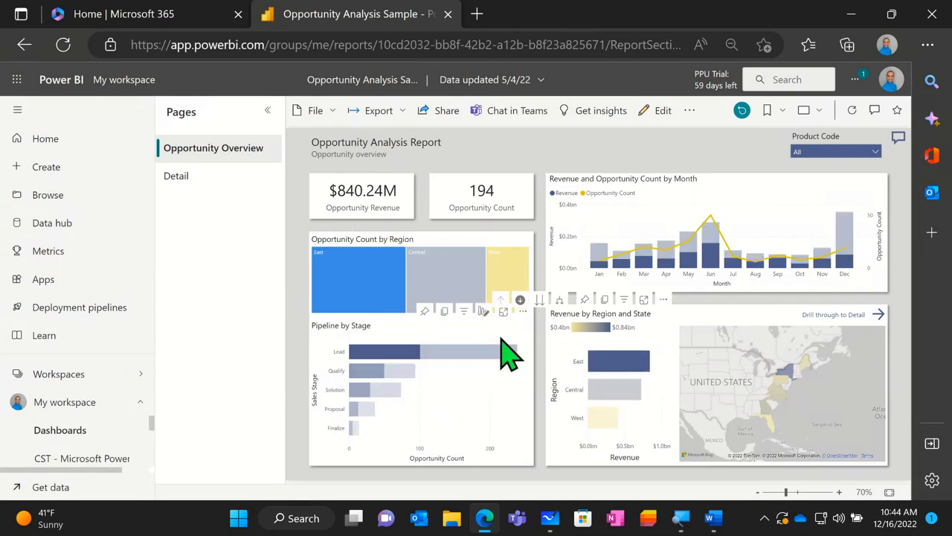
click(549, 345)
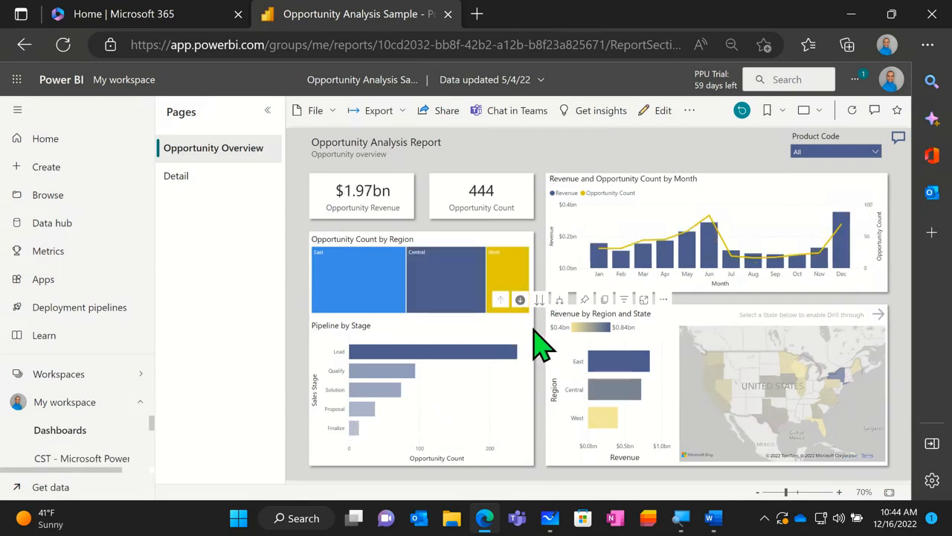
click(521, 300)
- Drill through from the East bar in the Revenue by Region and State chart to the Detail page
right_click(625, 379)
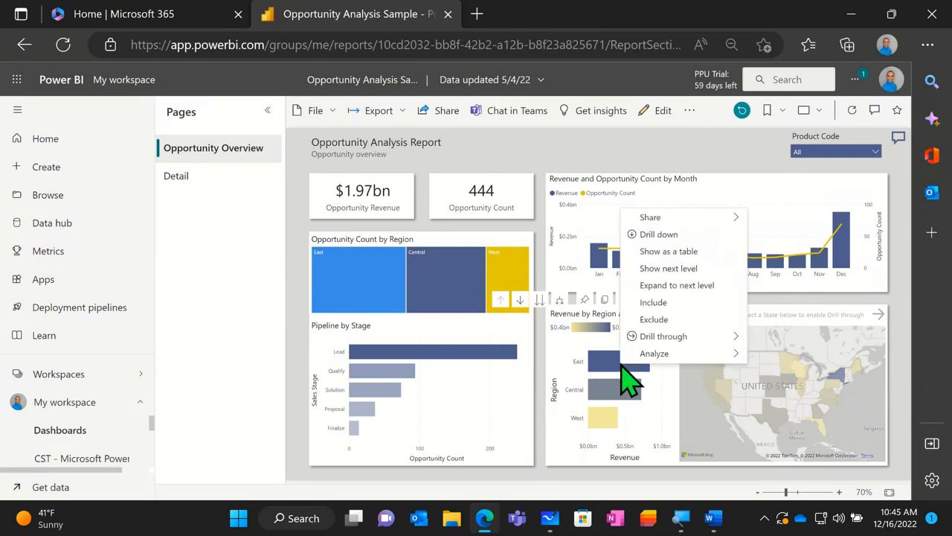
click(692, 339)
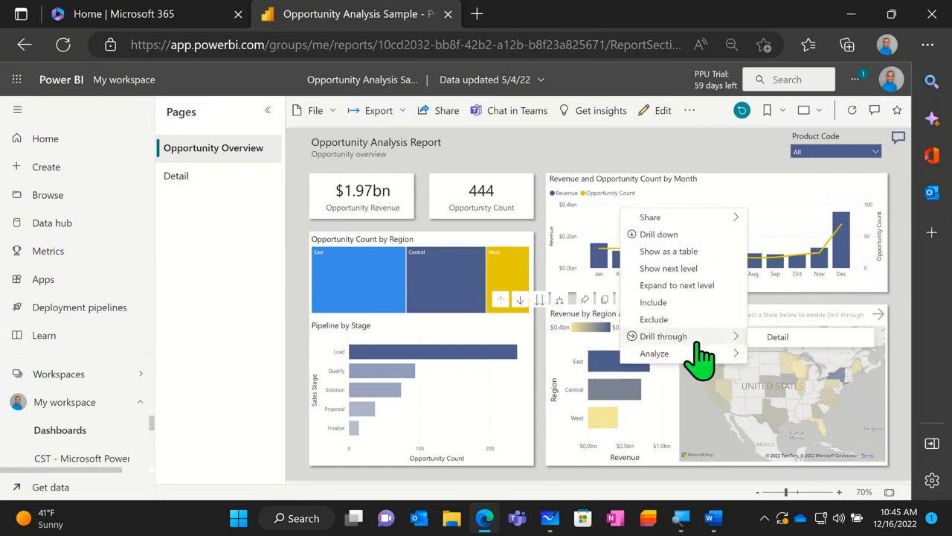
click(771, 337)
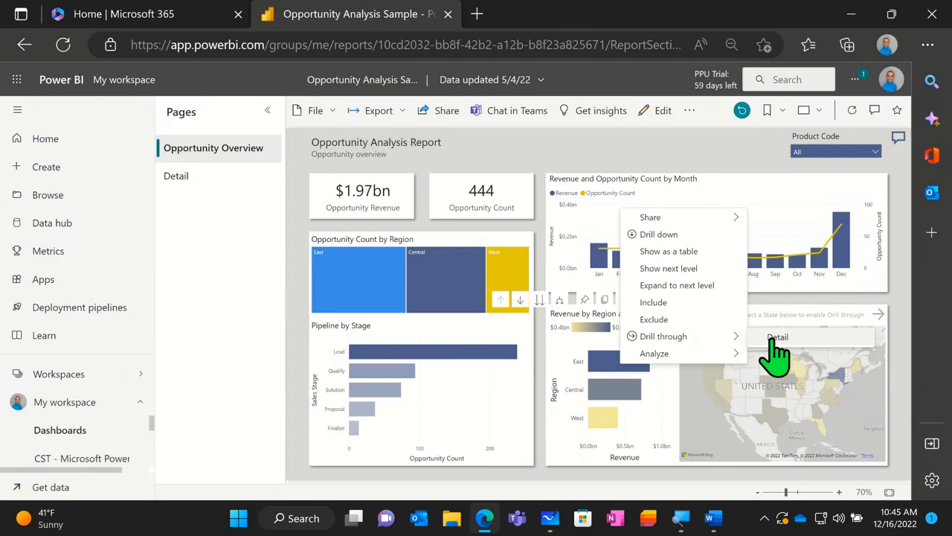
click(776, 340)
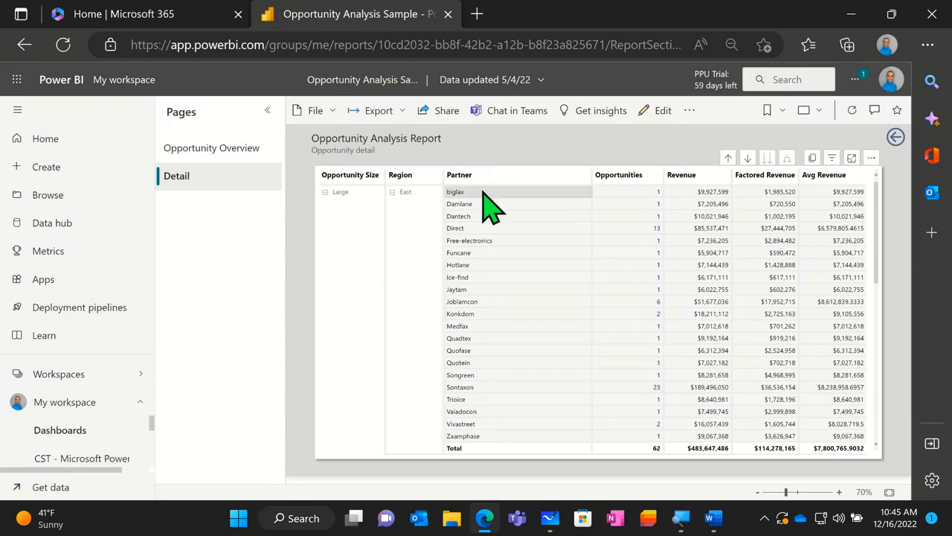
- Examine the East region's partner rows and revenue columns in the opportunity detail table
click(510, 178)
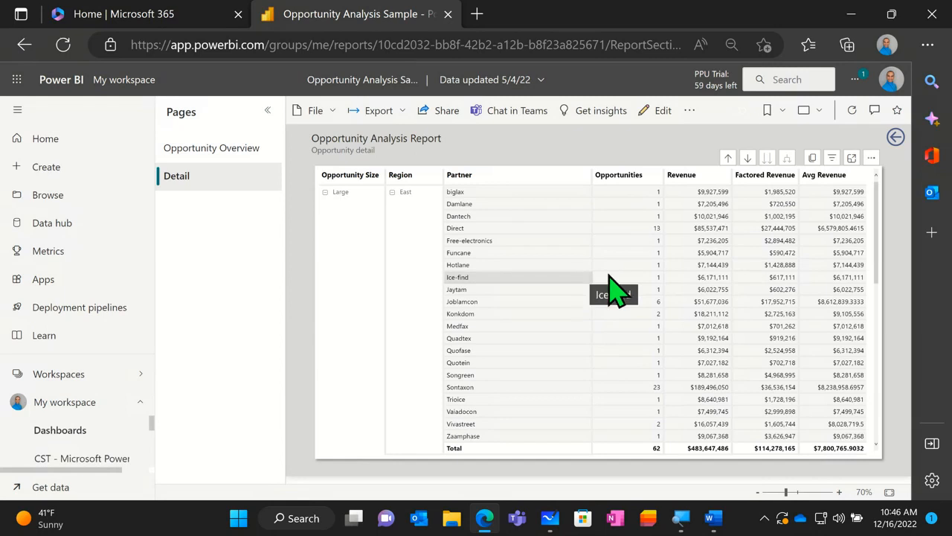
click(748, 158)
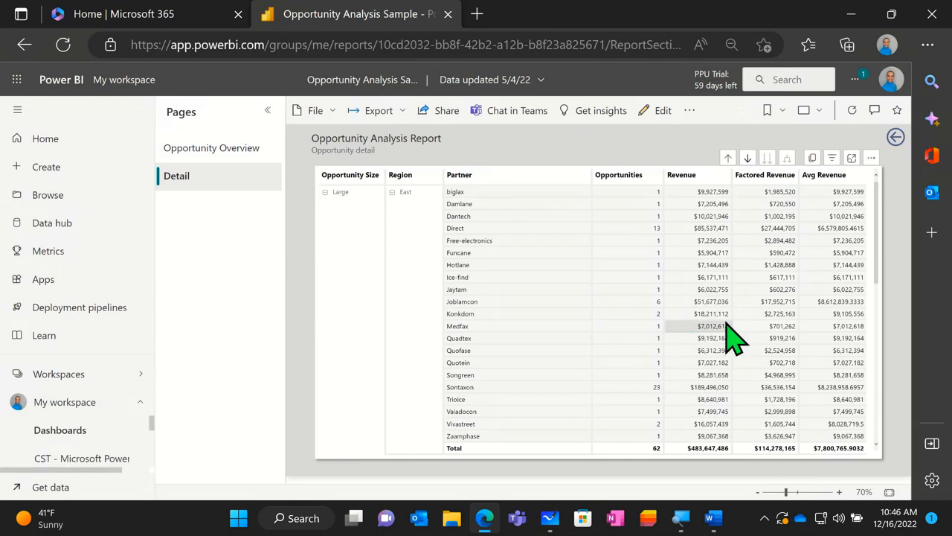
scroll(680, 361, down, 3)
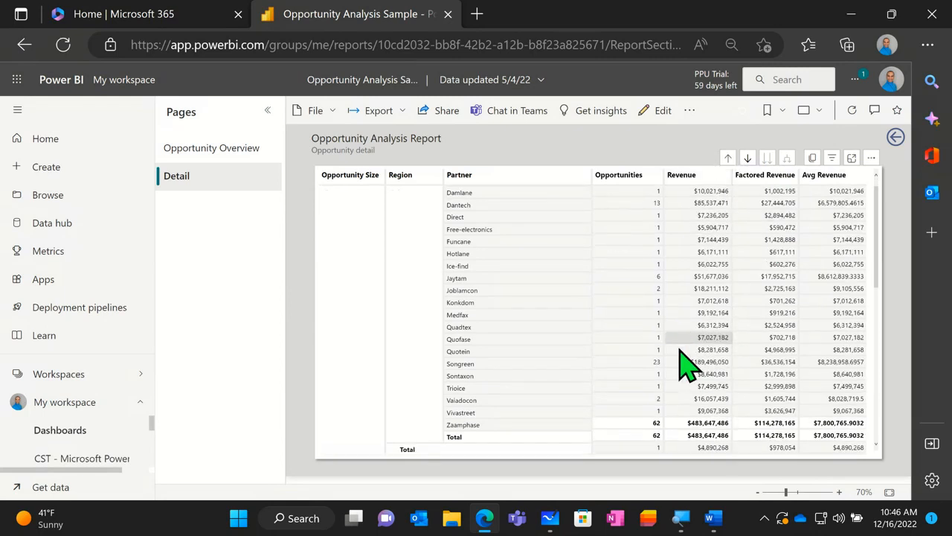
scroll(680, 361, up, 3)
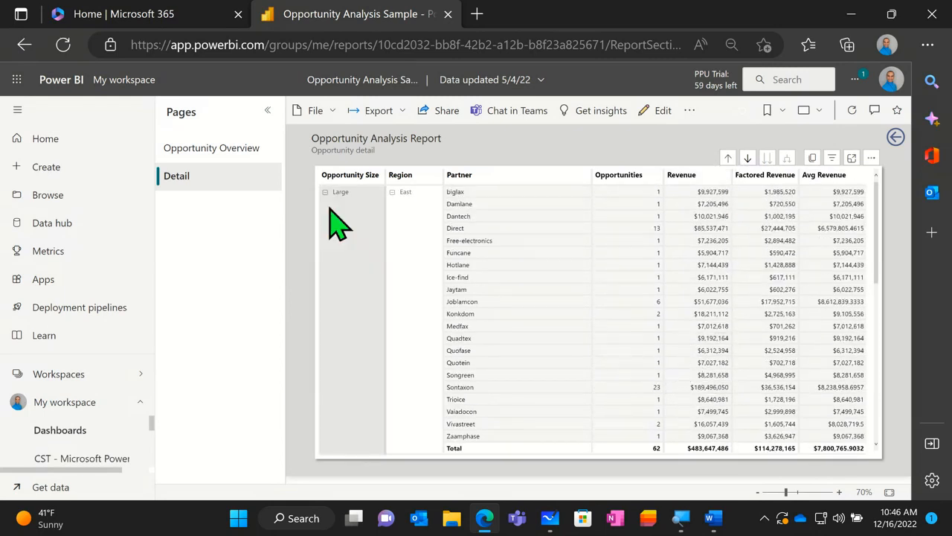
- Review the opportunity detail table and sort it by Revenue, first descending and finally ascending
scroll(416, 305, down, 6)
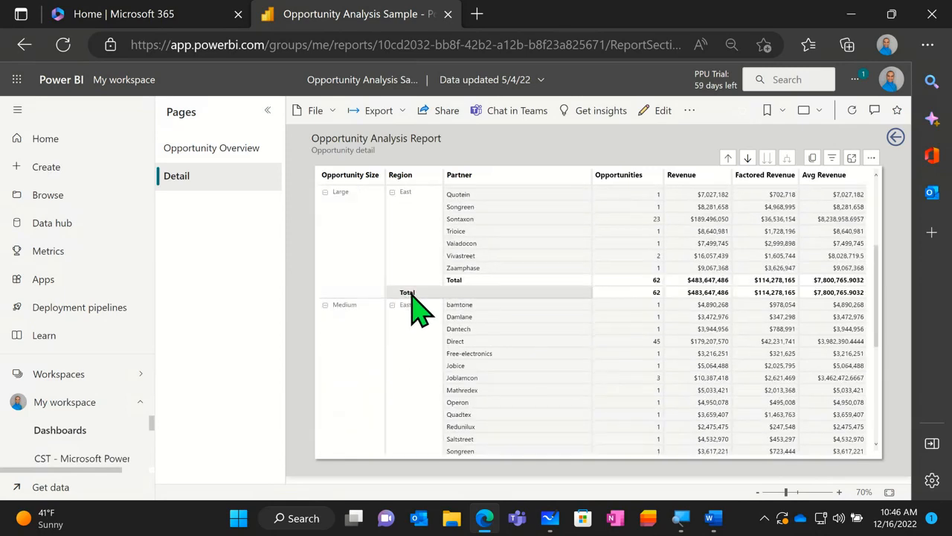
scroll(443, 324, up, 6)
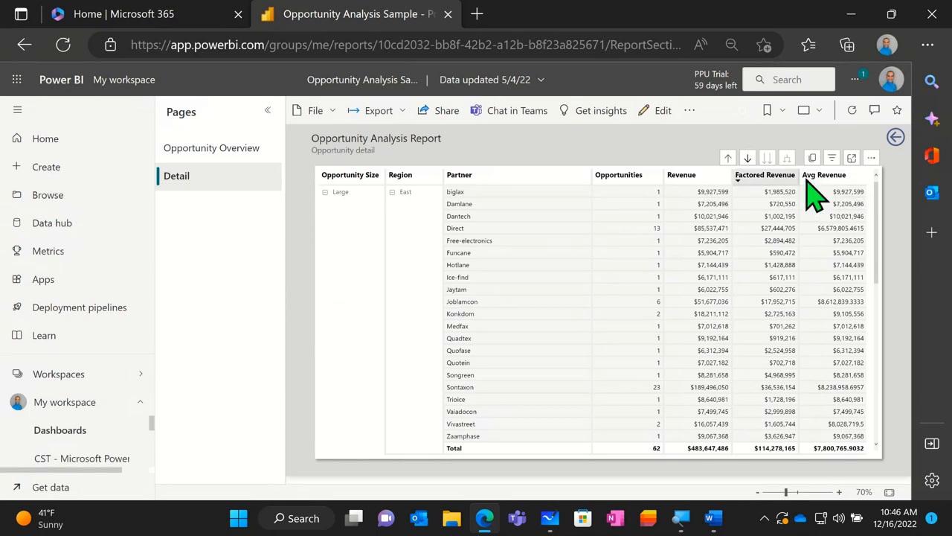
click(674, 179)
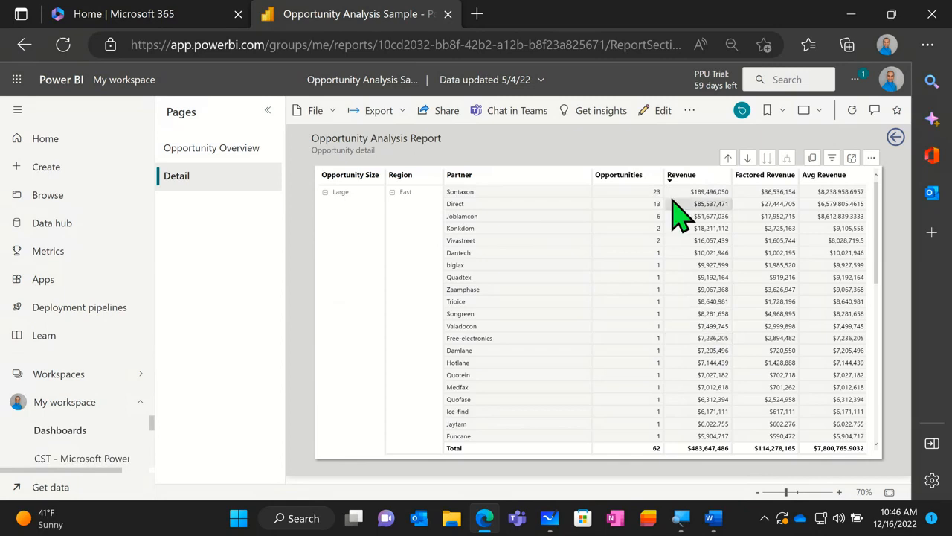
click(674, 181)
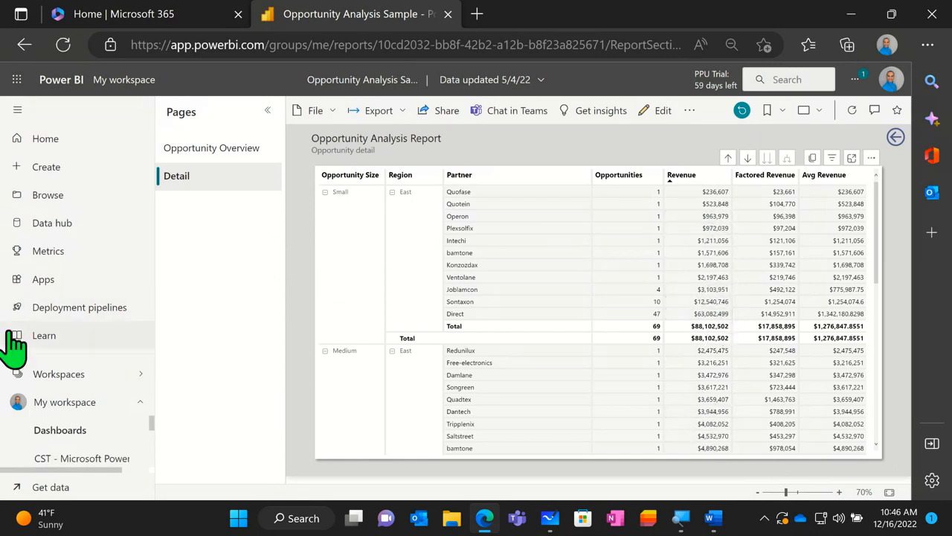
- Return to the Opportunity Overview page and look over the sharing options for the Revenue and Opportunity Count by Month chart
click(224, 156)
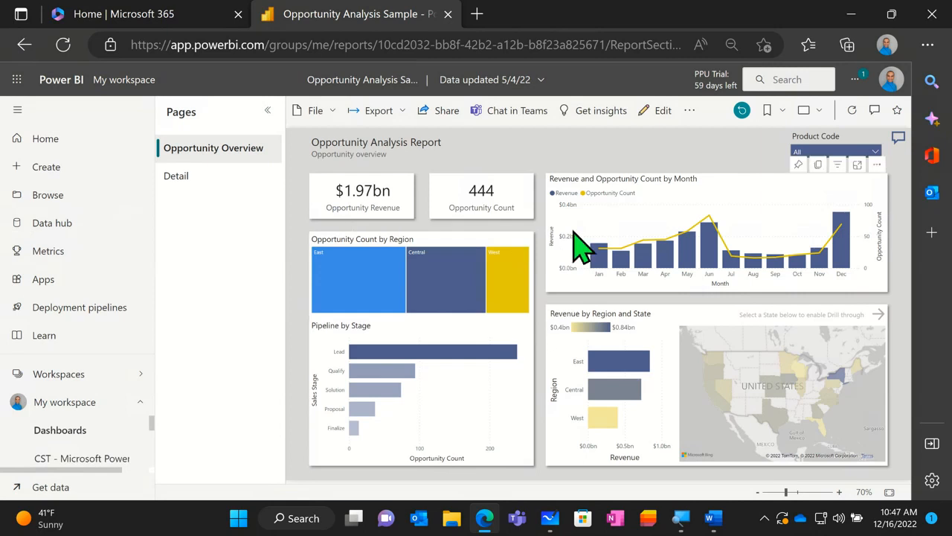
right_click(735, 191)
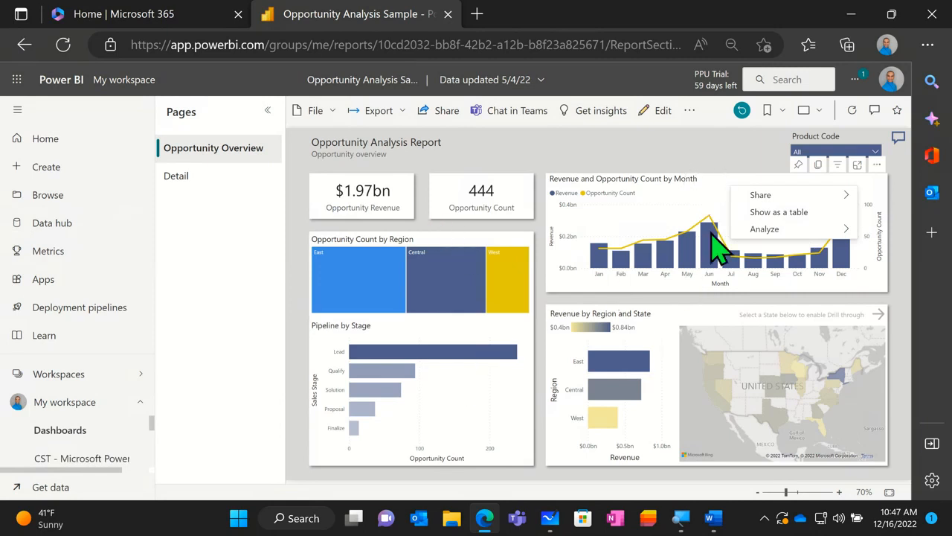
mouse_move(773, 201)
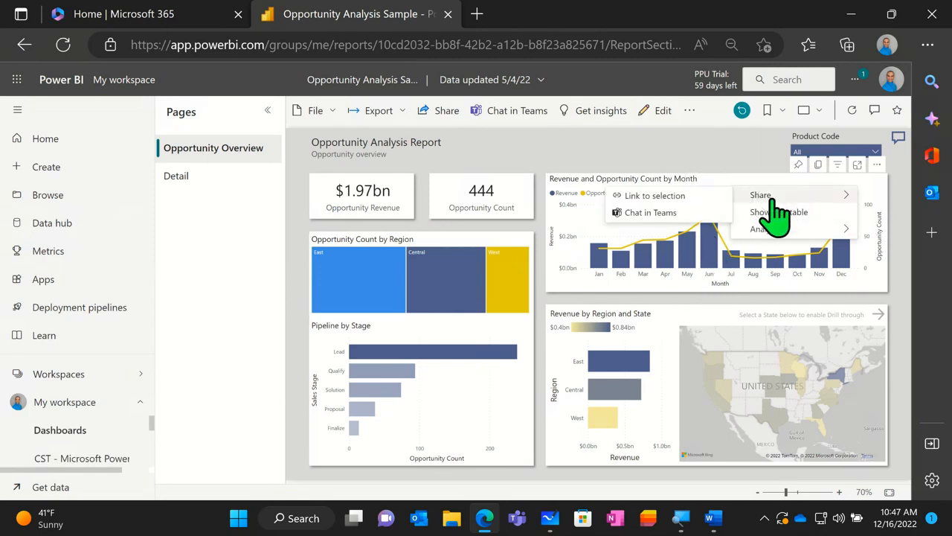
click(668, 214)
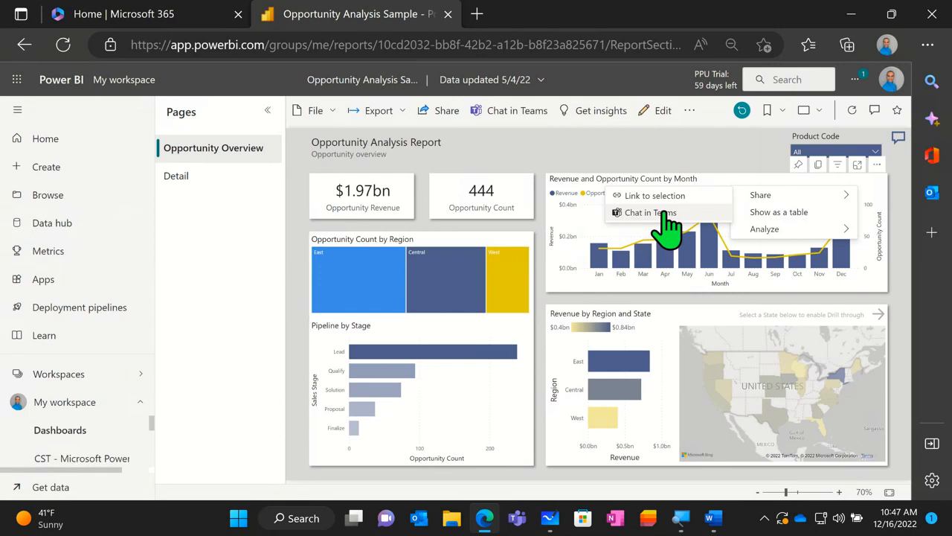
click(340, 302)
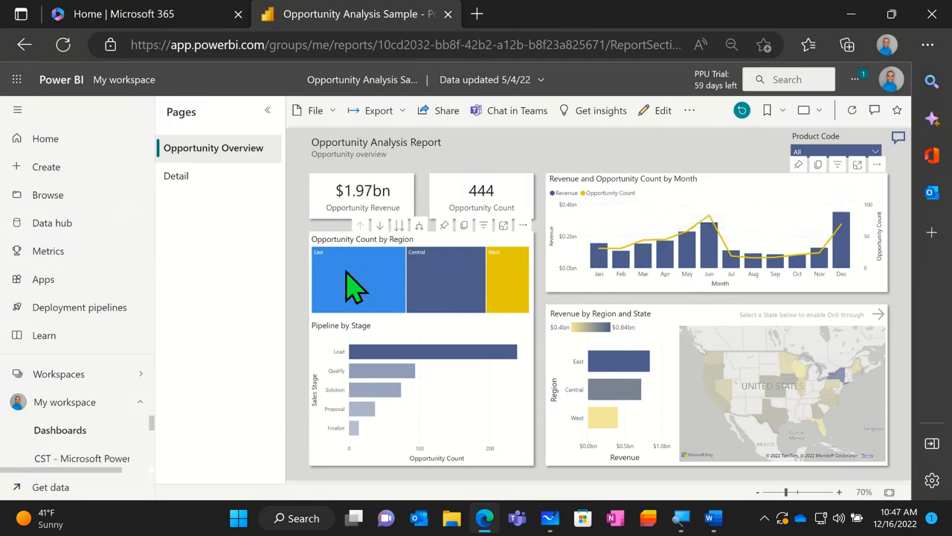
- Cross-highlight the report by the East region, and by July in the monthly chart
click(347, 273)
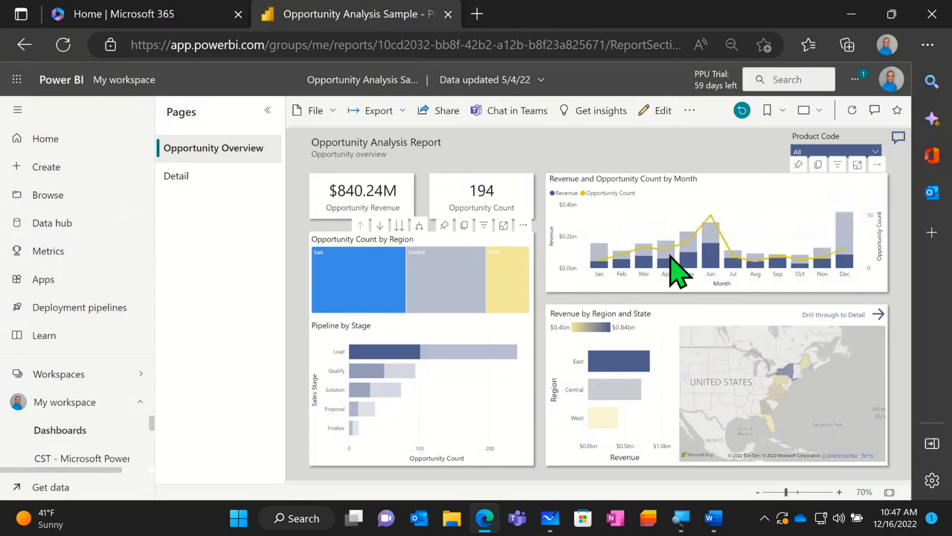
click(729, 259)
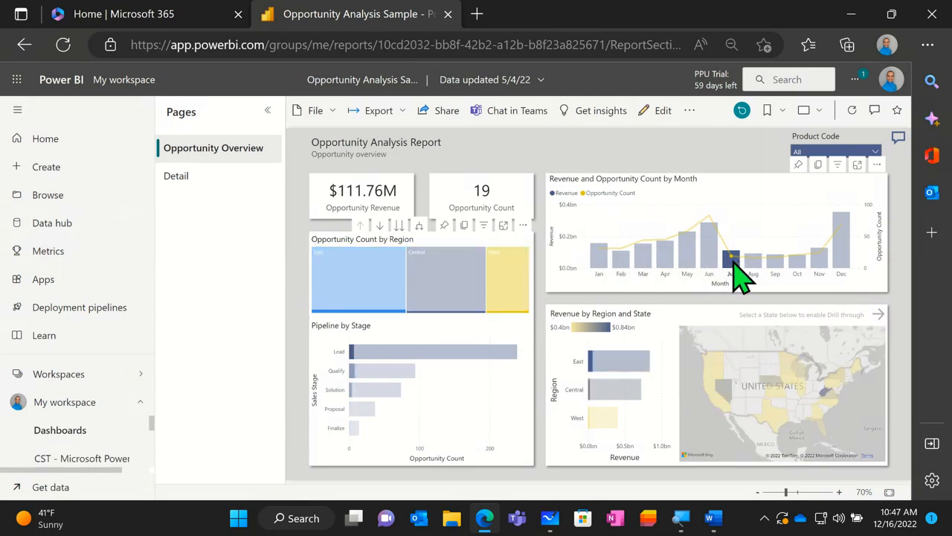
right_click(733, 260)
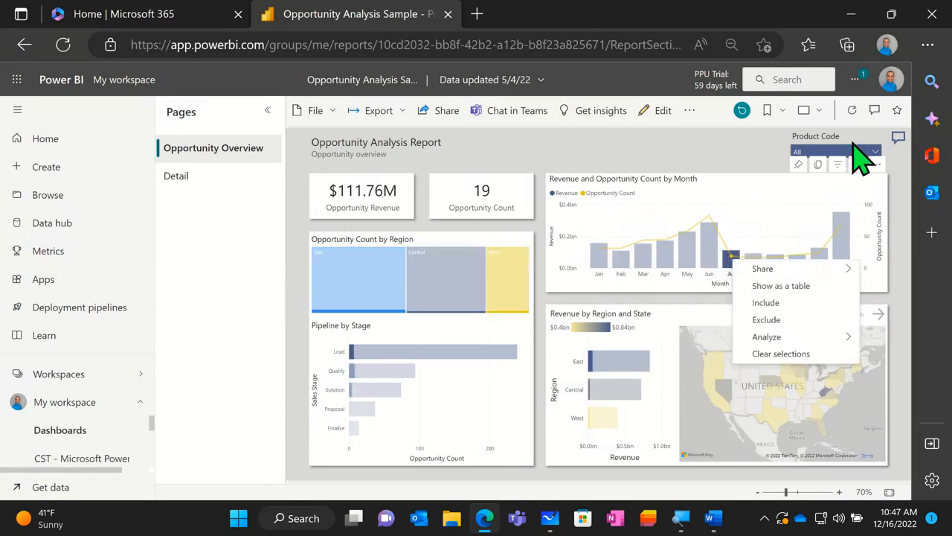
- Filter the report to the Quanti product code and clear the July highlight
click(855, 150)
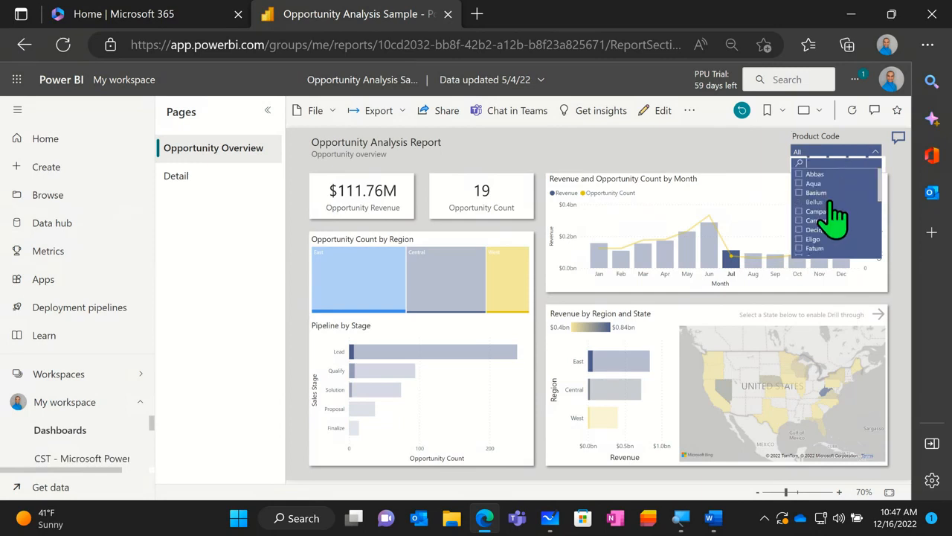
scroll(831, 210, down, 5)
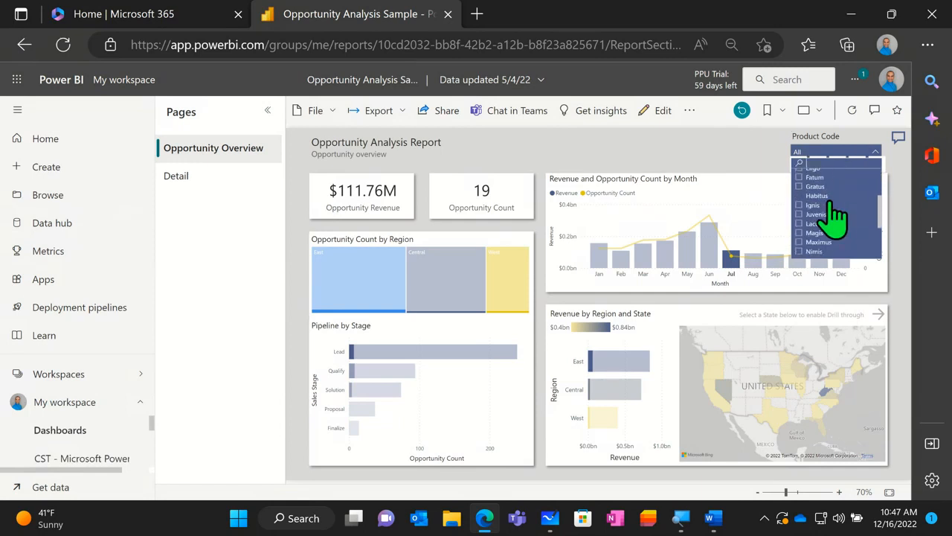
scroll(828, 223, down, 3)
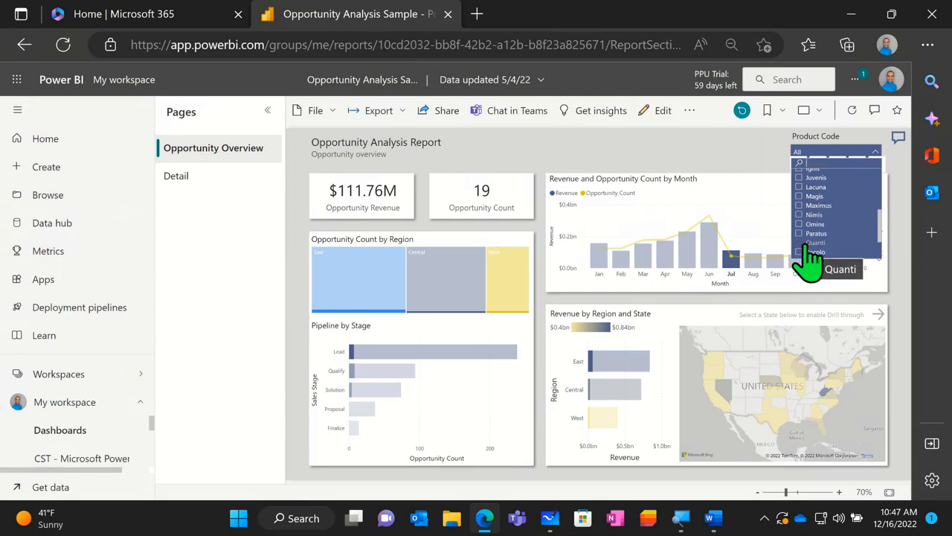
click(804, 242)
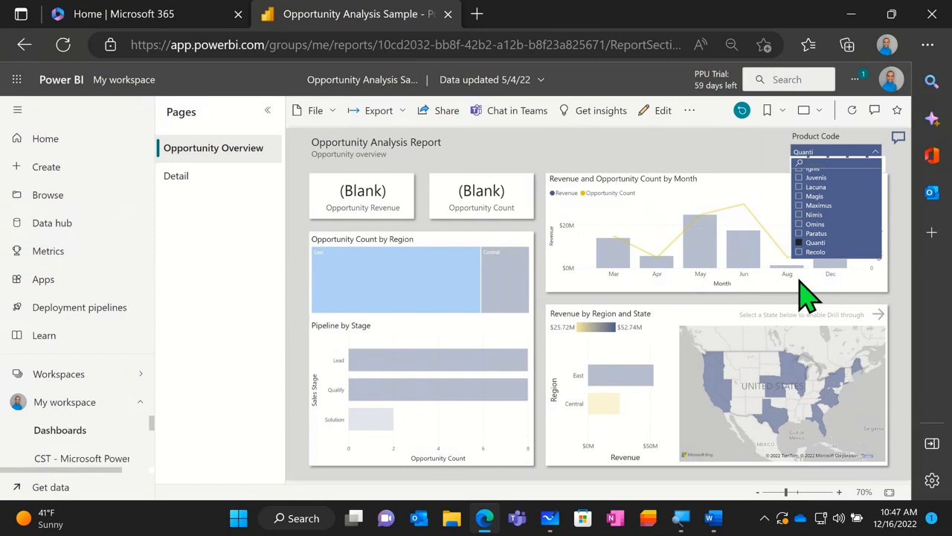
click(807, 296)
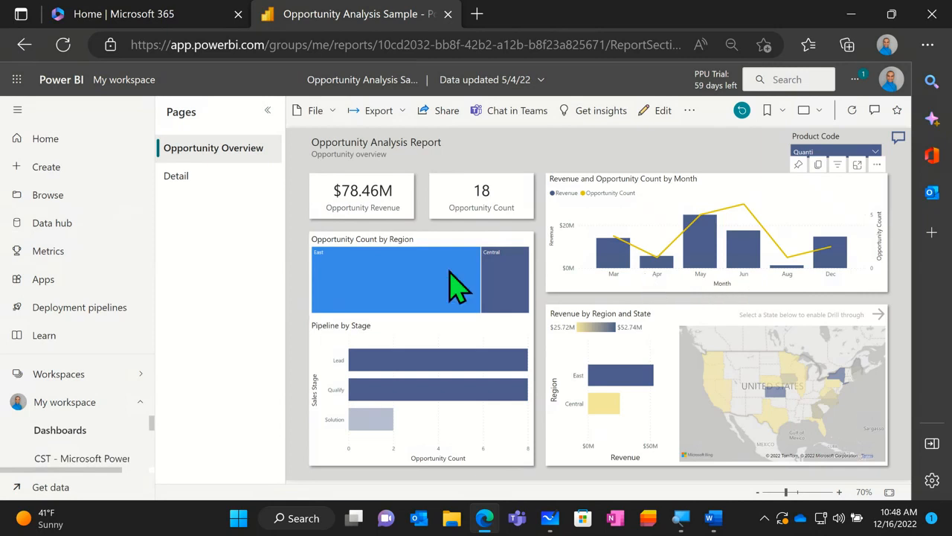
- Highlight the East region in the treemap and start sharing the monthly revenue chart as a Teams chat
click(350, 273)
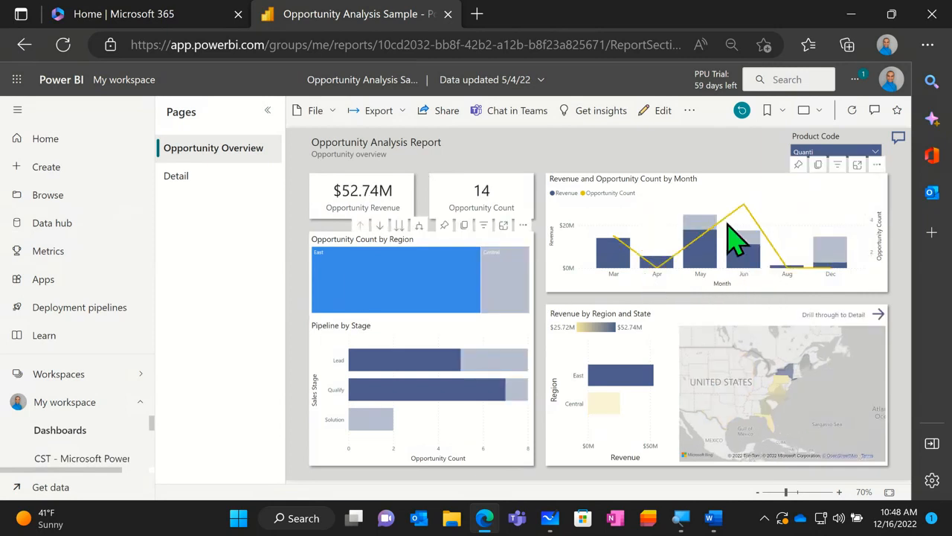
right_click(778, 199)
mouse_move(818, 208)
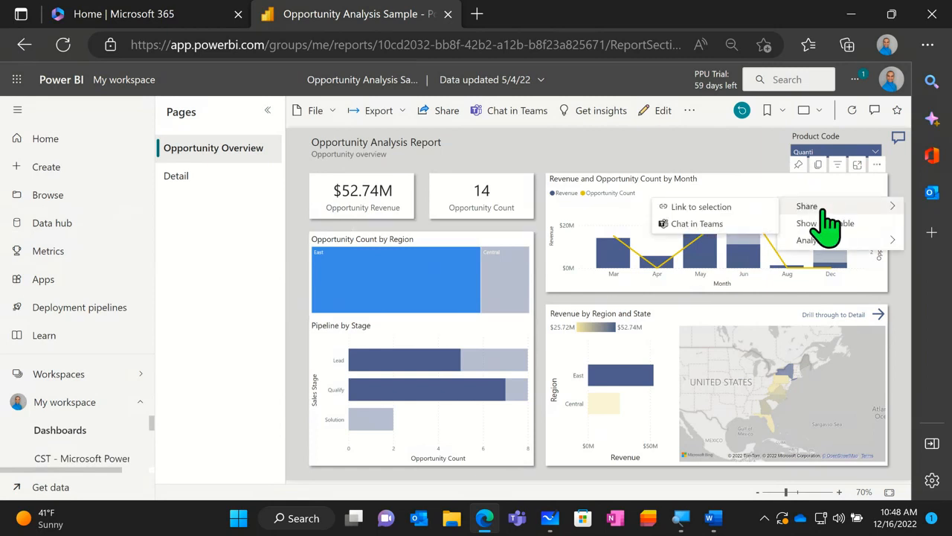
click(709, 225)
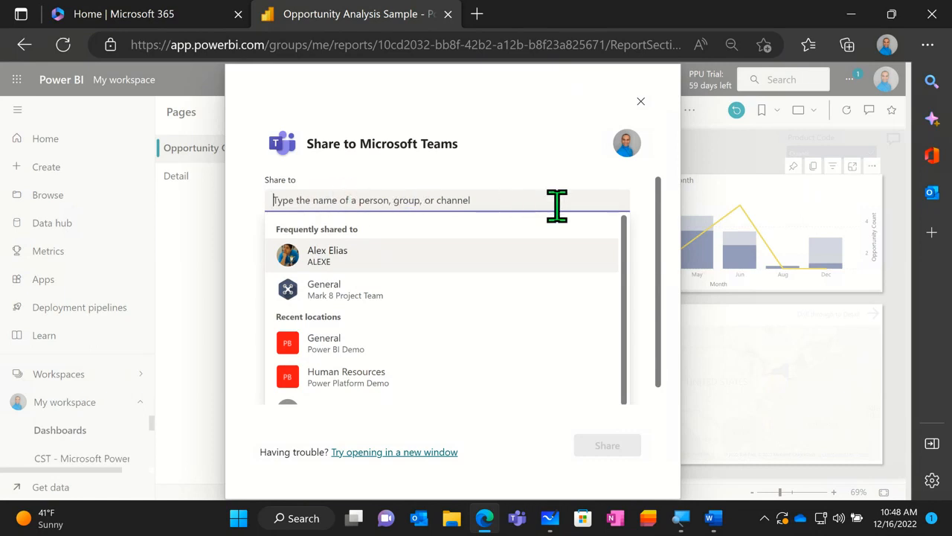
- Share the chart link with the chosen colleague, adding a greeting and the message "good job on quanti!"
text(Frank)
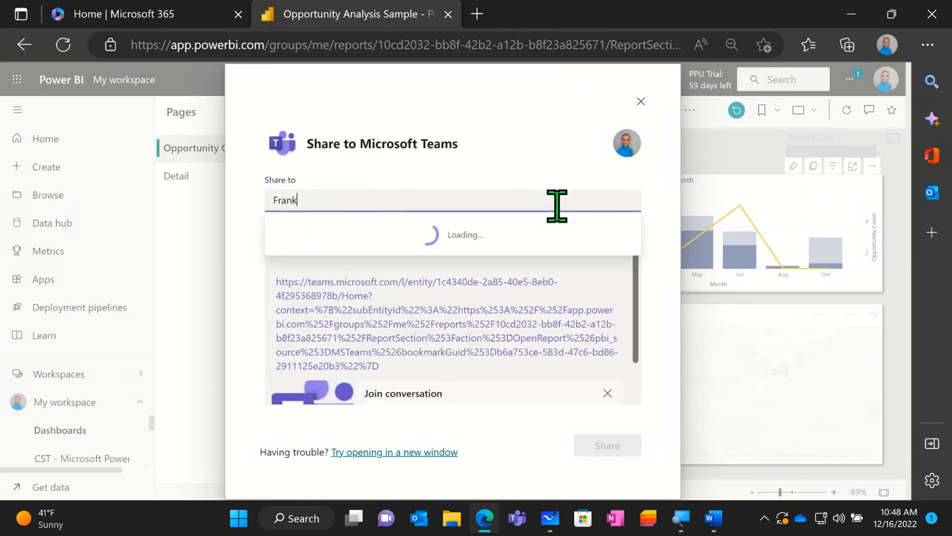
click(367, 261)
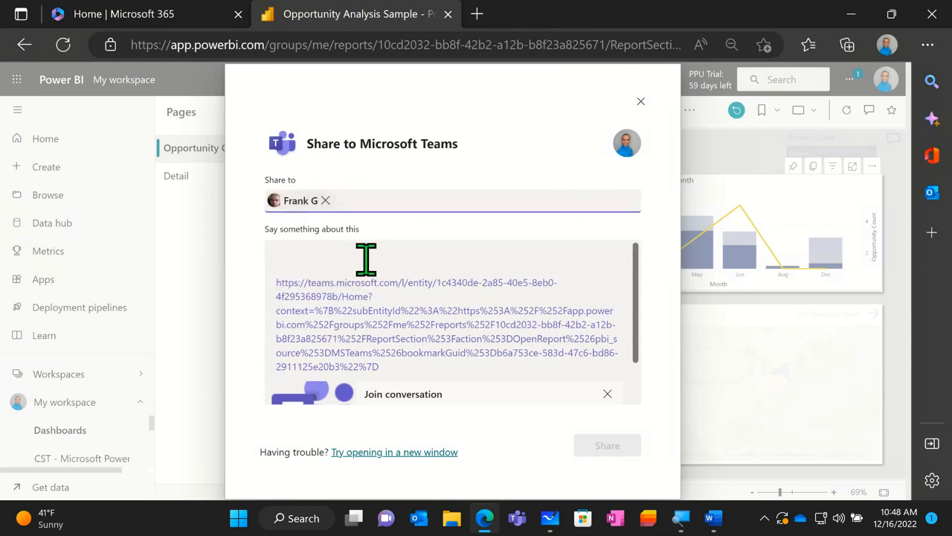
click(375, 255)
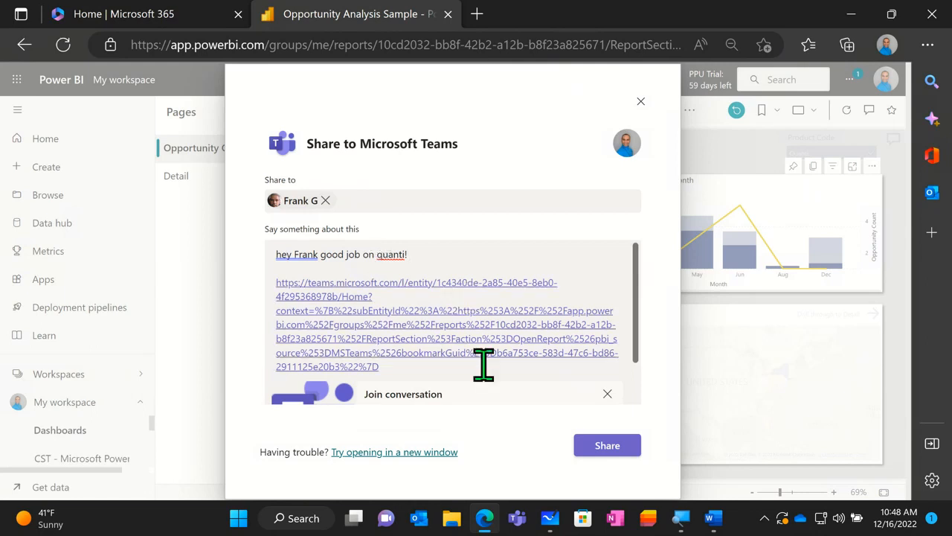
click(602, 448)
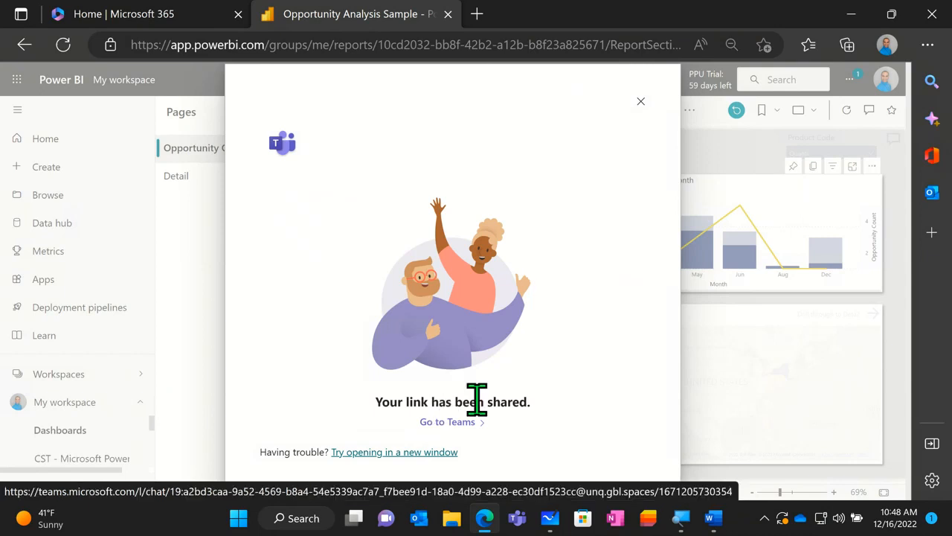
- Switch to Microsoft Teams and open the recipient's chat to view the shared report link
click(520, 522)
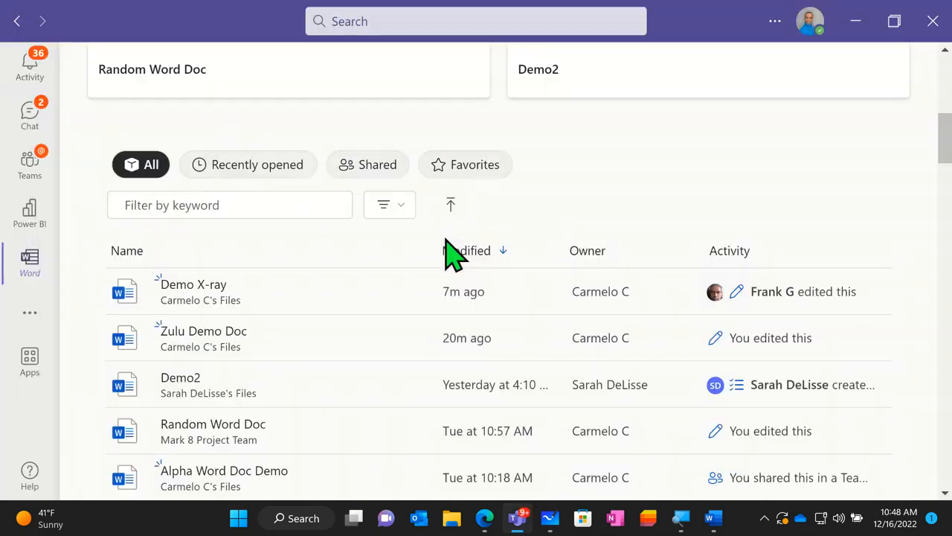
click(34, 125)
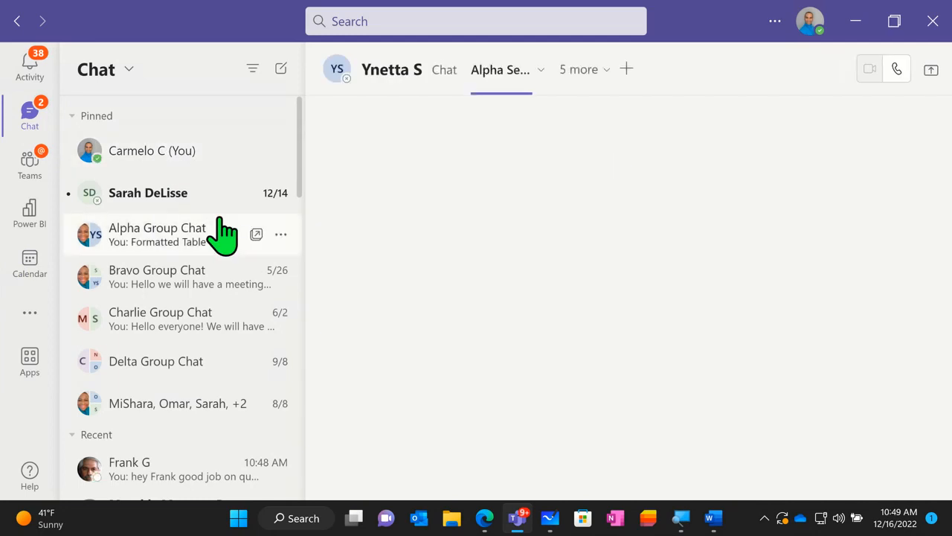
click(170, 491)
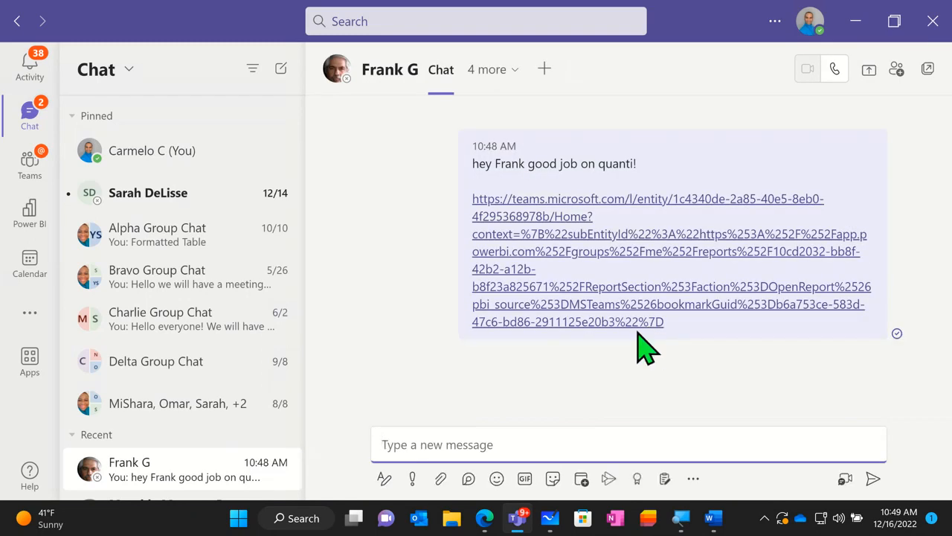
click(526, 202)
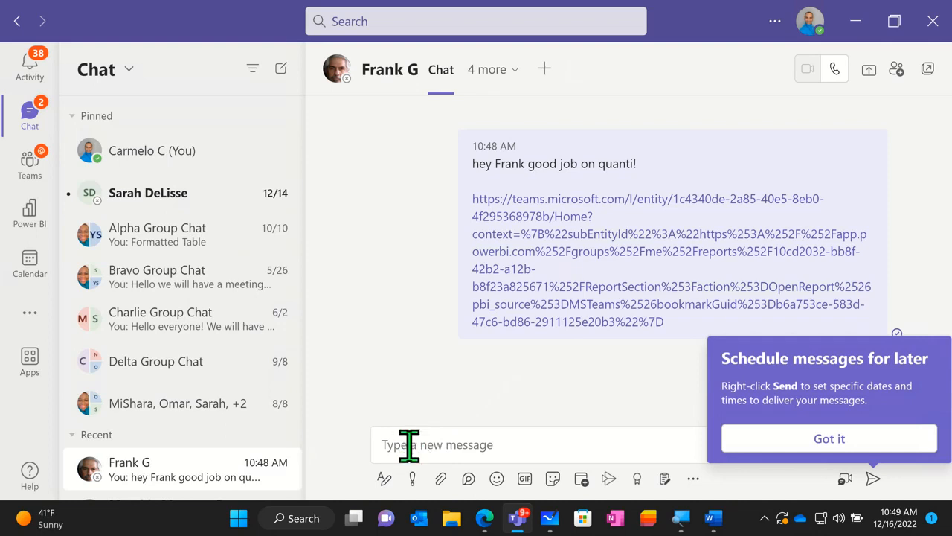
- Expand the message formatting options, dismiss the scheduled messages tip and open the Insert link form
click(383, 480)
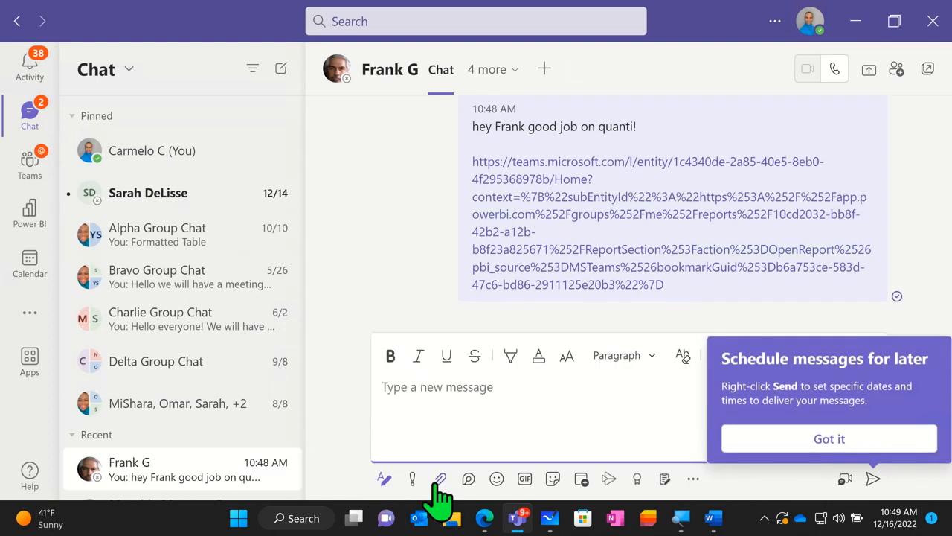
click(847, 439)
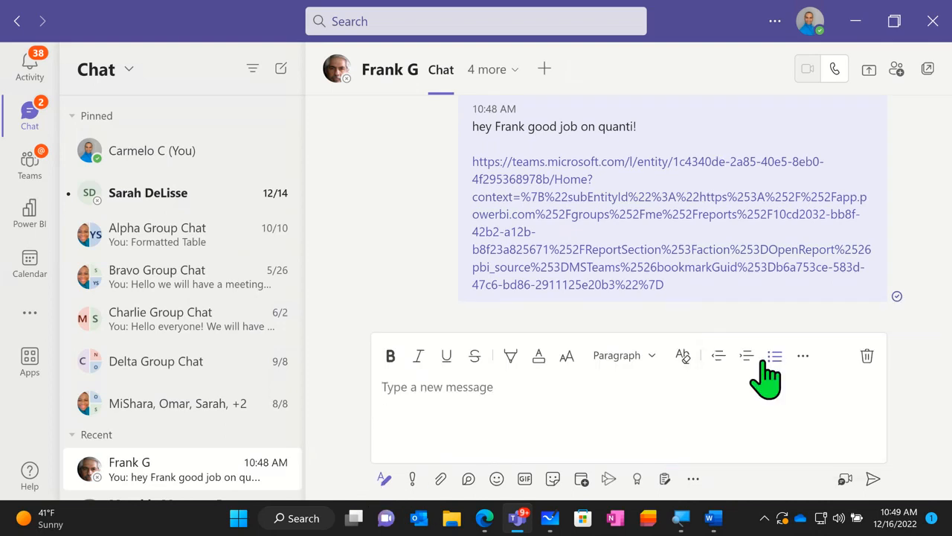
click(809, 365)
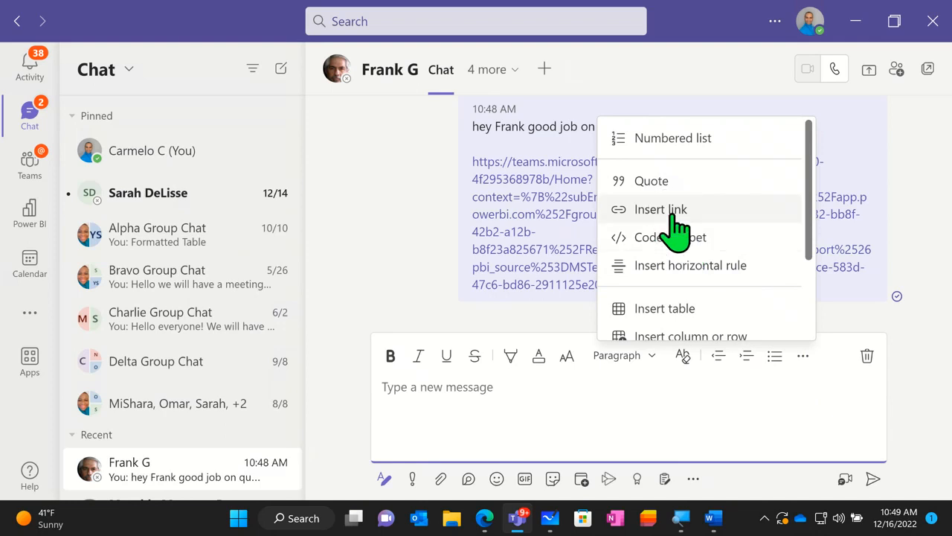
click(661, 209)
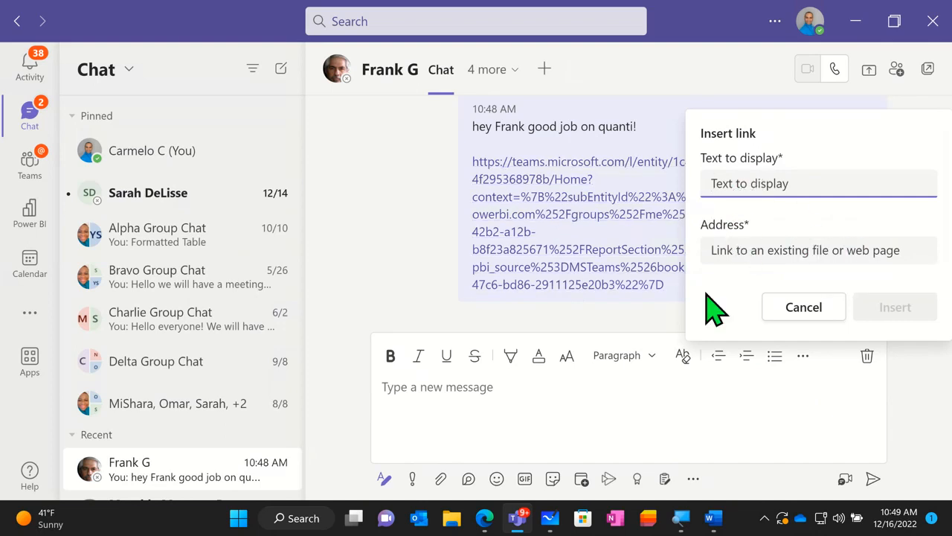
- Return to the Power BI report in Edge, reopen the Teams share form for the monthly revenue chart and copy its link
click(479, 528)
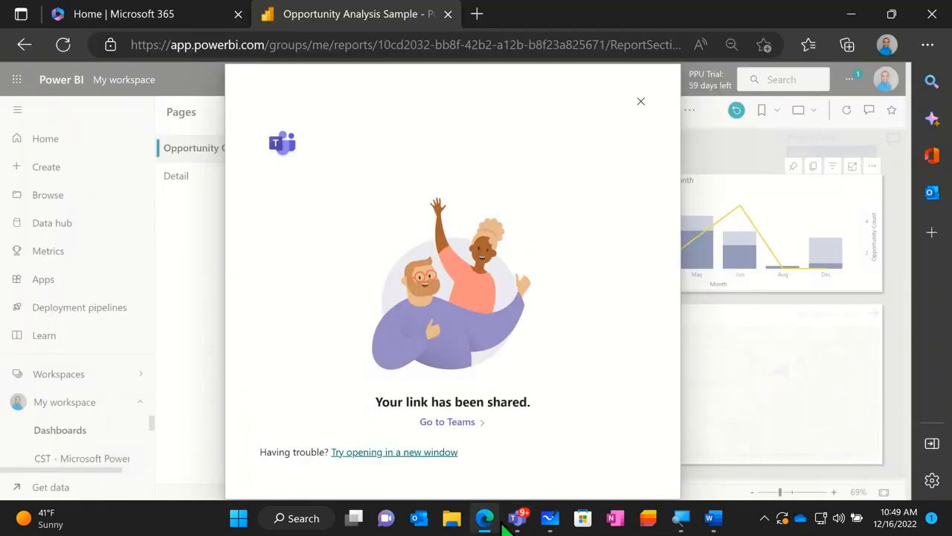
click(642, 102)
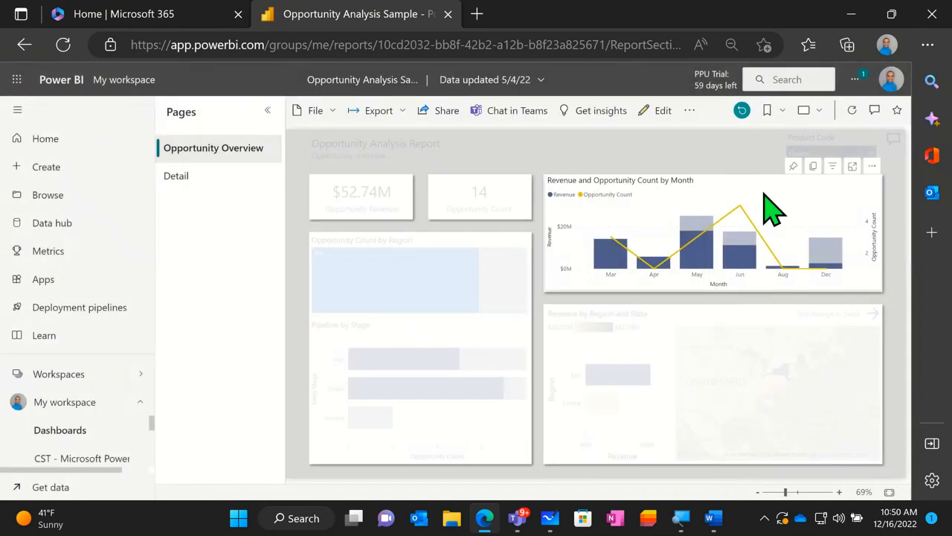
right_click(770, 212)
mouse_move(781, 210)
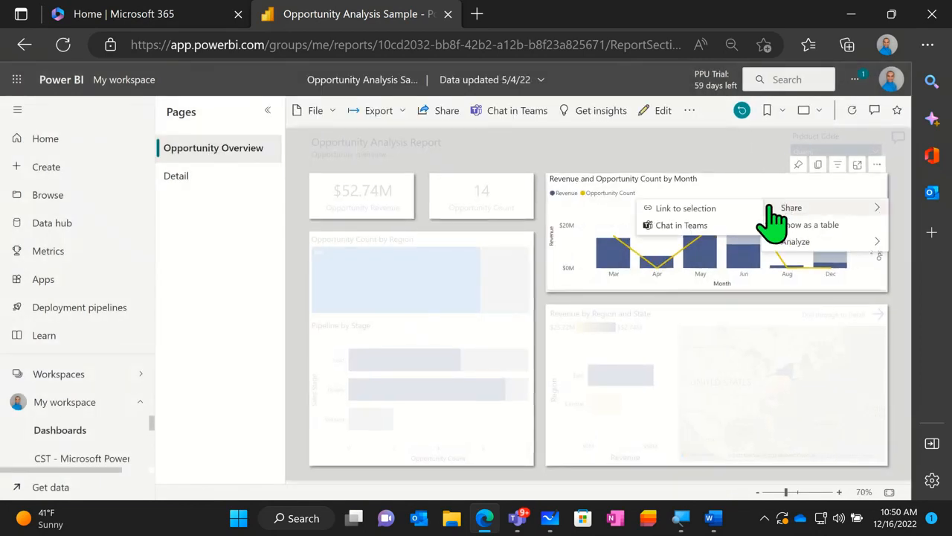
click(701, 225)
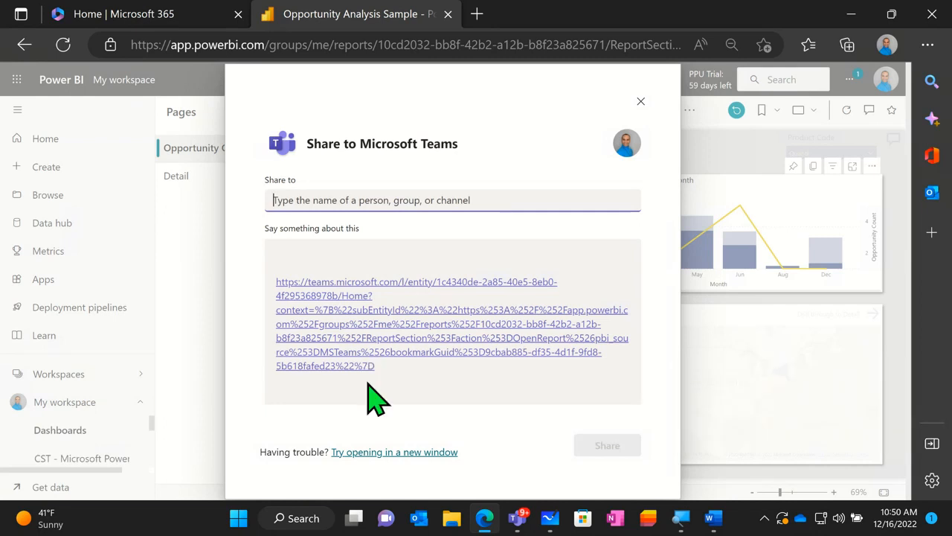
drag(386, 368, 371, 337)
right_click(376, 350)
click(408, 249)
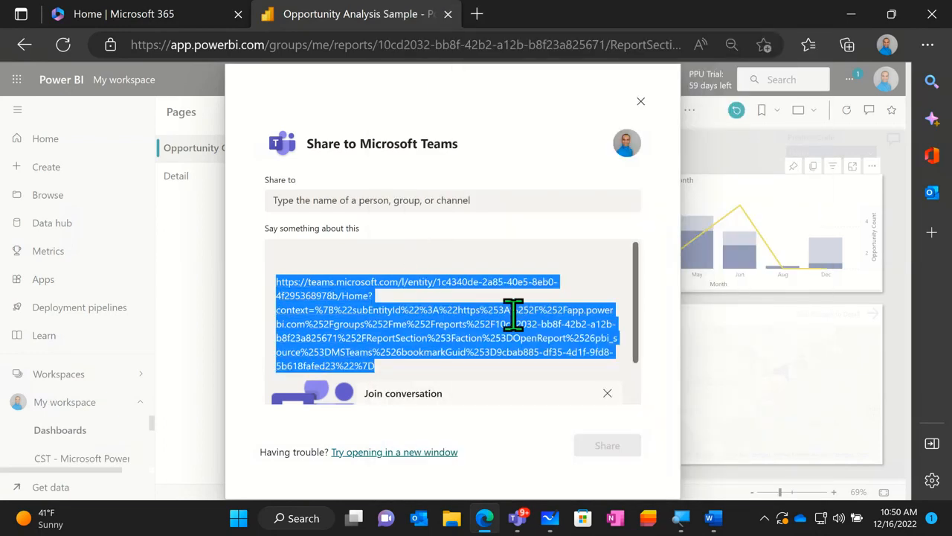
- Switch to Microsoft Teams and send the copied address in the open chat as a link displayed as "Quanti Data"
click(524, 527)
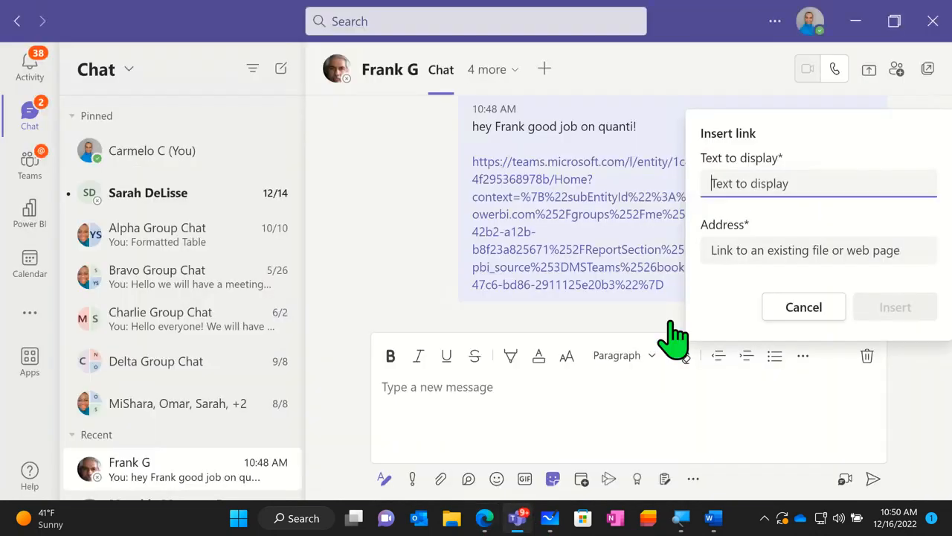
click(719, 254)
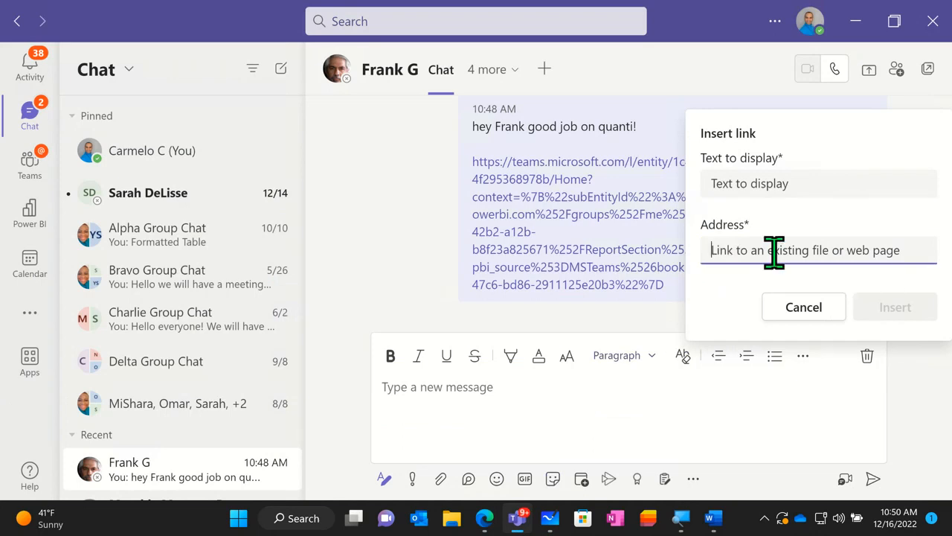
key(ctrl+v)
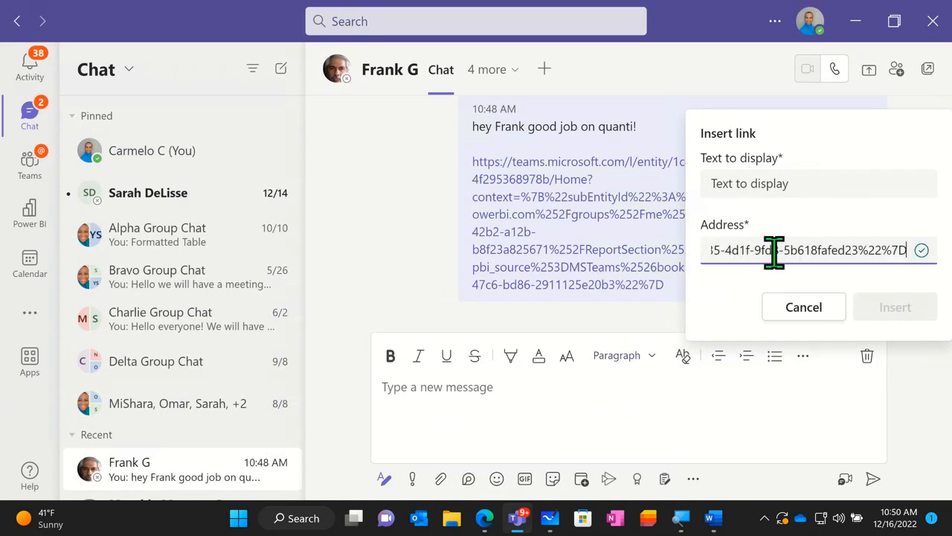
click(824, 186)
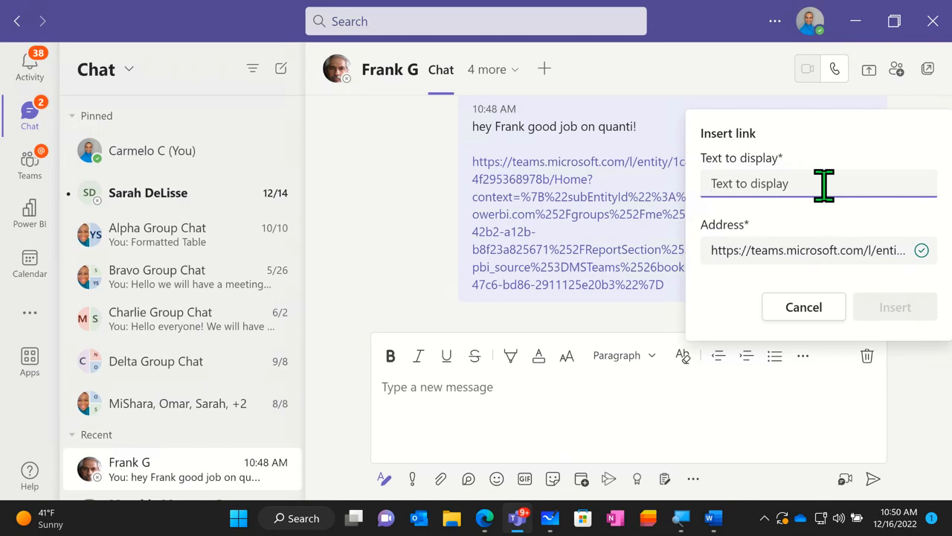
text(Quanti Data)
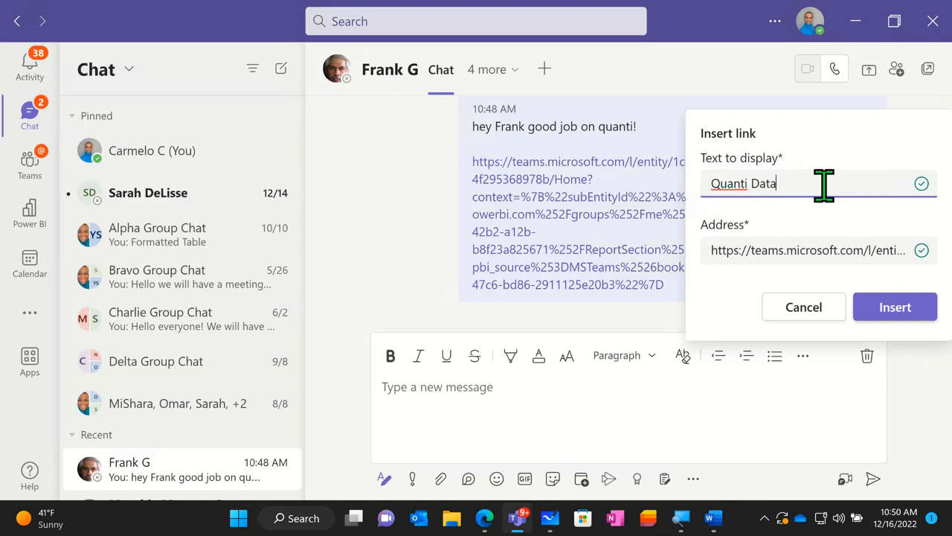
click(914, 314)
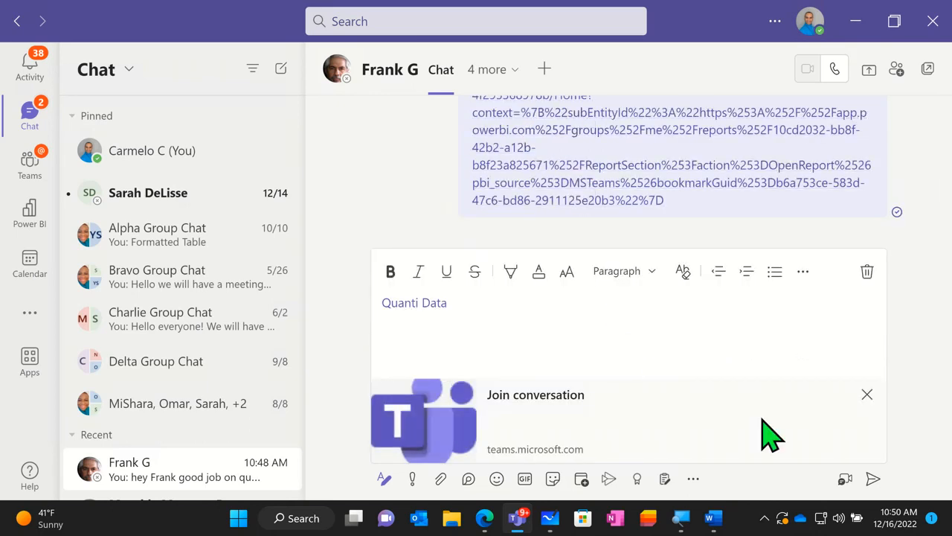
click(872, 479)
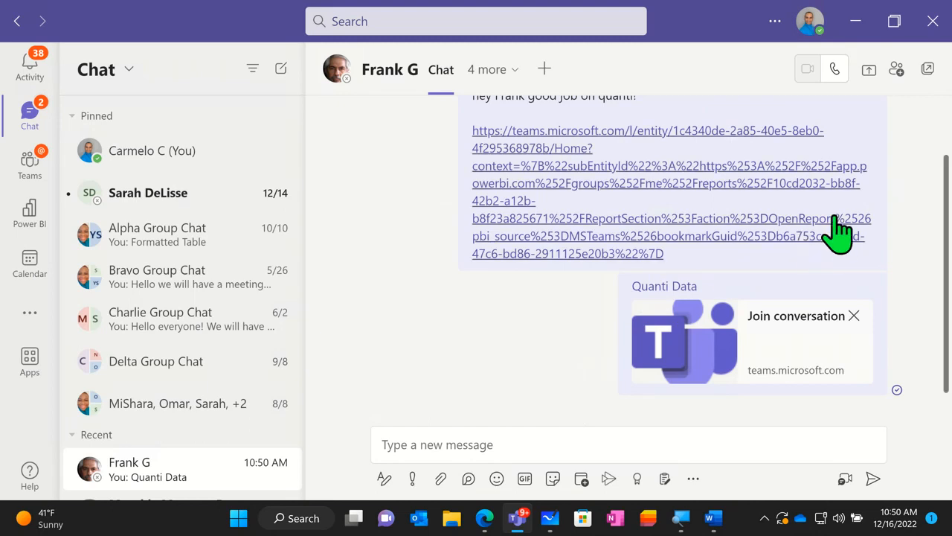
- Delete the earlier chat message containing the full report URL
scroll(841, 229, up, 1)
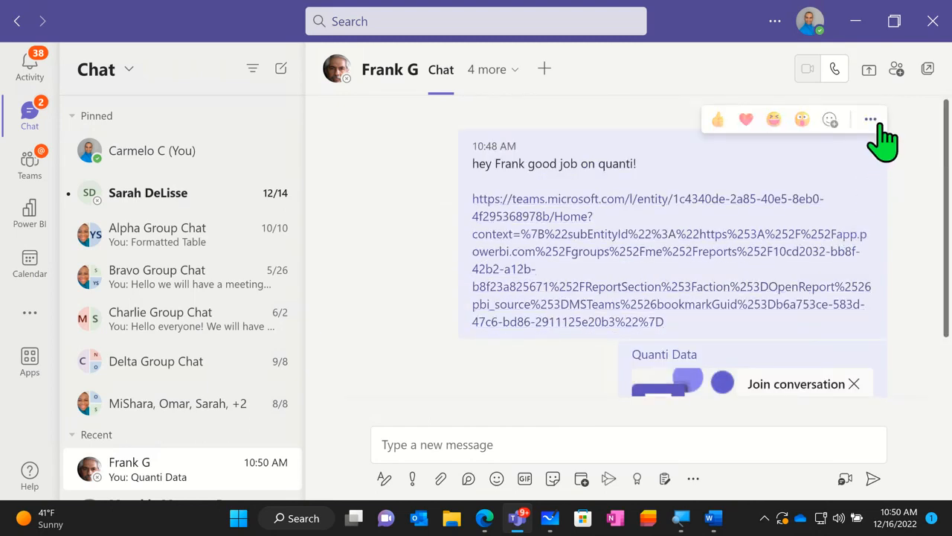
click(876, 124)
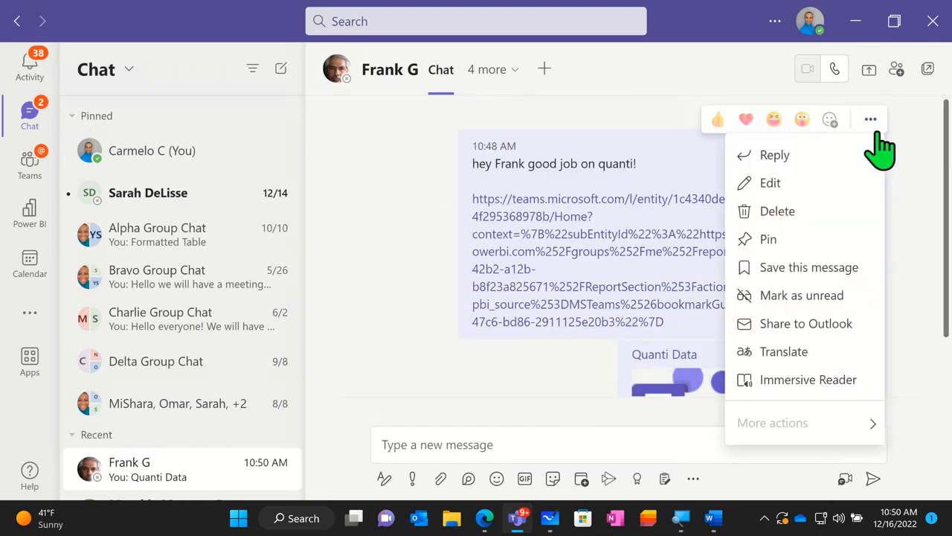
click(833, 215)
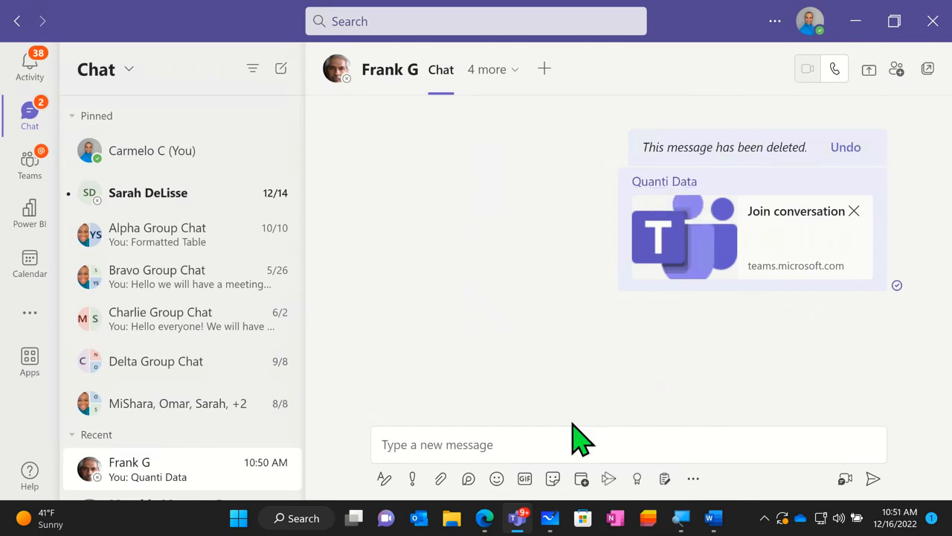
- Return to Power BI, dismiss the Teams share form and open My workspace to browse its content list
click(484, 519)
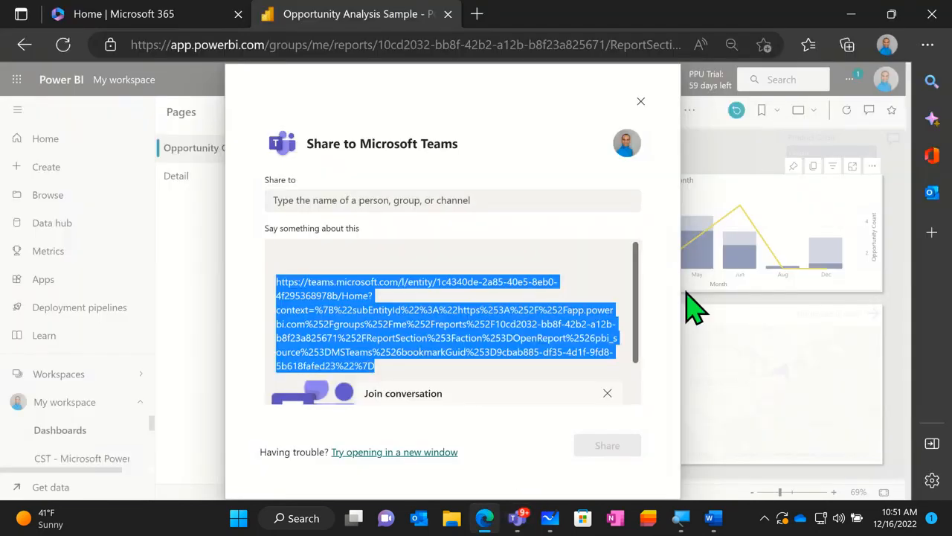
click(641, 102)
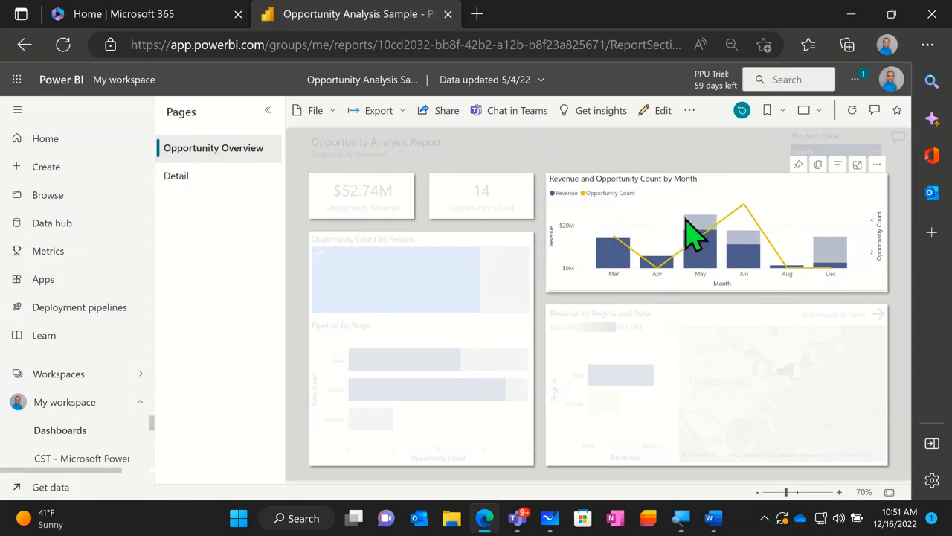
mouse_move(706, 246)
click(75, 373)
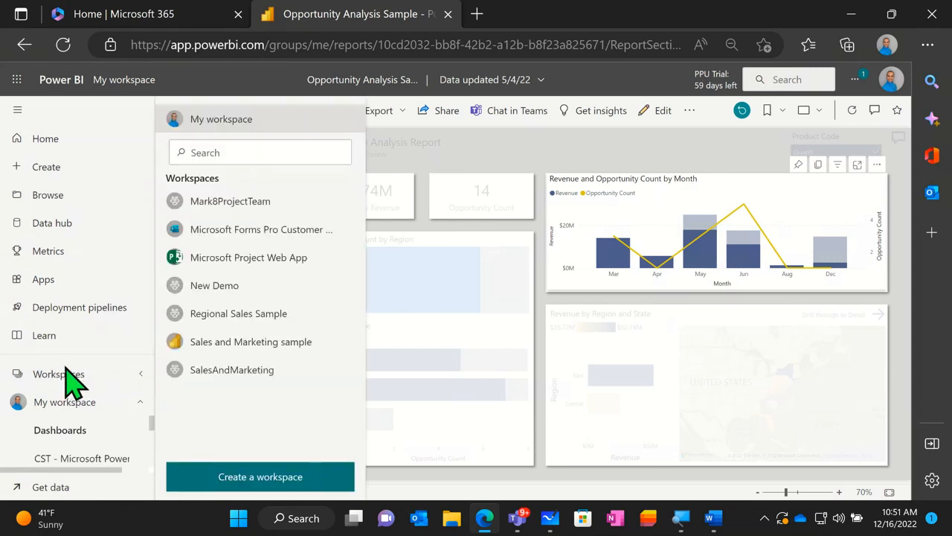
click(62, 406)
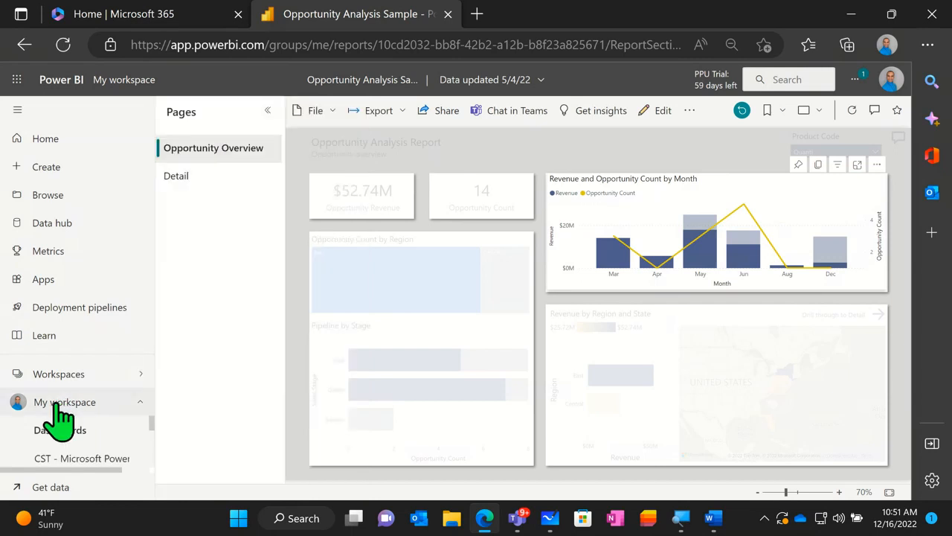
click(58, 405)
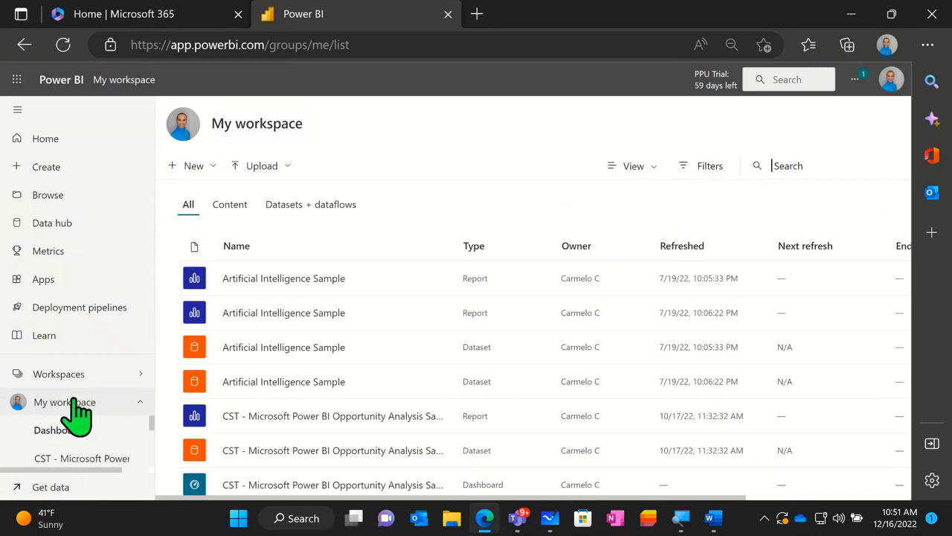
scroll(383, 297, down, 3)
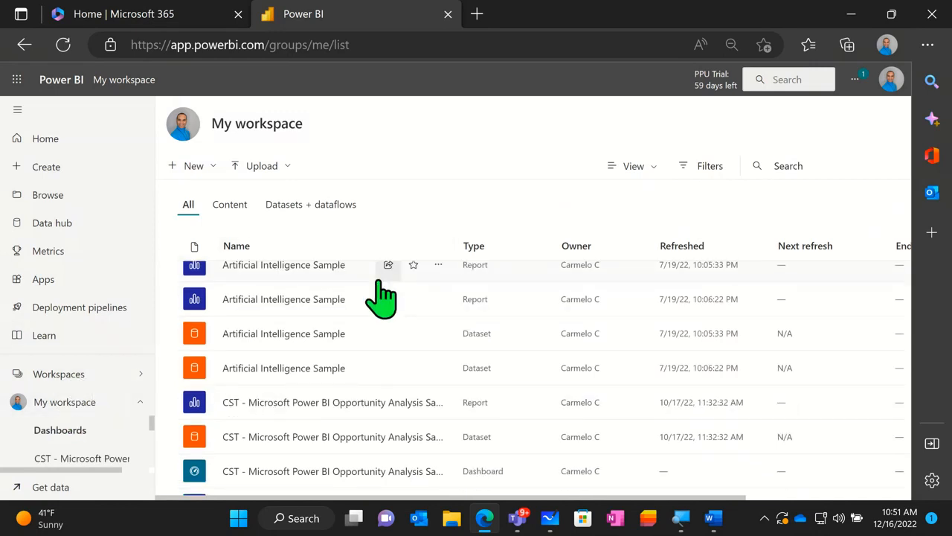
scroll(374, 305, down, 2)
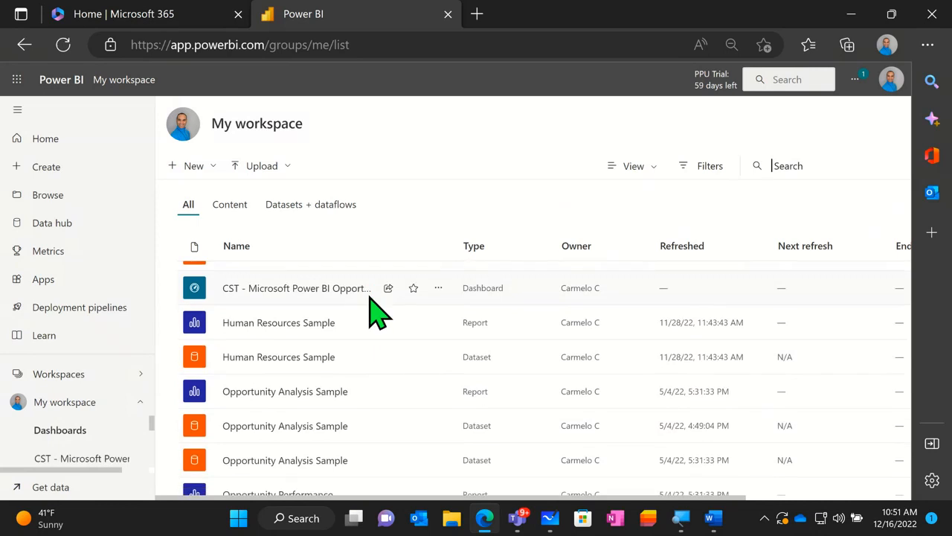
scroll(376, 309, up, 5)
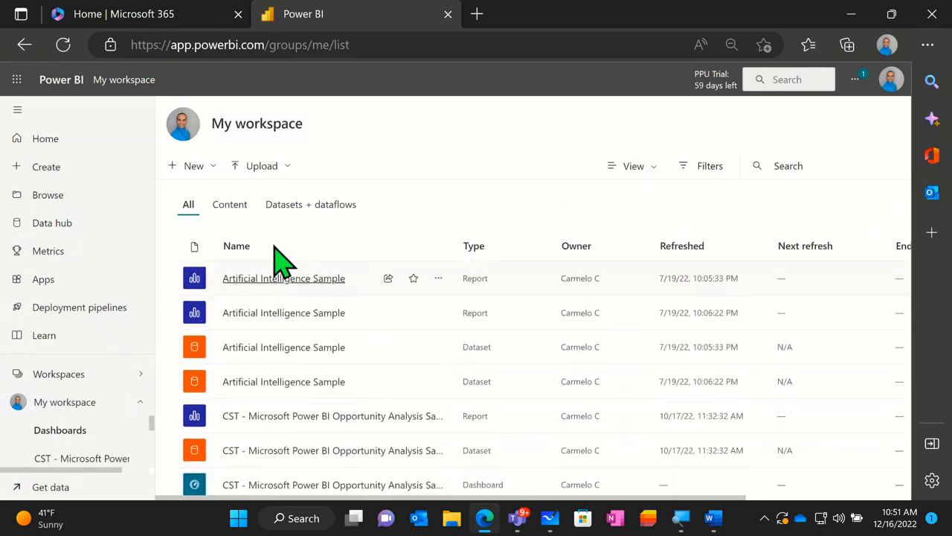
- Create a new blank report from the published Opportunity Analysis Sample dataset in My Workspace
click(188, 170)
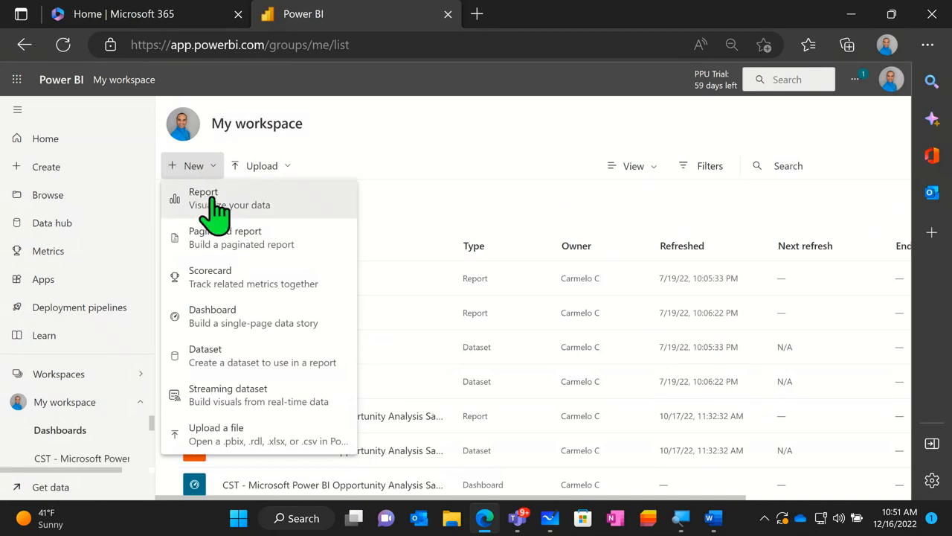
click(207, 208)
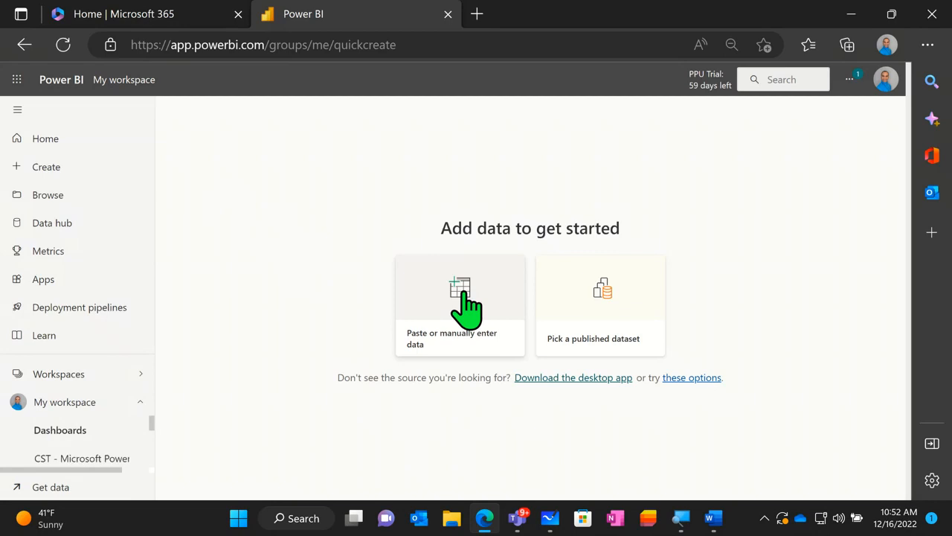
click(617, 329)
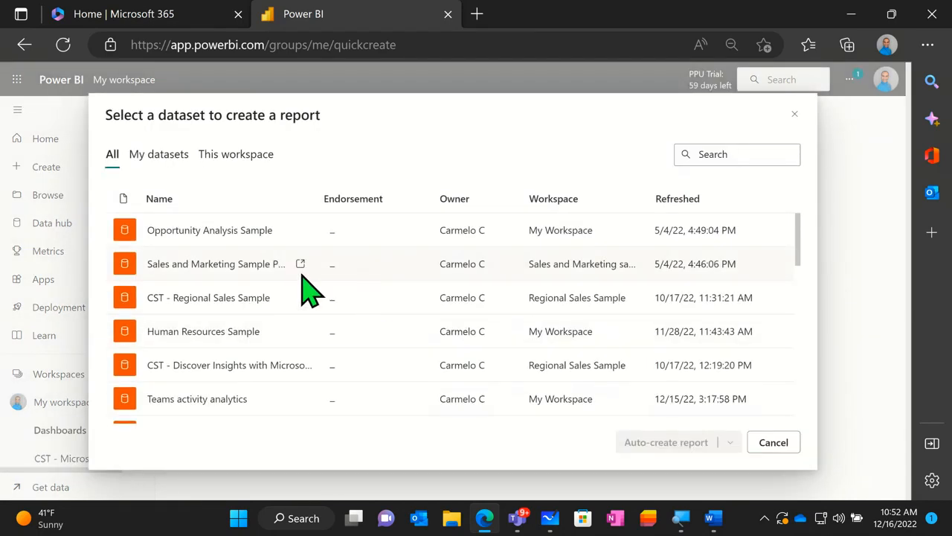
click(223, 232)
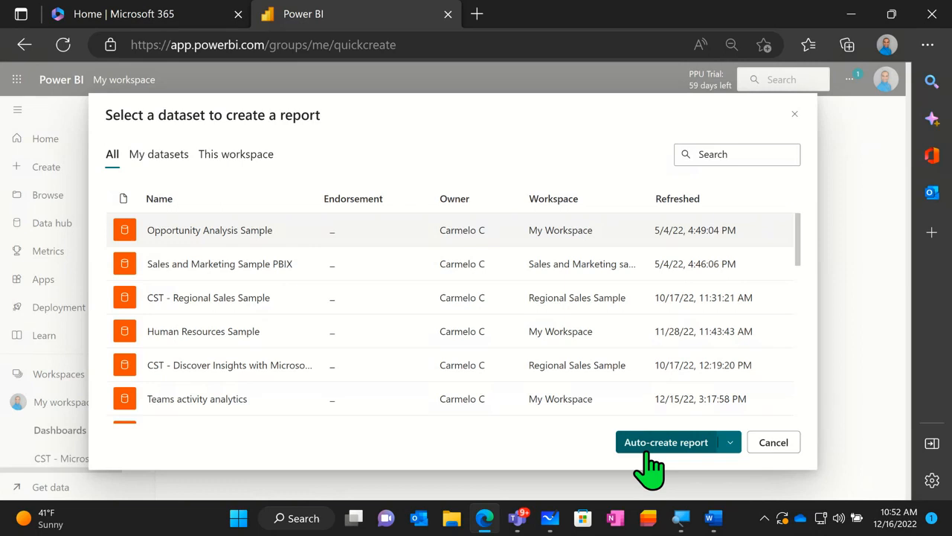
click(735, 445)
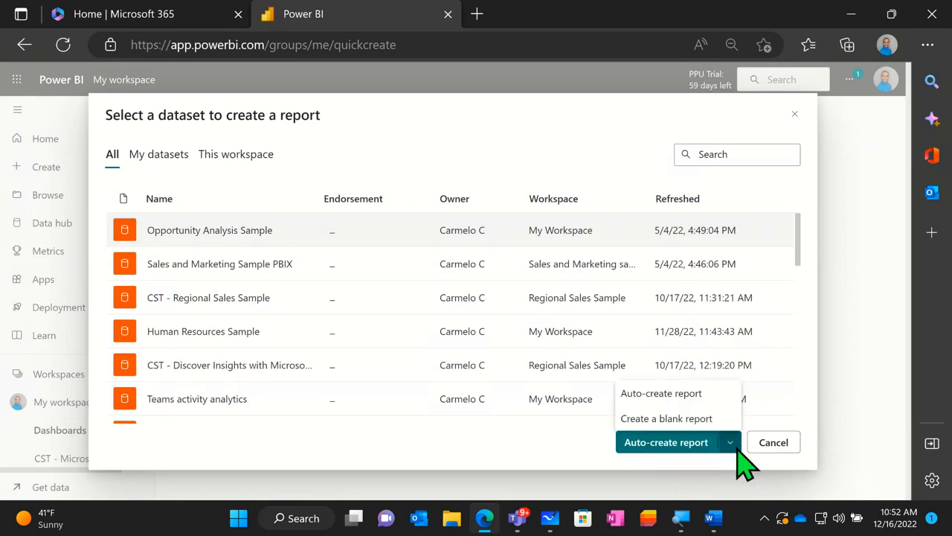
click(662, 419)
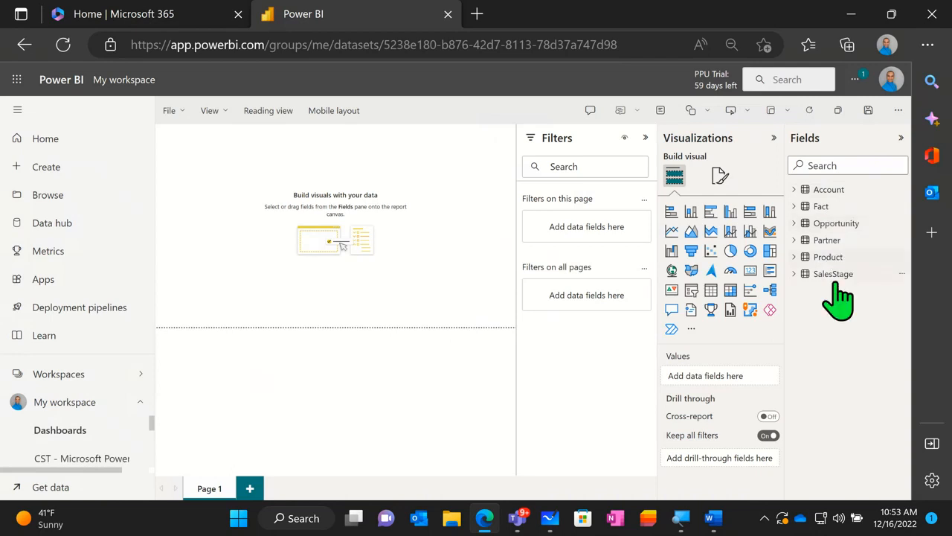
- Search the fields for "Revenu", then add Revenue as a column chart in the page's upper-left corner and make it taller
click(844, 166)
text(Revenu)
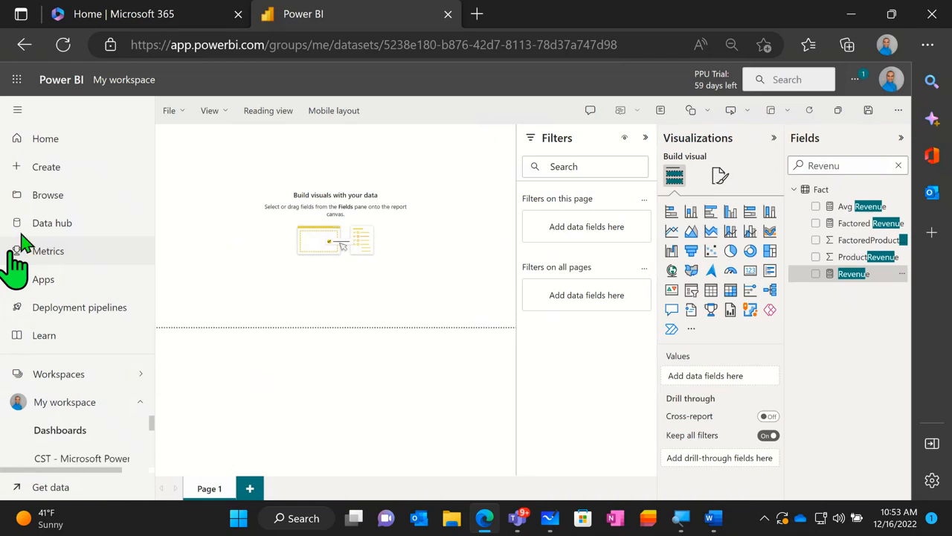
drag(872, 277, 294, 192)
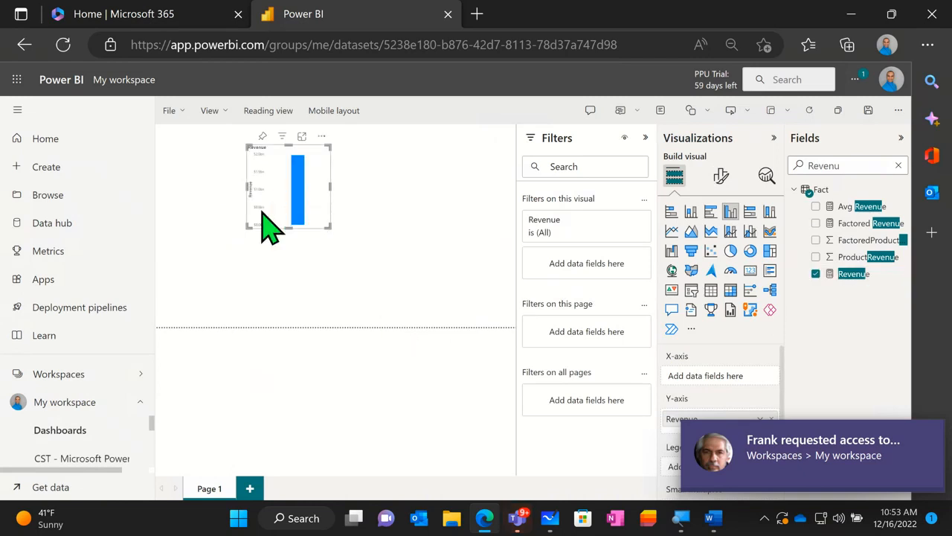
drag(305, 149, 177, 112)
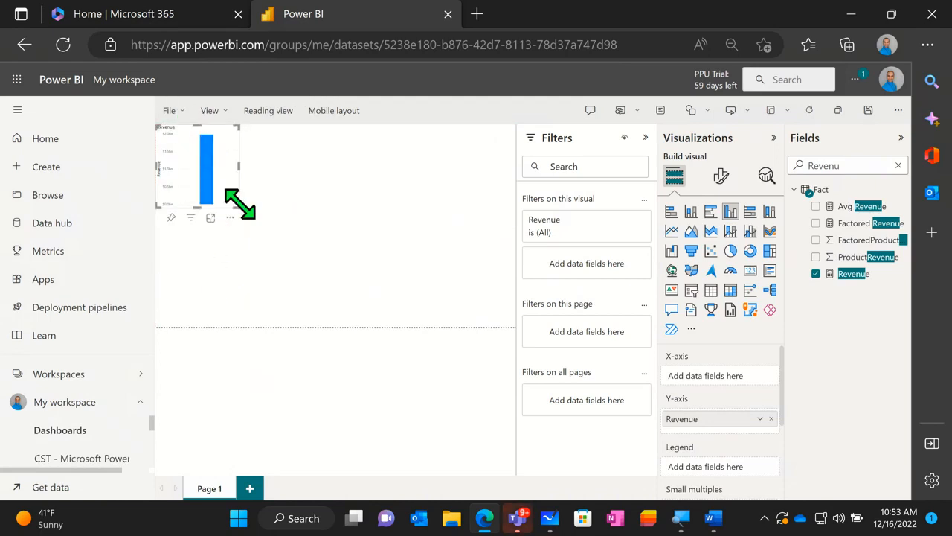
drag(239, 206, 243, 246)
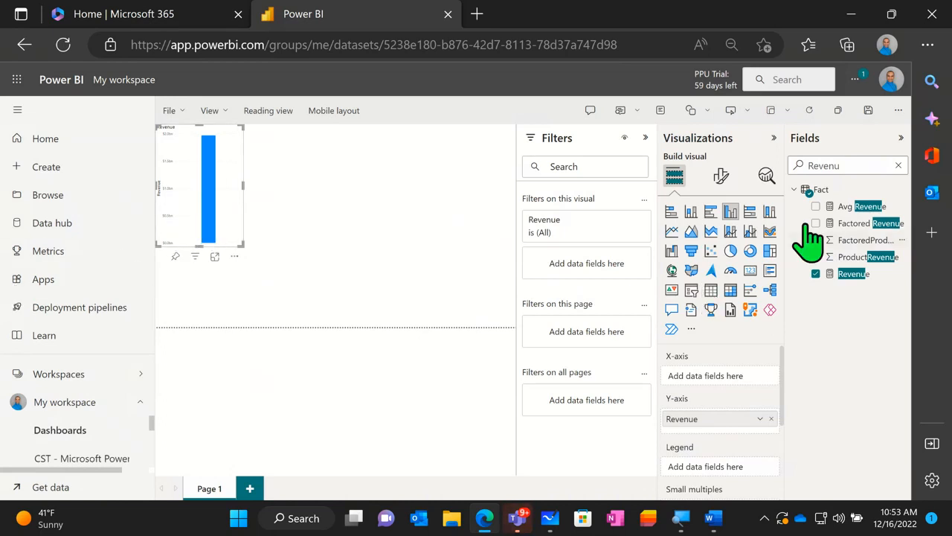
- Clear the field search and examine the fields available in the Fact table
click(899, 166)
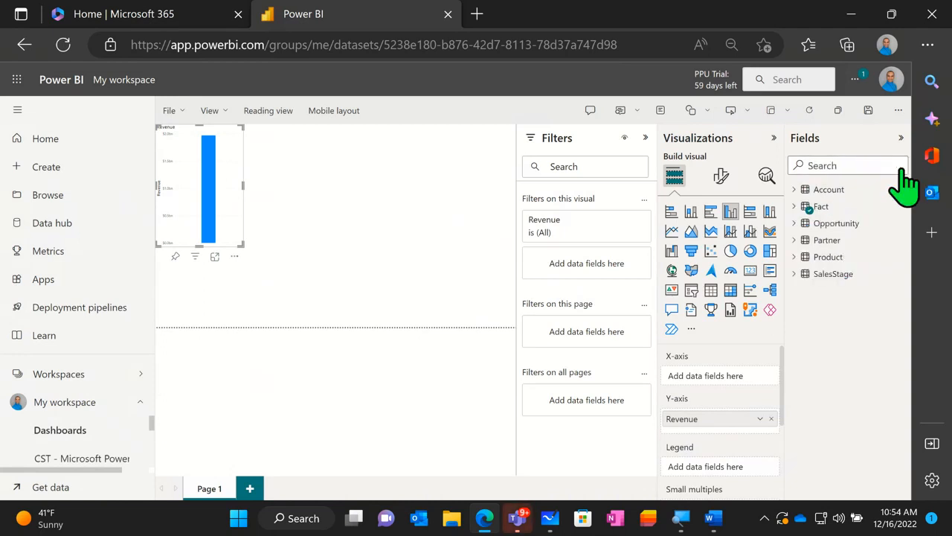
click(812, 206)
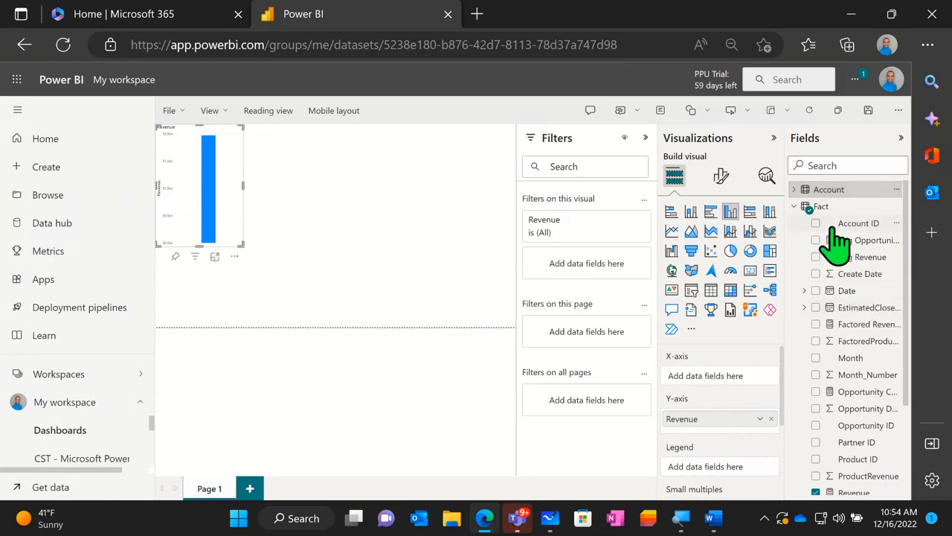
scroll(857, 305, down, 3)
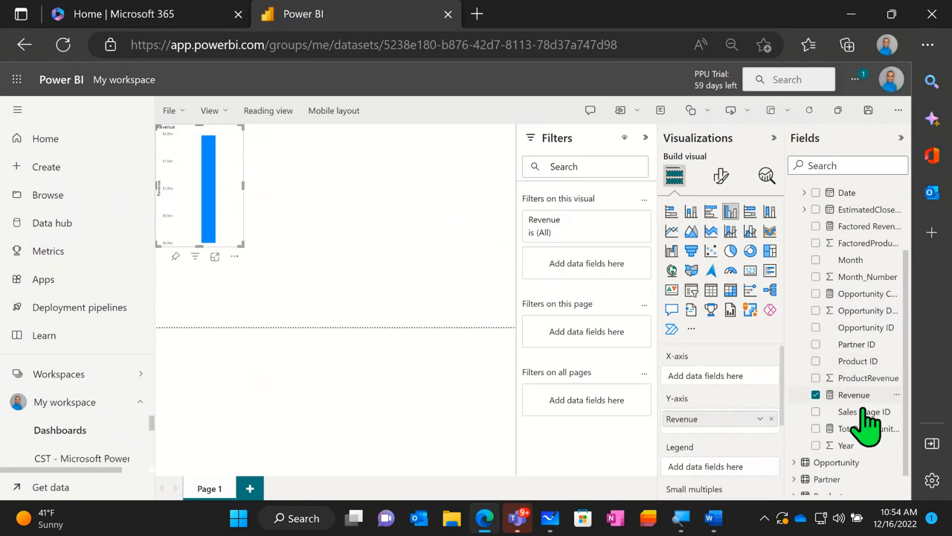
scroll(878, 382, up, 1)
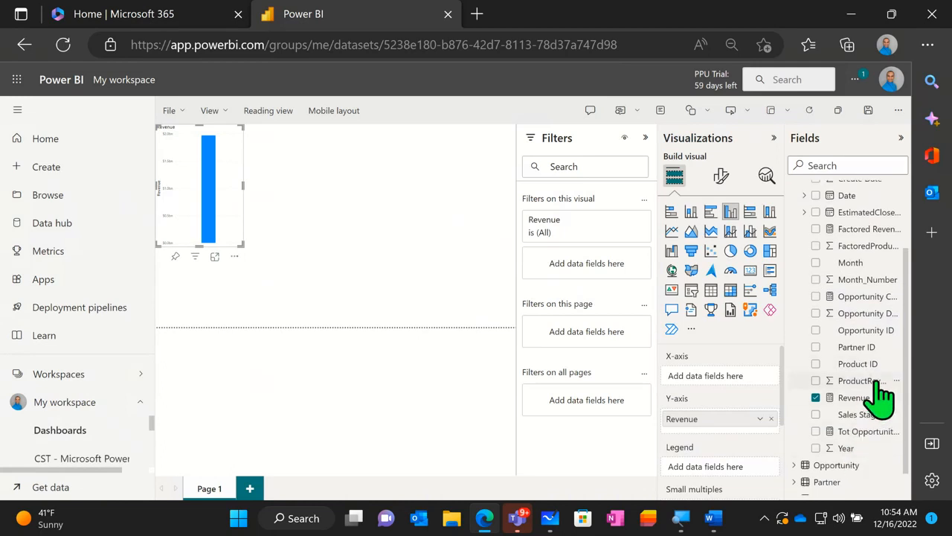
scroll(880, 394, up, 2)
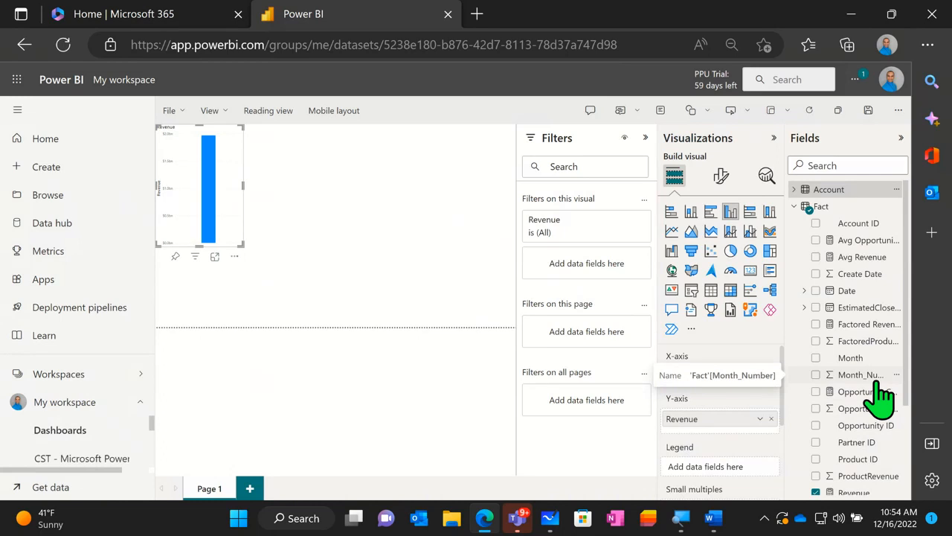
scroll(861, 323, down, 2)
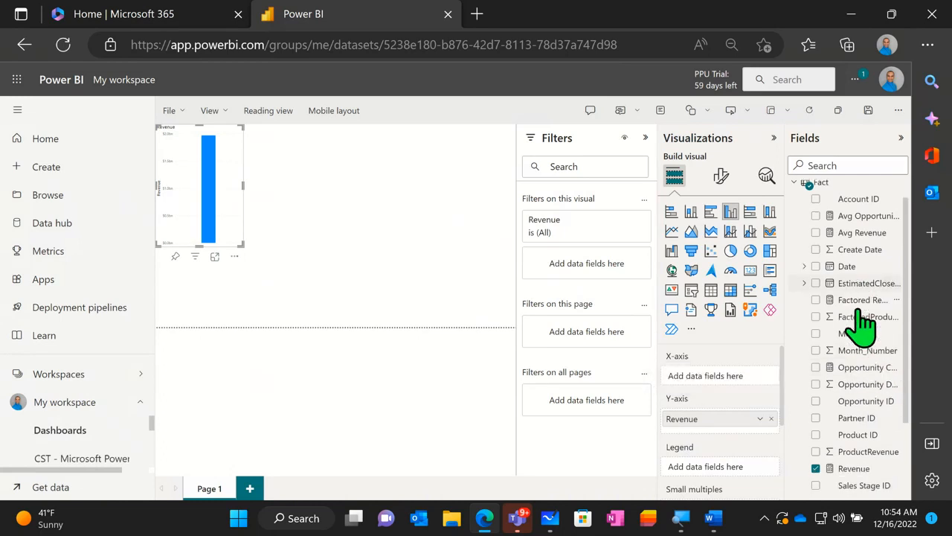
scroll(861, 323, down, 1)
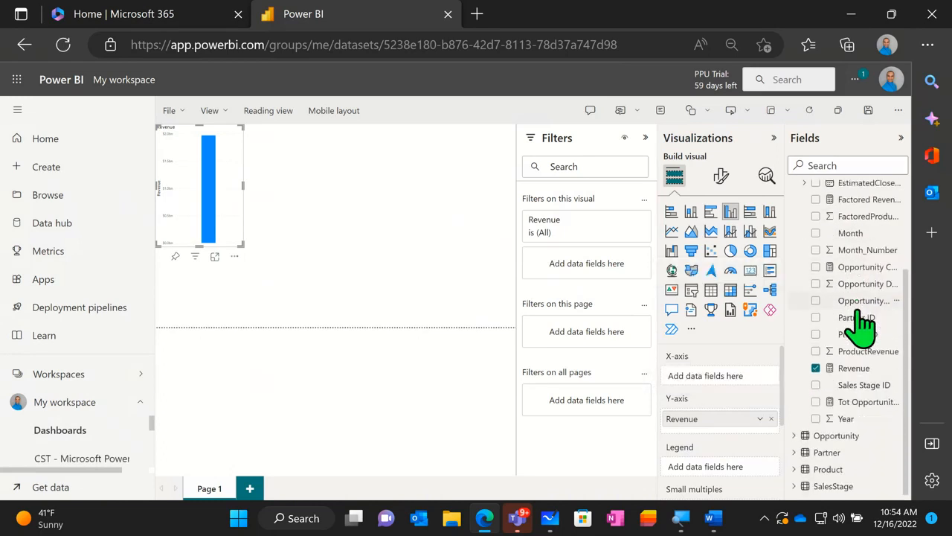
scroll(860, 323, up, 3)
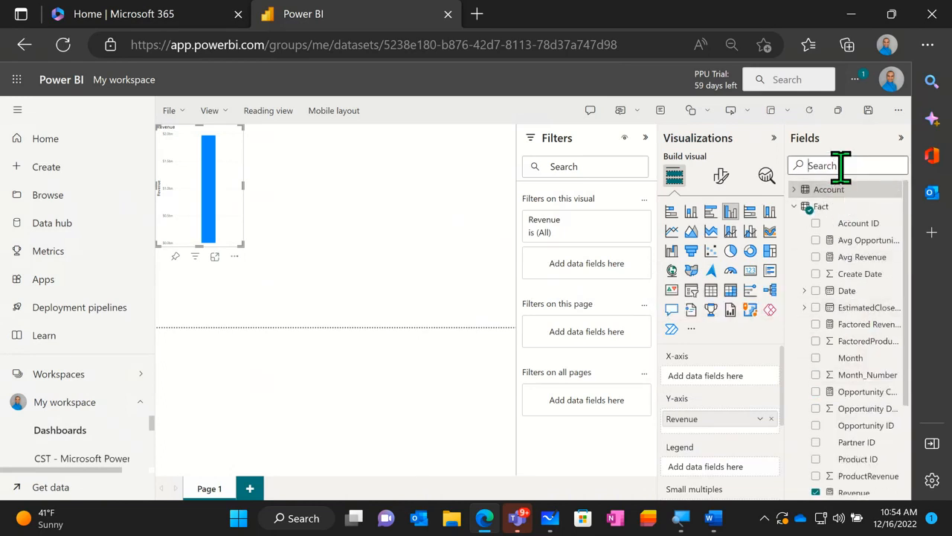
- Search the fields for "State", add State to the Revenue column chart, and enlarge the chart
text(State)
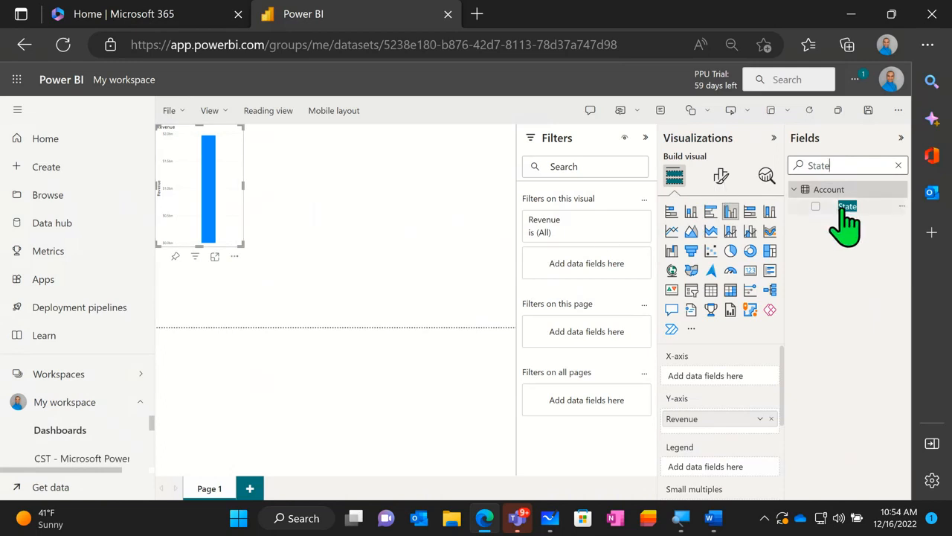
drag(845, 209, 245, 195)
drag(226, 186, 227, 190)
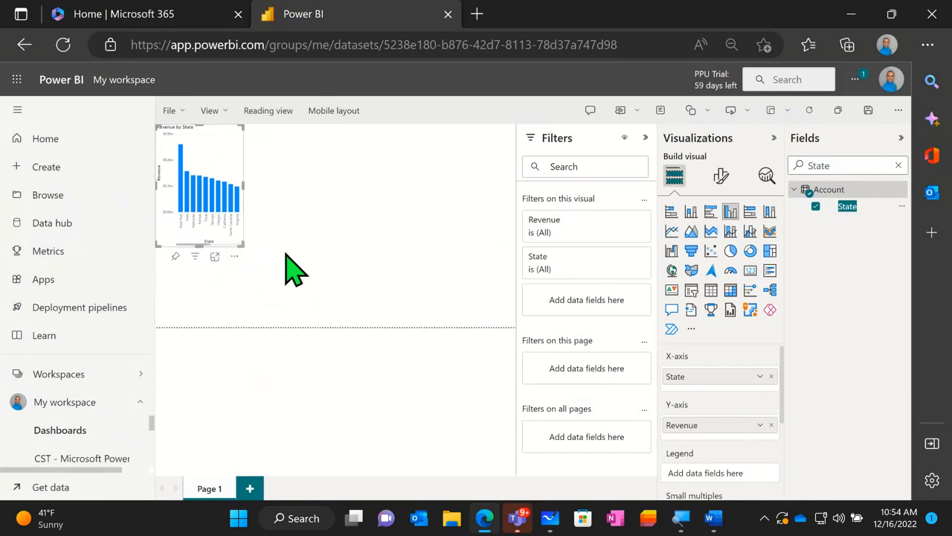
drag(242, 245, 369, 282)
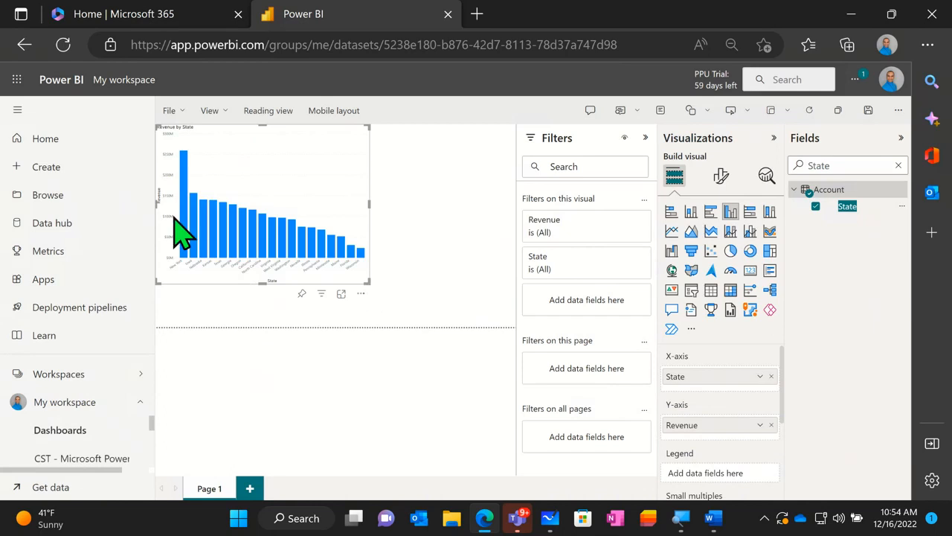
- Replace the column chart with a map of the State field, enlarged and aligned to the page's upper-left corner
click(361, 294)
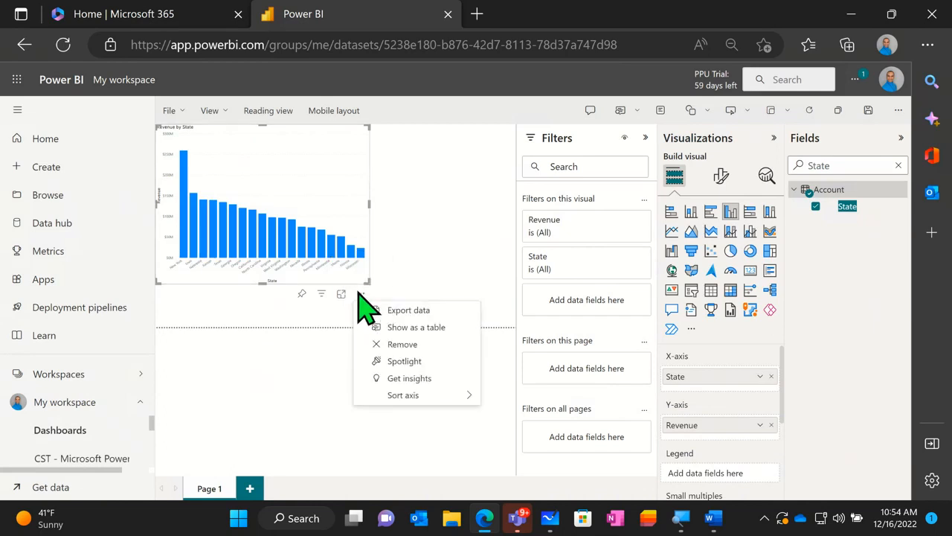
click(405, 345)
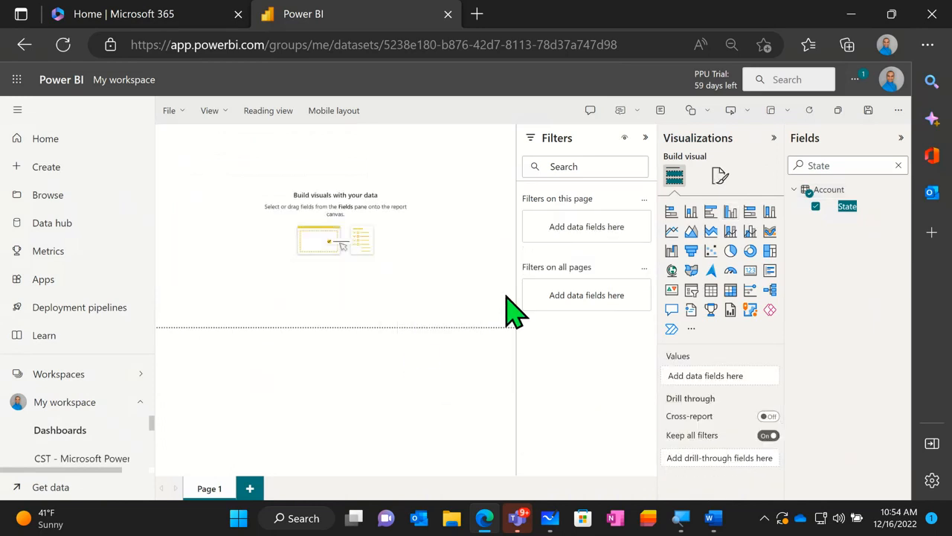
click(817, 206)
drag(847, 207, 221, 142)
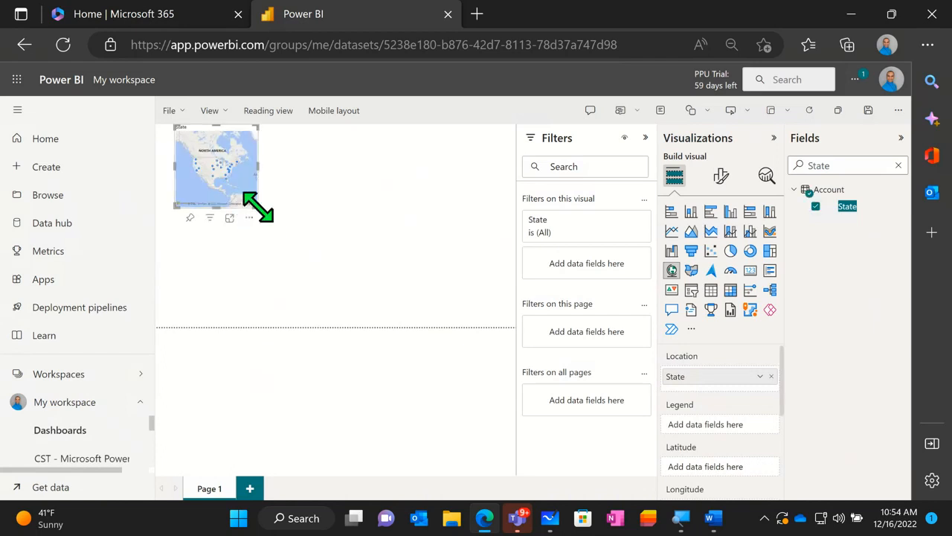
drag(255, 203, 382, 261)
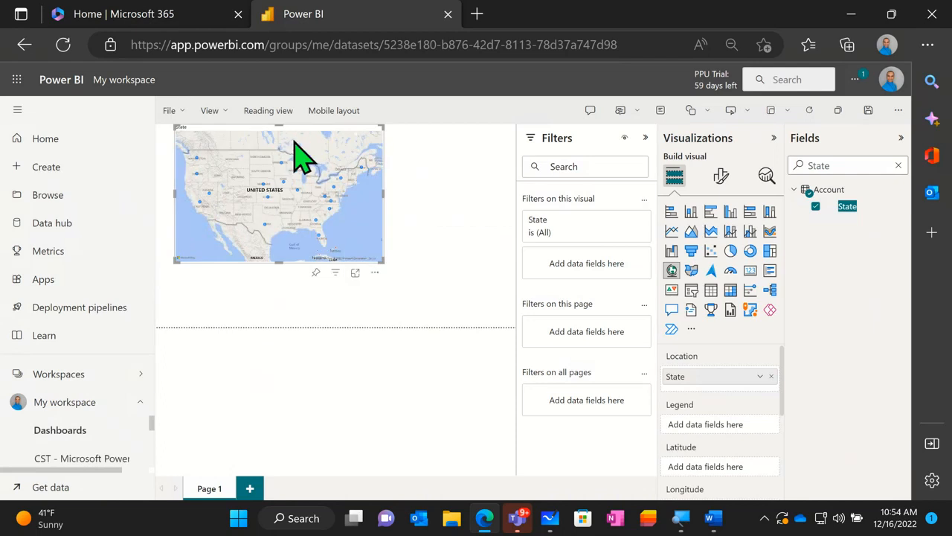
drag(297, 126, 278, 127)
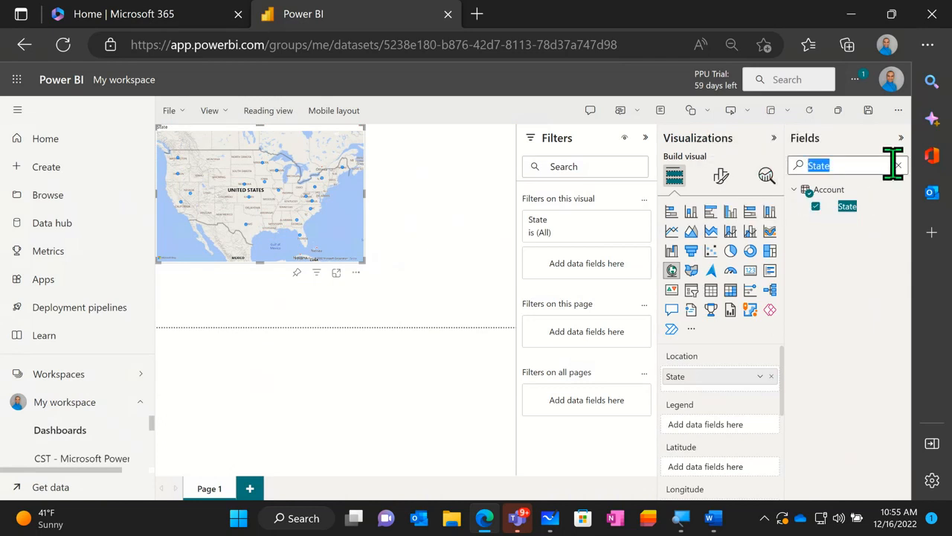
- Search the fields for "Revenue" and add Revenue to the State map
text(Revenue)
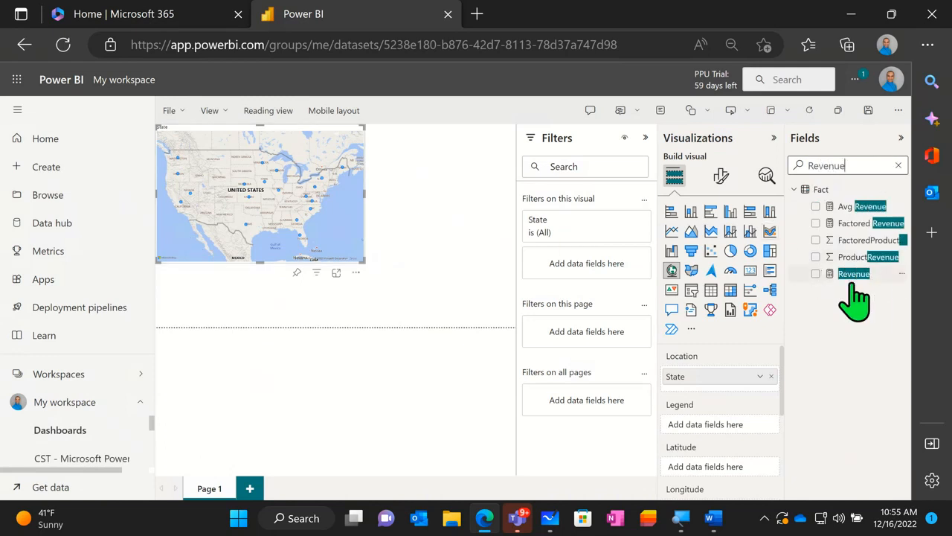
drag(854, 277, 253, 199)
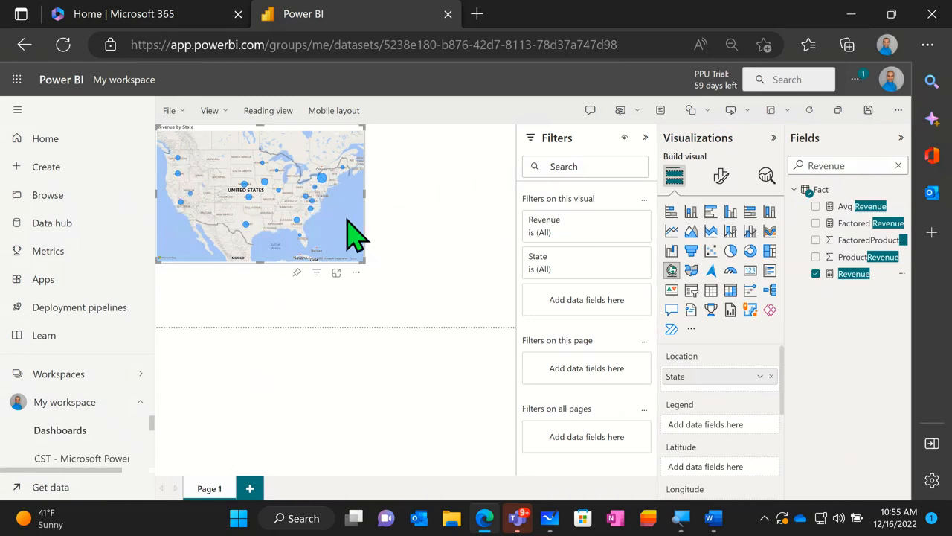
- Examine the revenue of New York and North Carolina on the map, at close range and zoomed out to North America
click(325, 178)
click(325, 179)
click(323, 179)
click(323, 179)
click(321, 179)
mouse_move(315, 203)
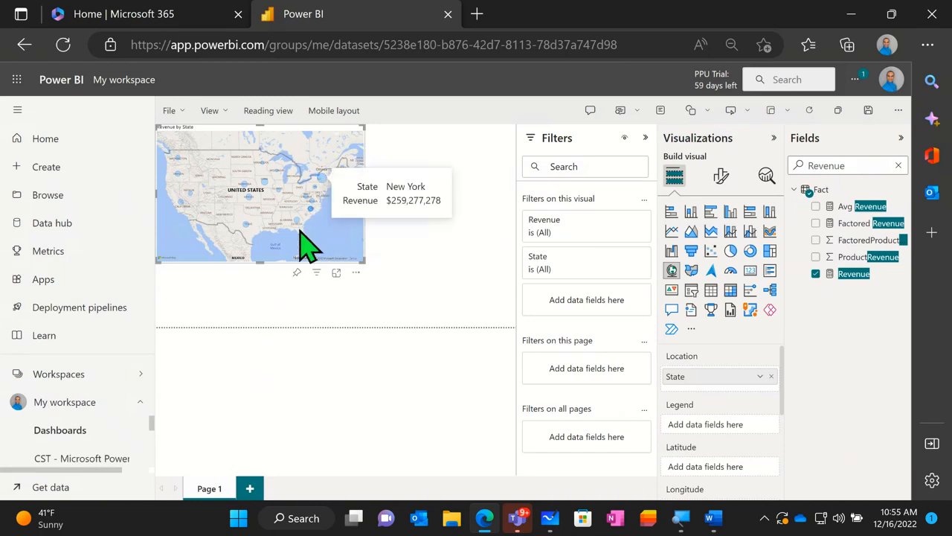
scroll(325, 212, up, 2)
scroll(331, 227, up, 4)
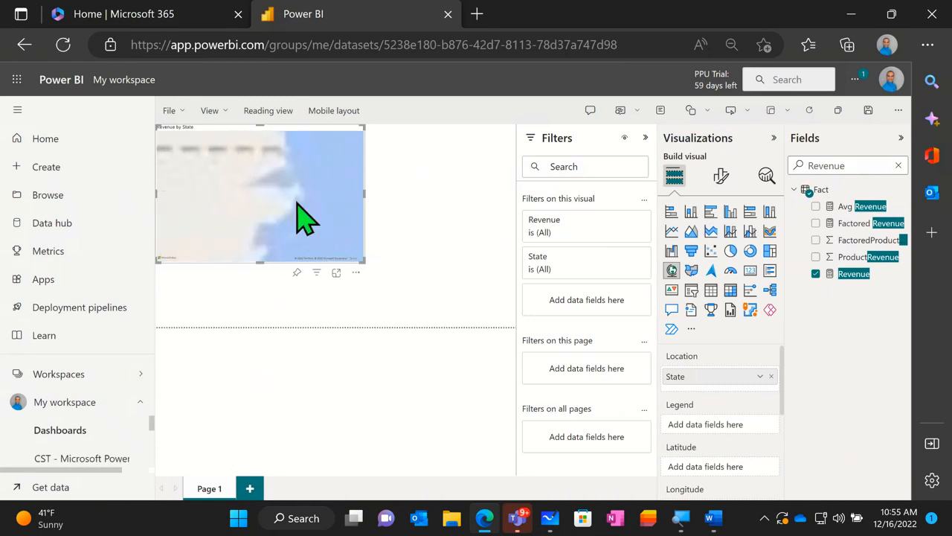
scroll(304, 219, down, 3)
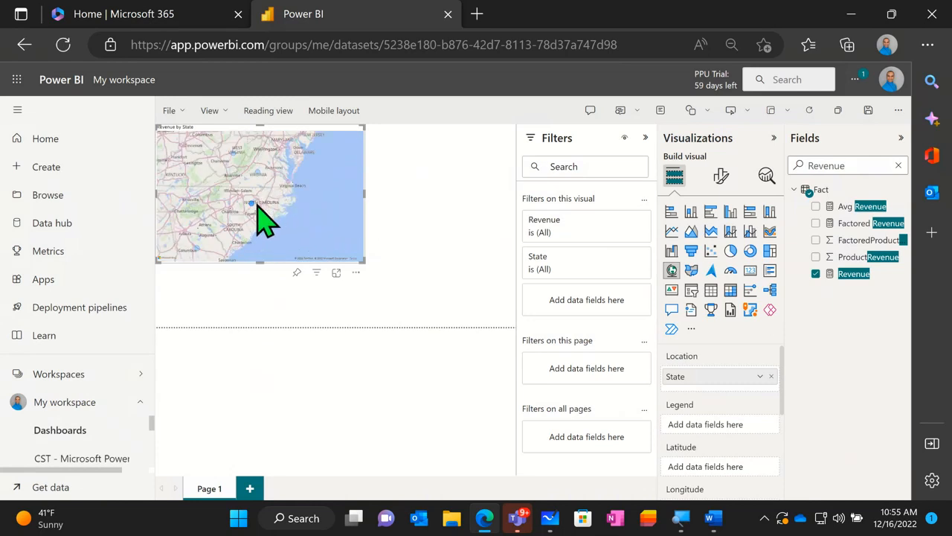
mouse_move(250, 203)
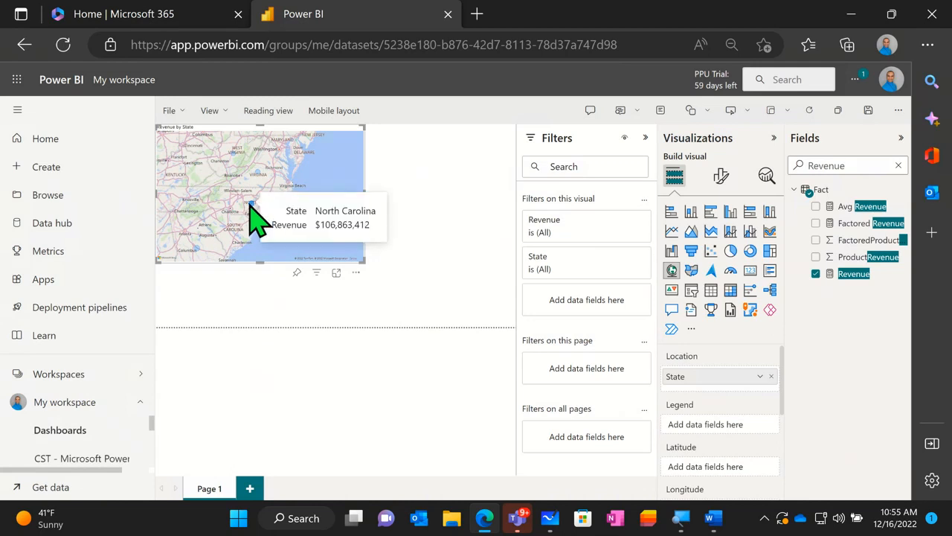
scroll(250, 215, down, 3)
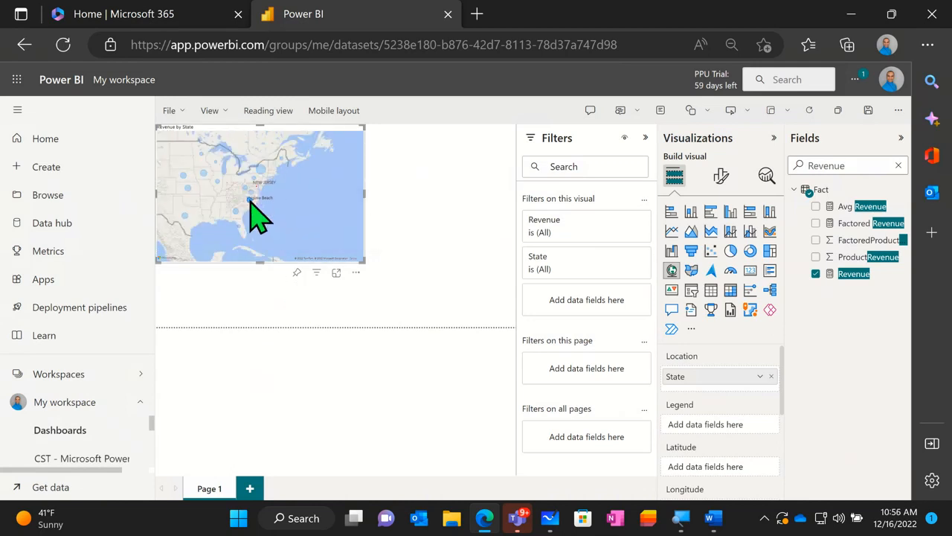
scroll(251, 215, down, 2)
scroll(242, 213, down, 2)
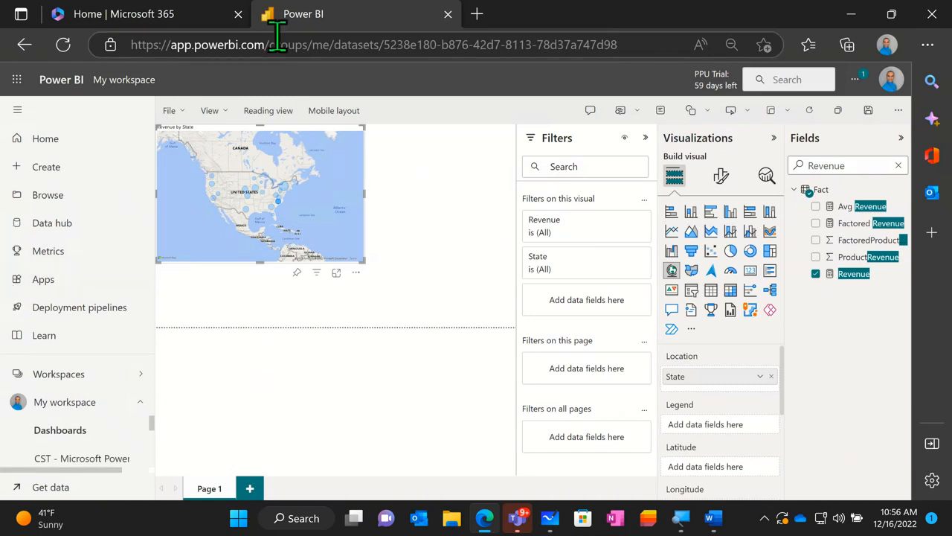
- Add a Q&A visual on the blank canvas beside the map and ask it for "revenue by product code"
double_click(455, 200)
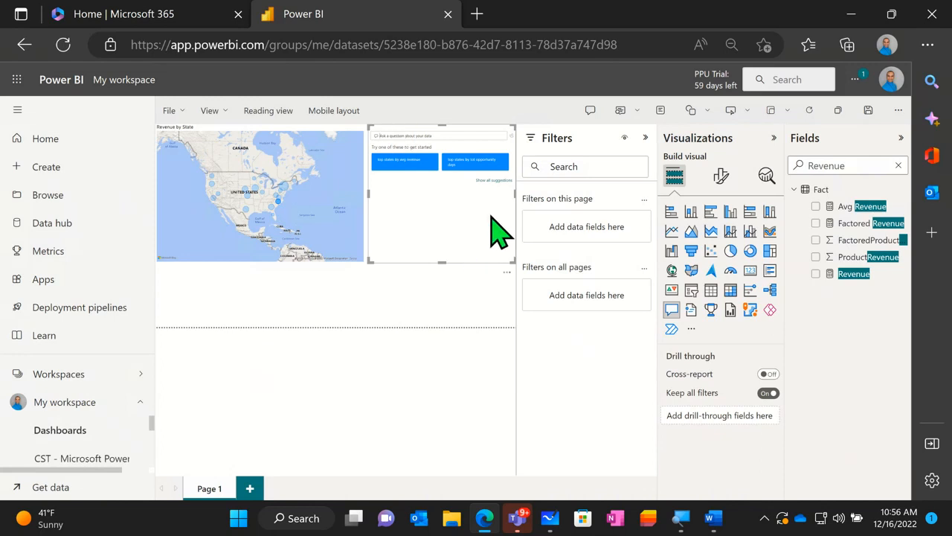
key(ctrl)
key(ctrl)
text(rev)
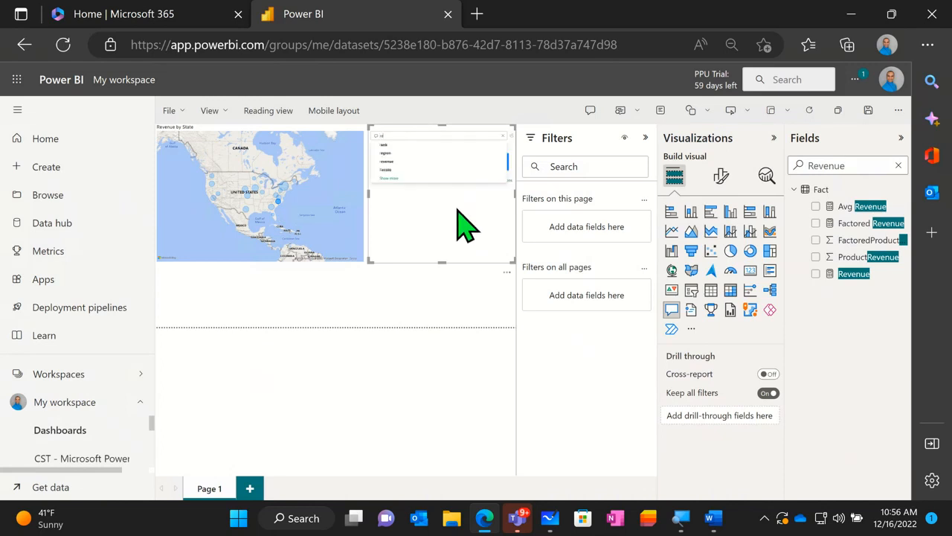
text(enue)
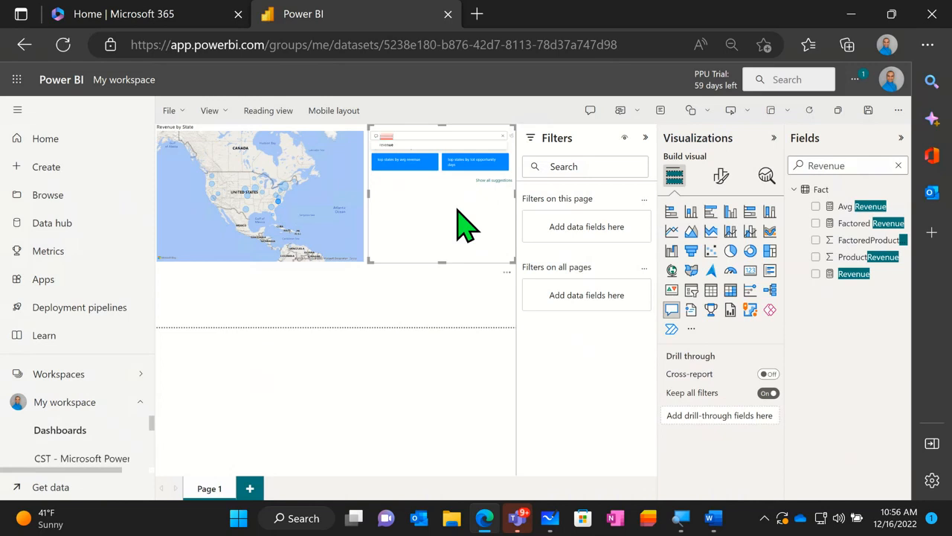
text( by product)
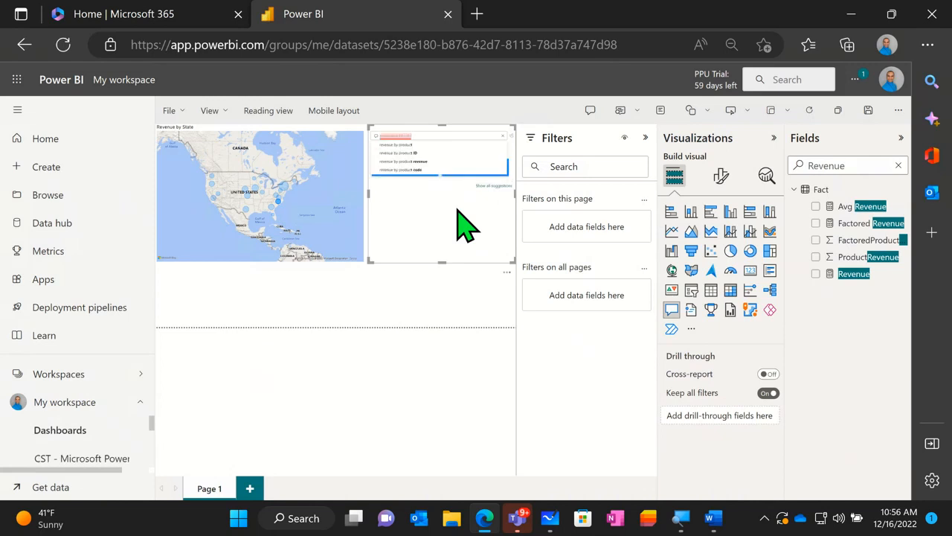
text( code)
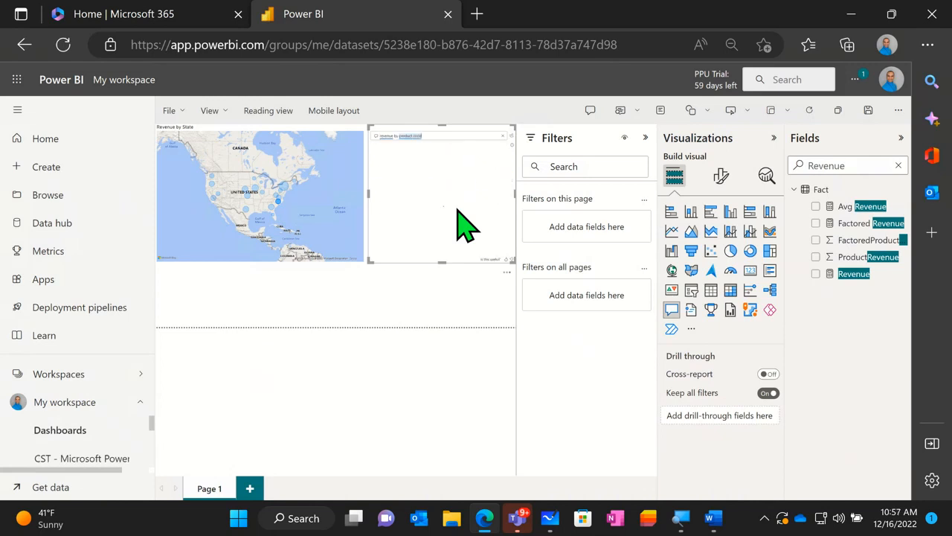
mouse_move(457, 208)
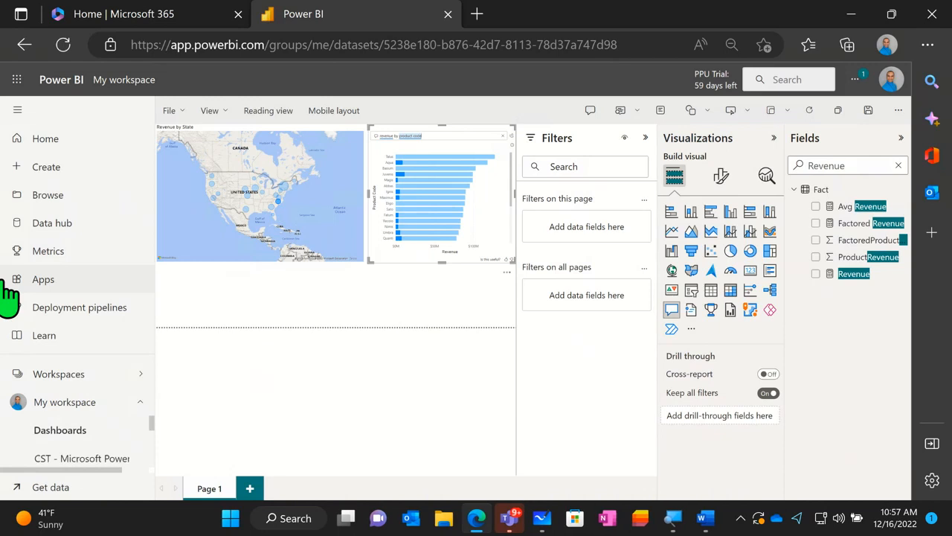
mouse_move(438, 230)
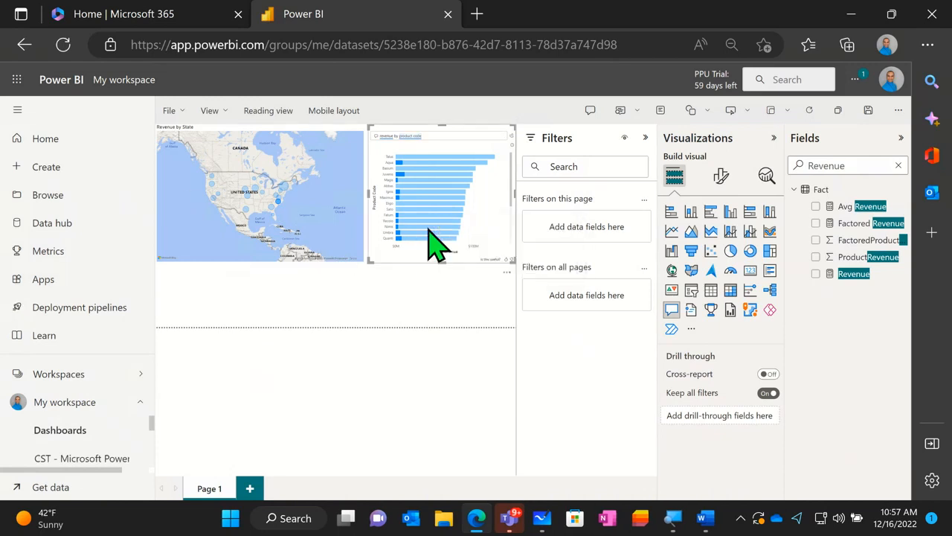
- Review the Q&A visual's additional options, dismiss them, and cross-filter the map by the topmost bar of its product code chart
click(506, 274)
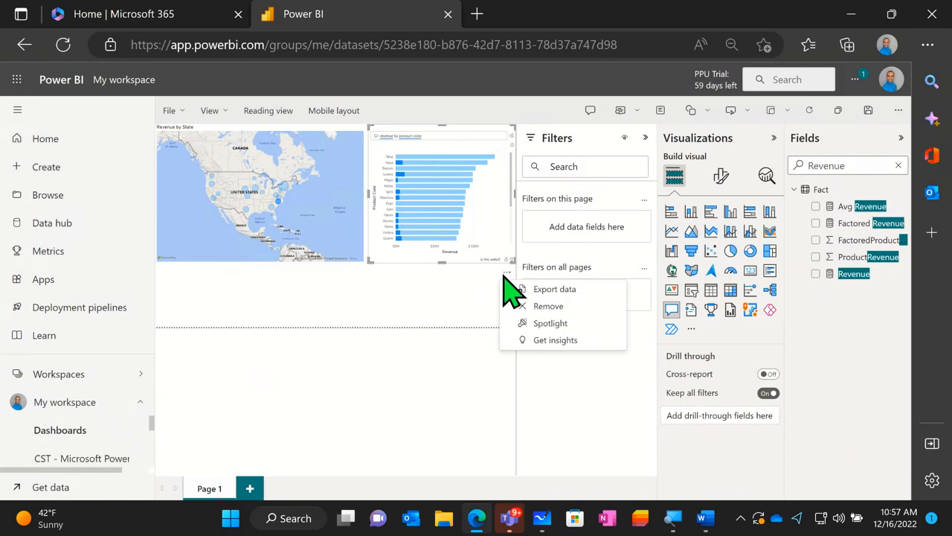
click(547, 290)
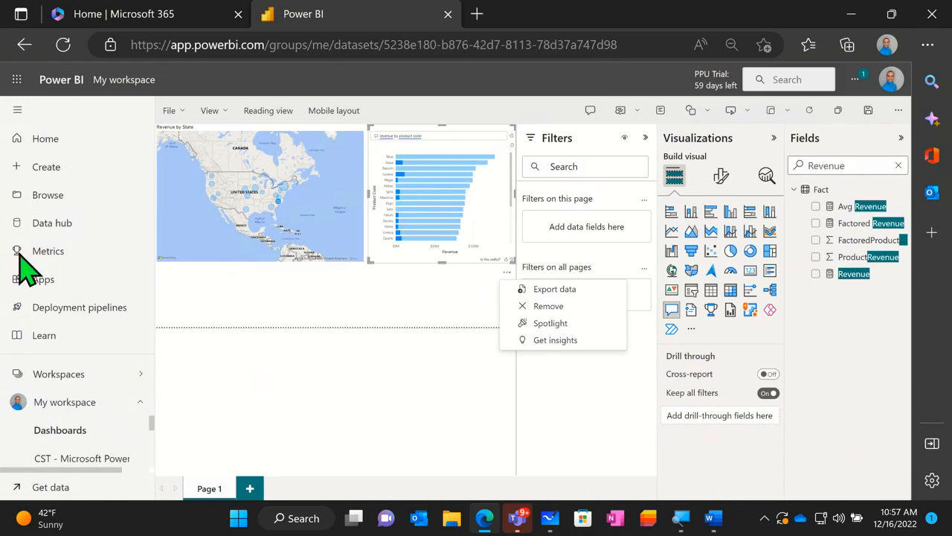
click(435, 167)
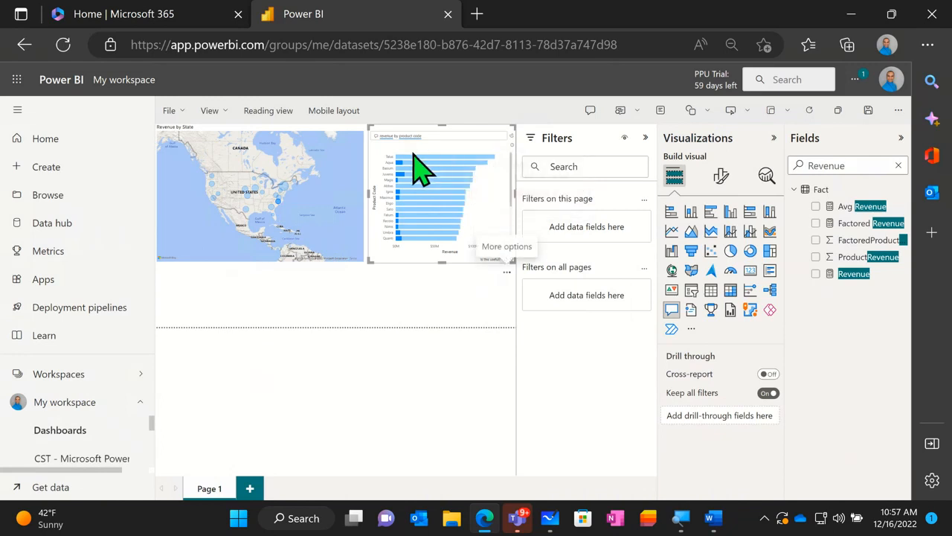
click(413, 157)
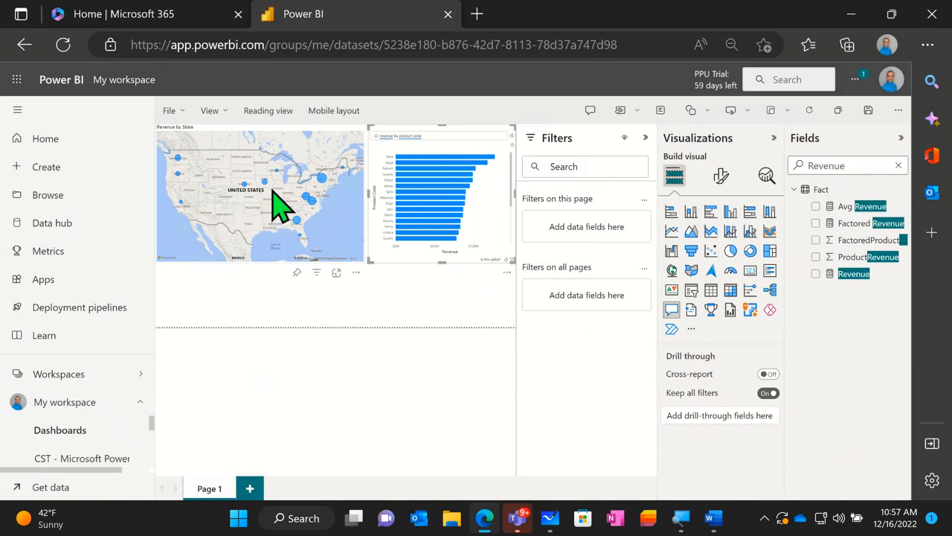
- Cross-filter the State map by the Juvenis, Maximus, Talus and Quanti bars of the Q&A chart and examine the East Coast revenue
click(449, 174)
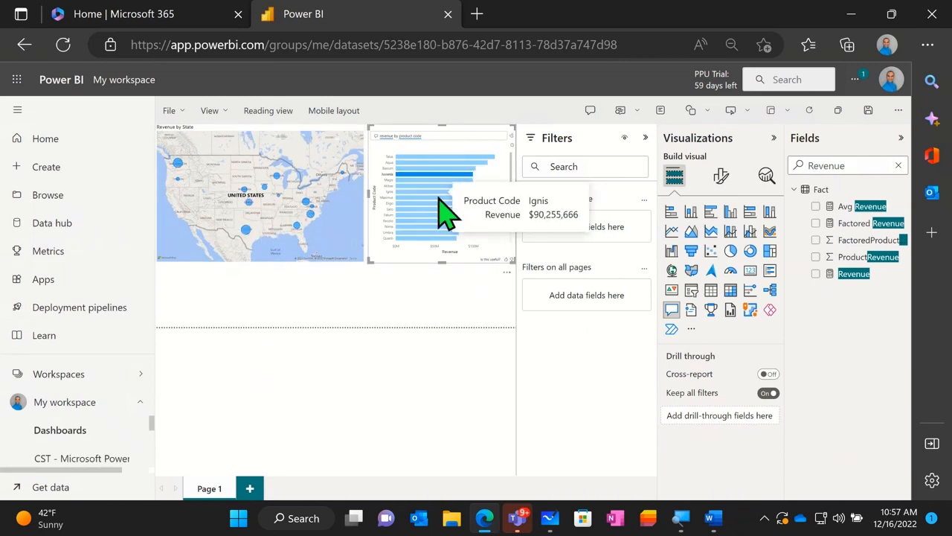
click(439, 197)
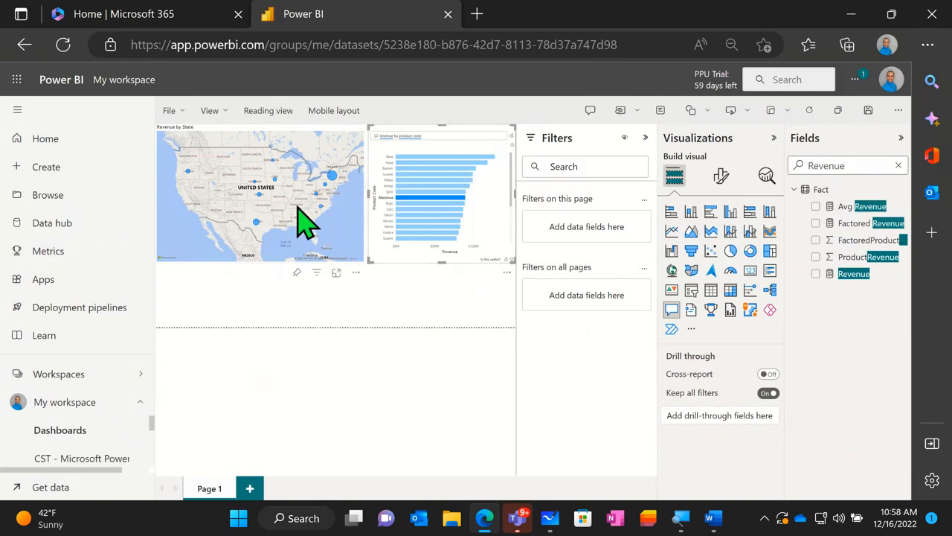
click(414, 158)
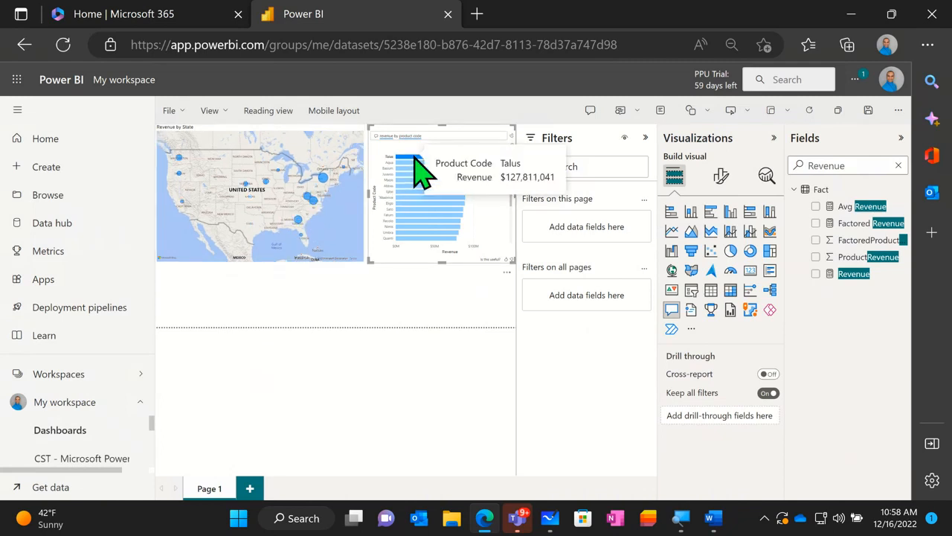
click(408, 240)
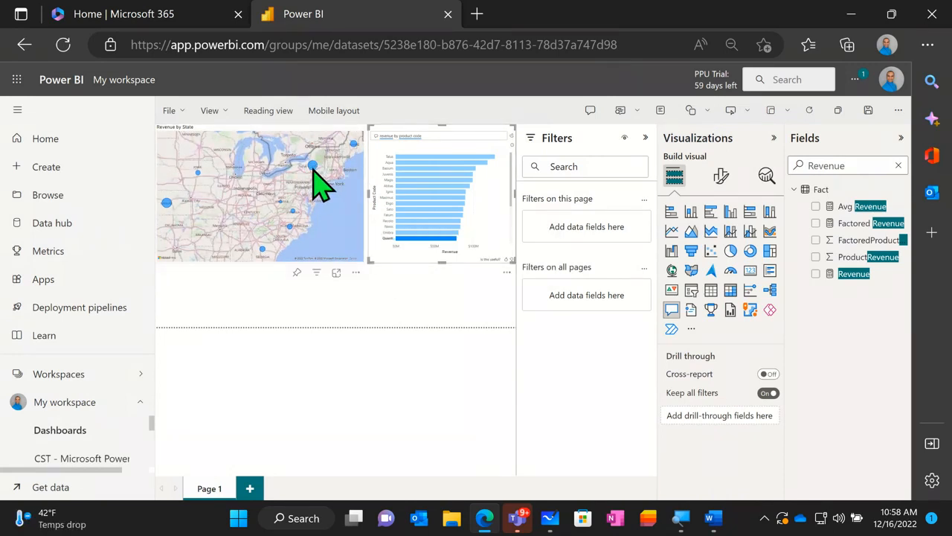
mouse_move(312, 169)
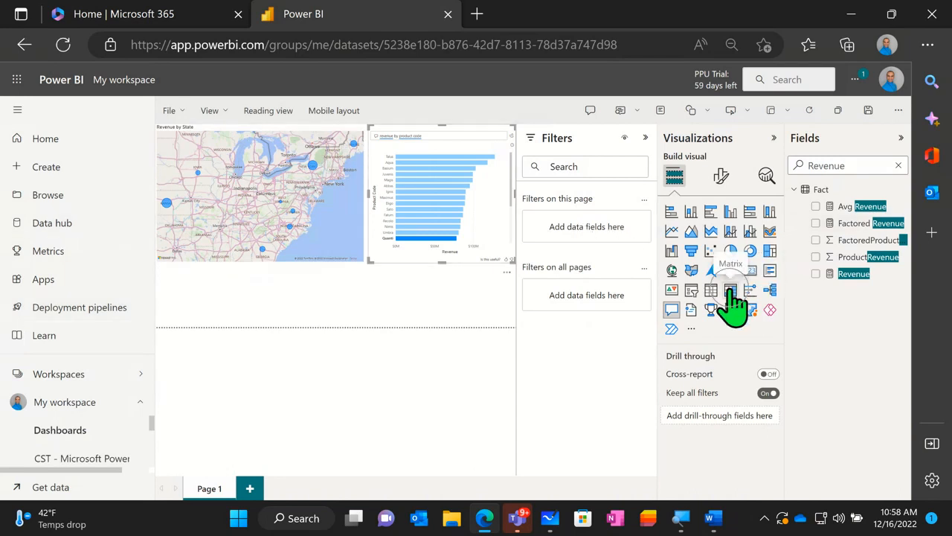
- Add a matrix visual on the blank canvas below the map and clear the field search
click(187, 316)
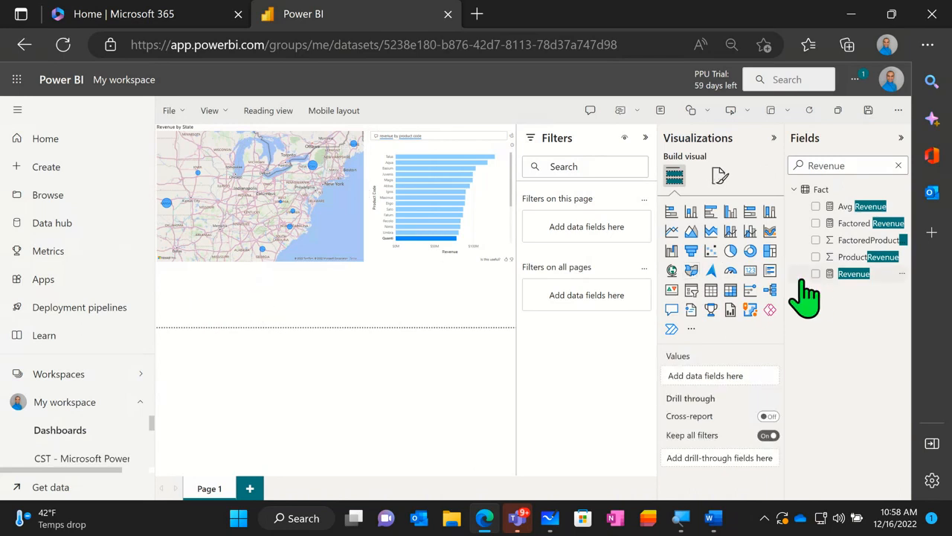
click(731, 290)
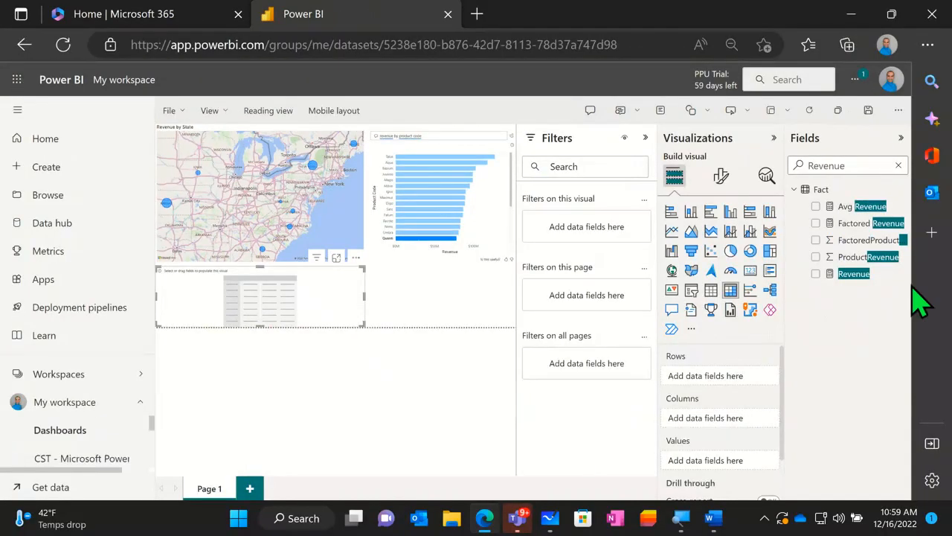
key(ctrl)
click(898, 166)
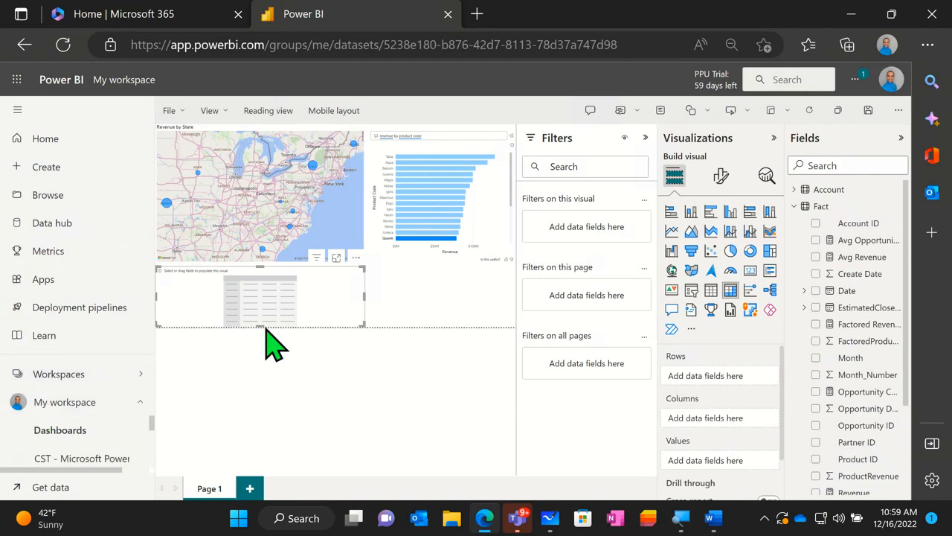
key(ctrl)
click(407, 308)
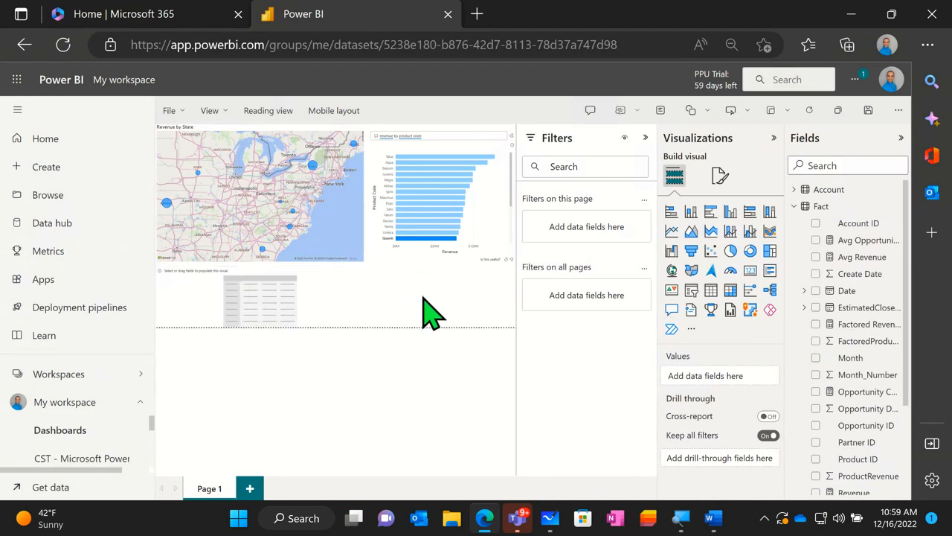
- Add Product Code from the Product table to the rows of the empty matrix
click(287, 313)
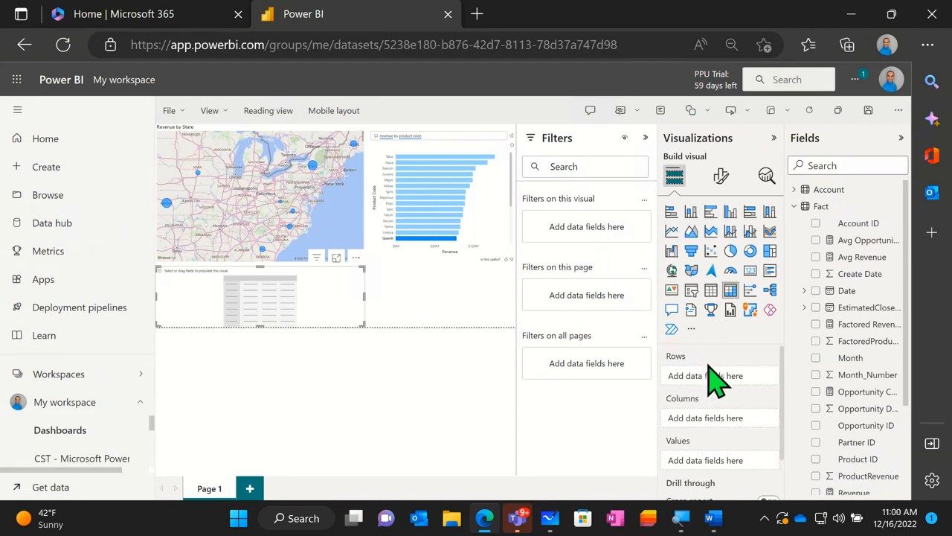
scroll(707, 390, down, 1)
scroll(707, 394, up, 1)
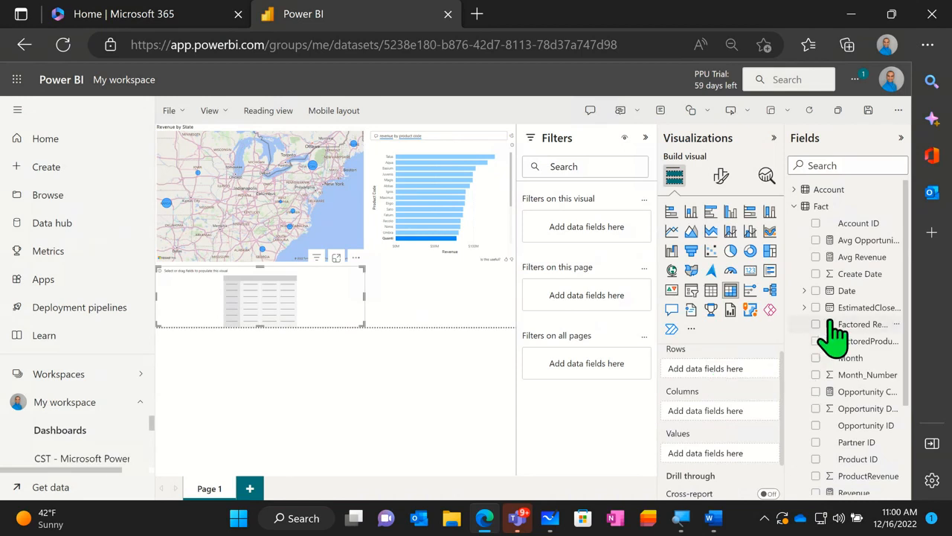
scroll(837, 253, down, 3)
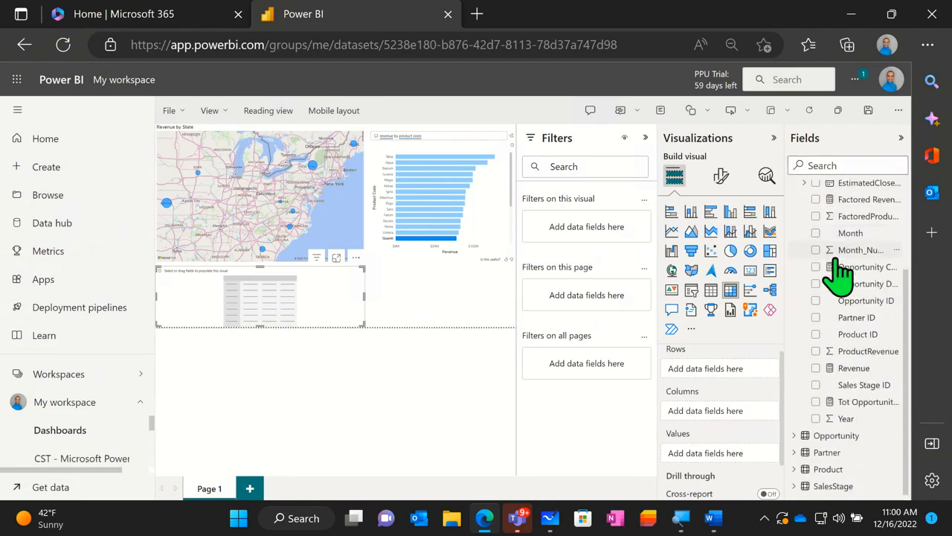
click(795, 469)
scroll(848, 417, down, 1)
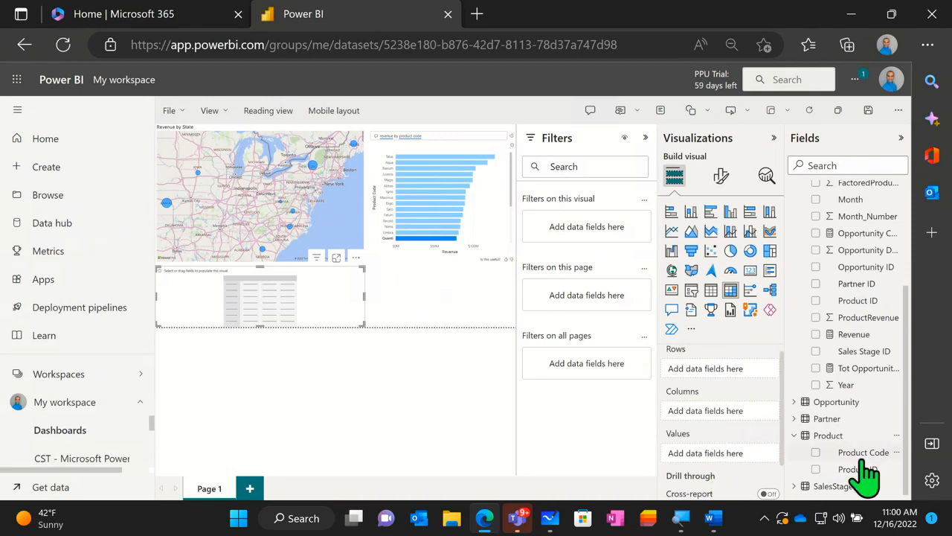
drag(859, 454, 266, 315)
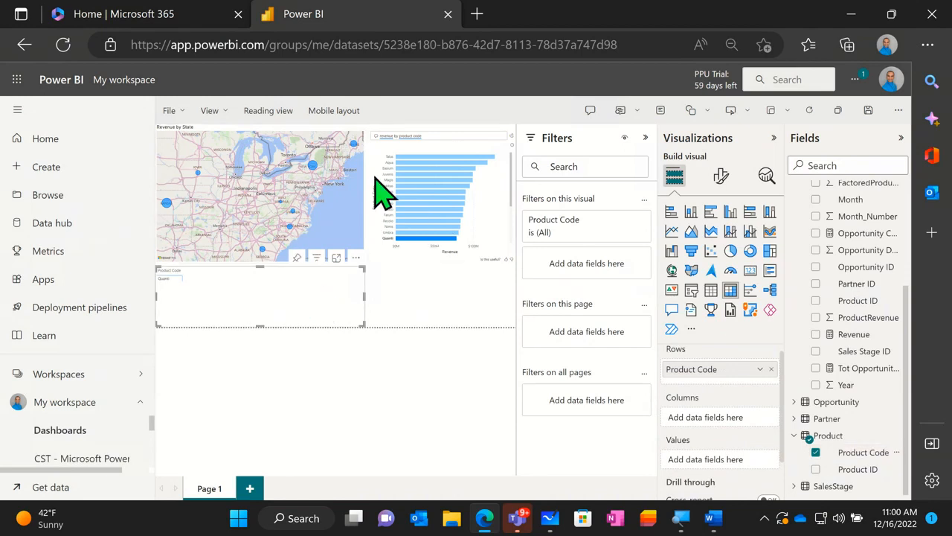
- Cross-filter the map and the matrix by the Talus bar of the Q&A chart, and clear the bar selection
click(458, 164)
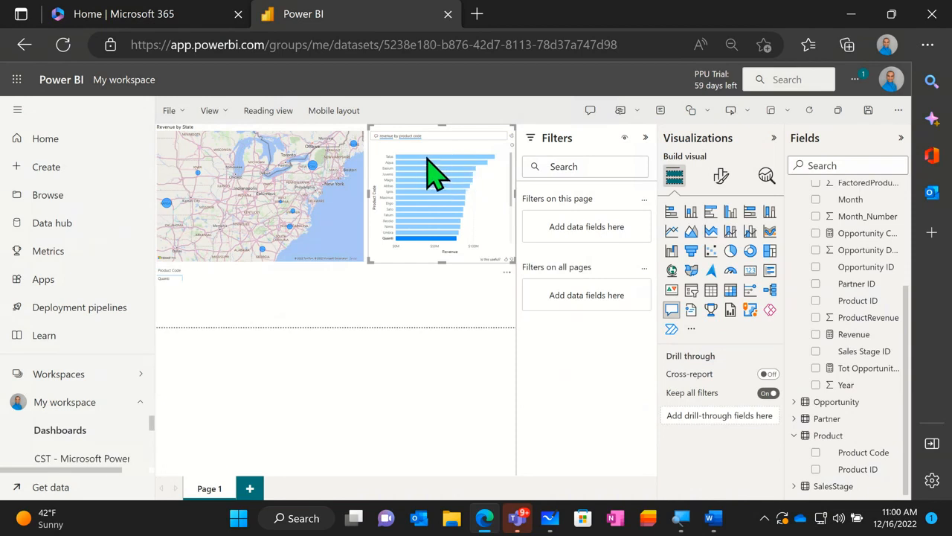
click(427, 157)
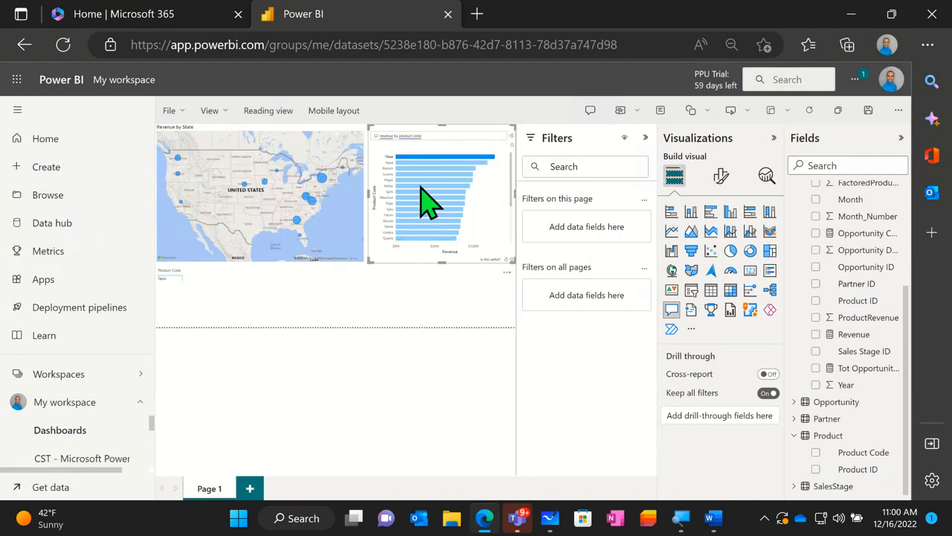
click(420, 186)
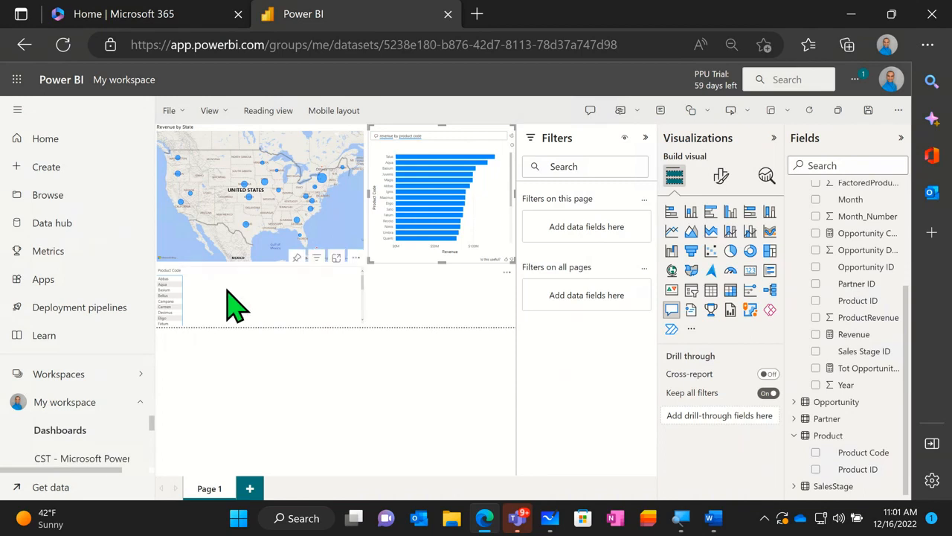
- Convert the Q&A visual to a matrix and add Month to its columns
click(728, 292)
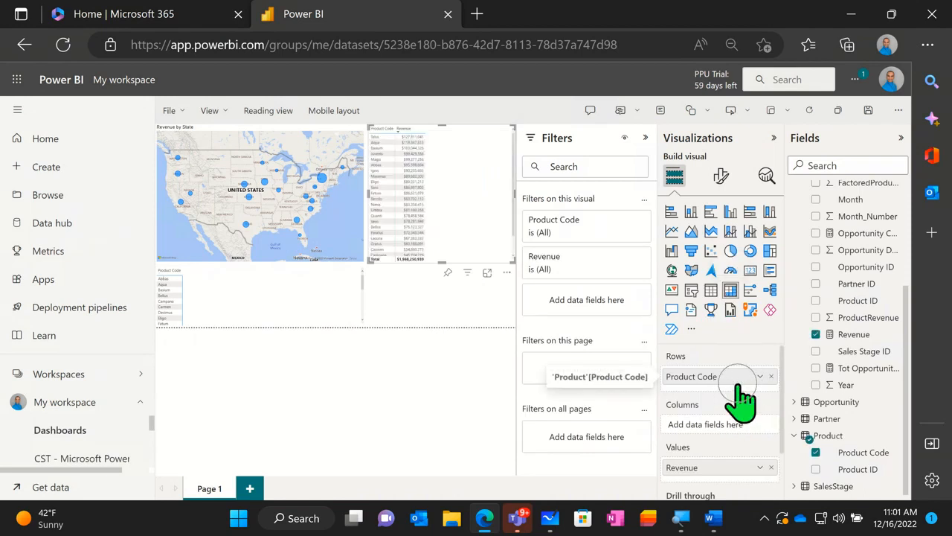
scroll(736, 409, down, 1)
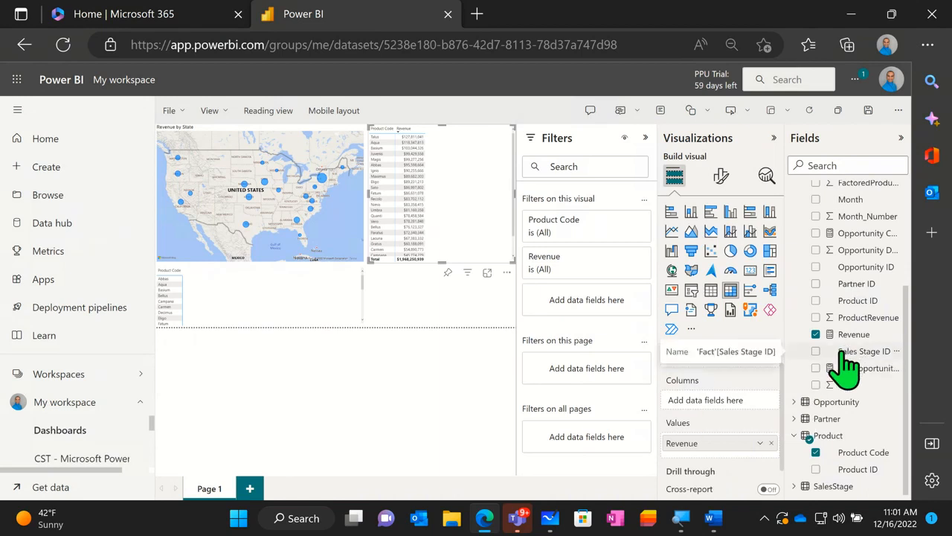
scroll(847, 365, up, 3)
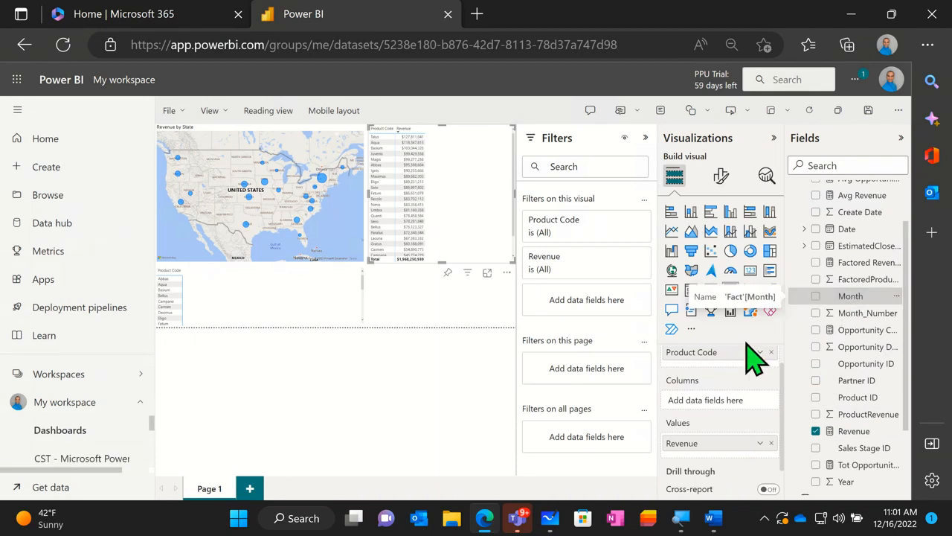
drag(858, 299, 714, 406)
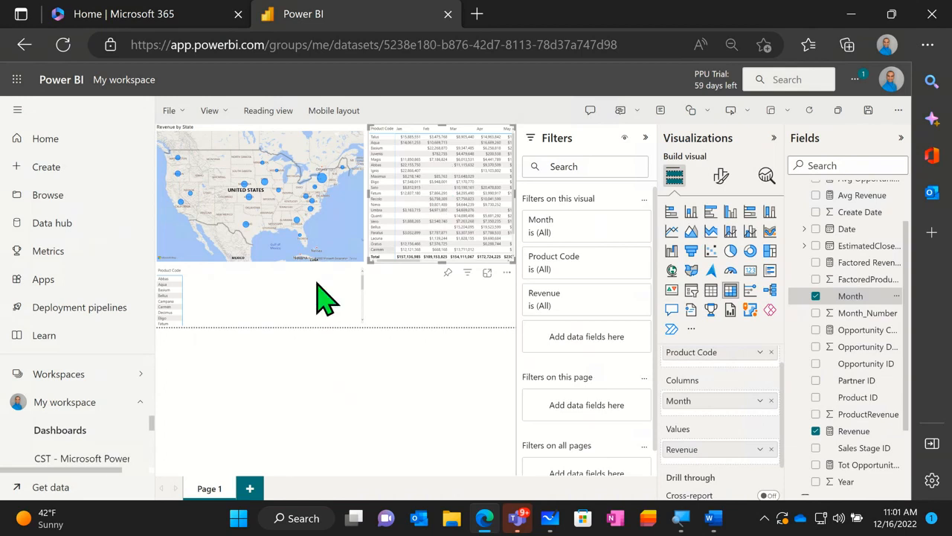
- Add Month to the columns of the Product Code matrix below the map, and remove that matrix from the page
click(290, 320)
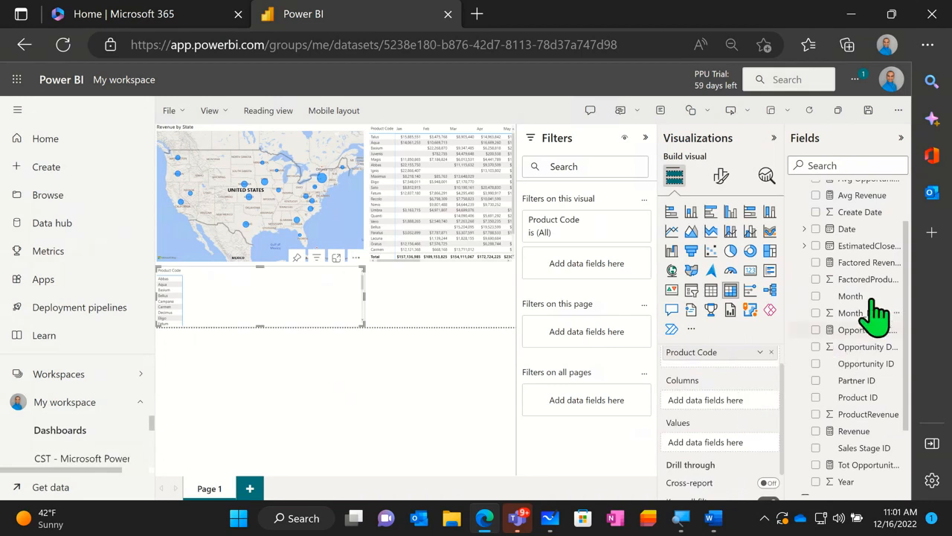
drag(867, 298, 716, 402)
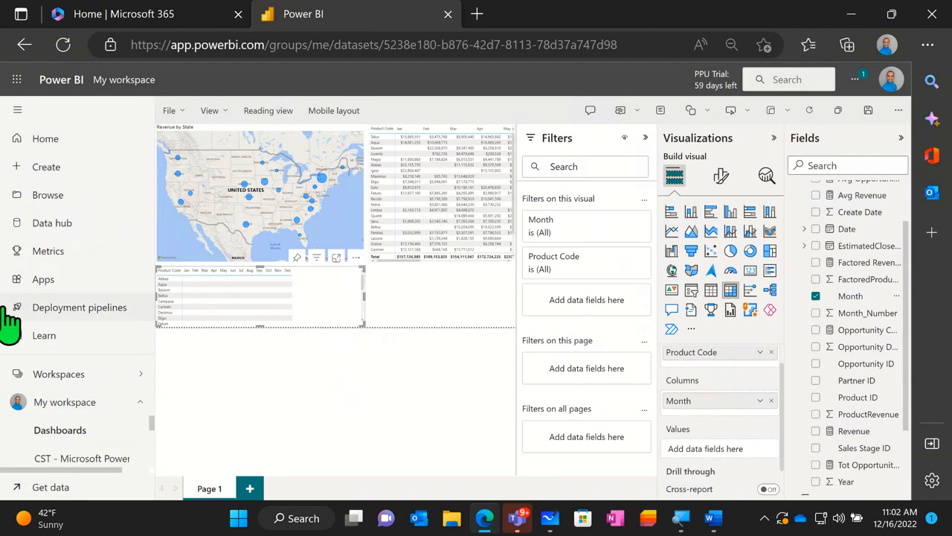
click(355, 257)
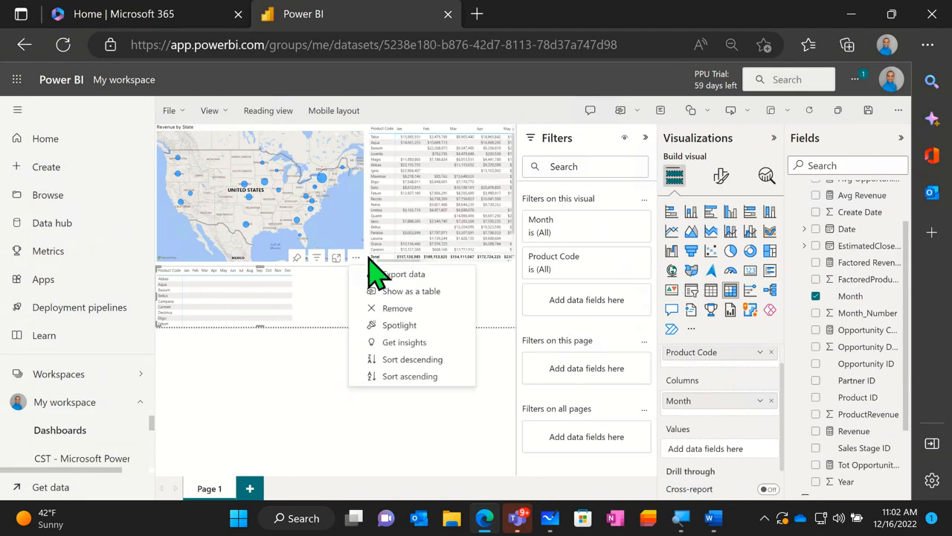
click(412, 310)
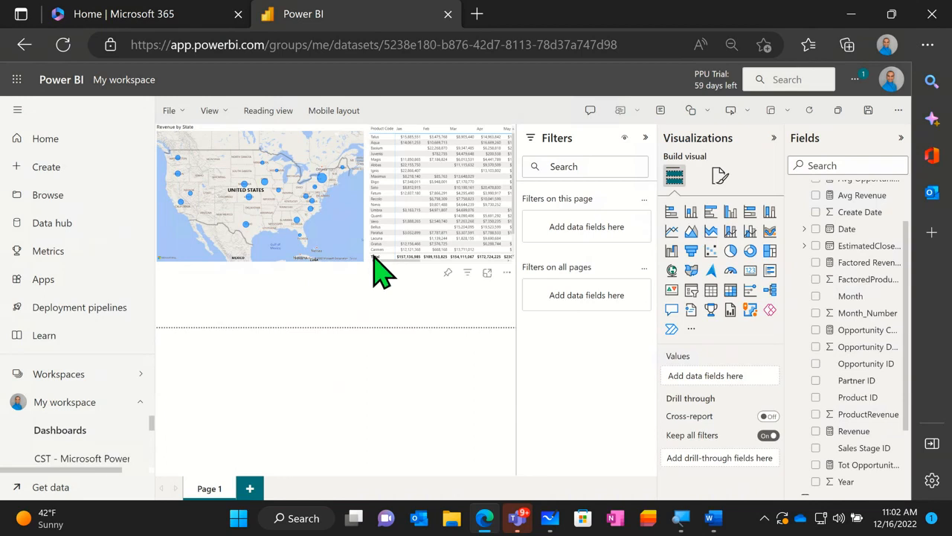
- Save the report as "Demo" in My workspace
click(899, 112)
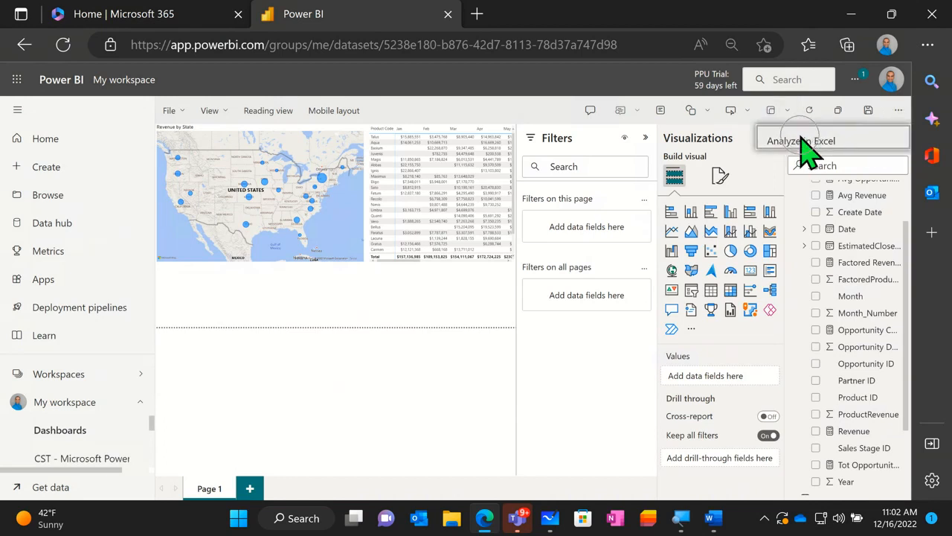
click(868, 110)
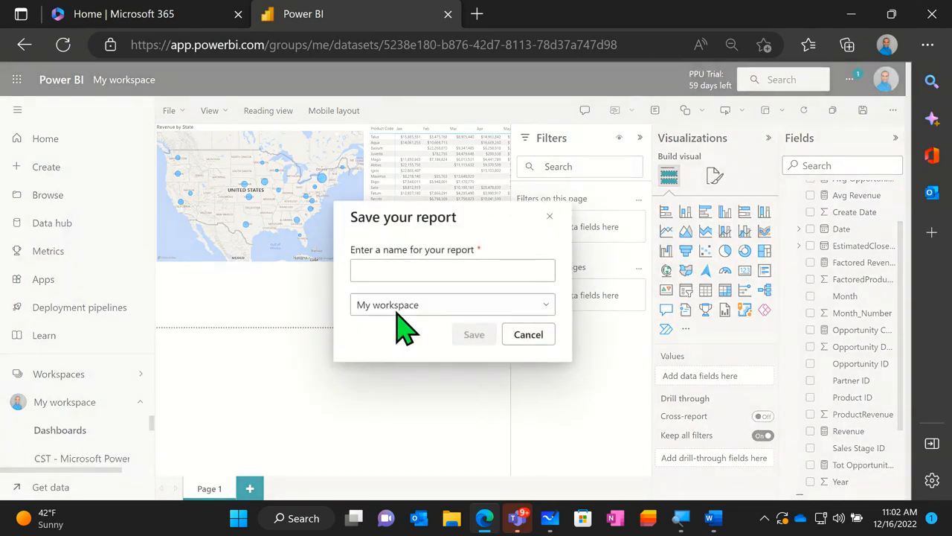
click(426, 266)
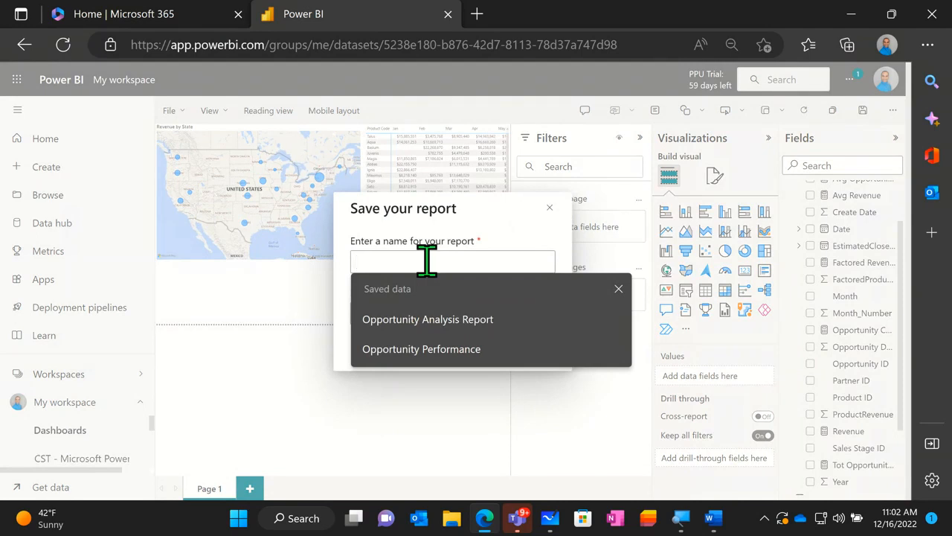
text(Dep)
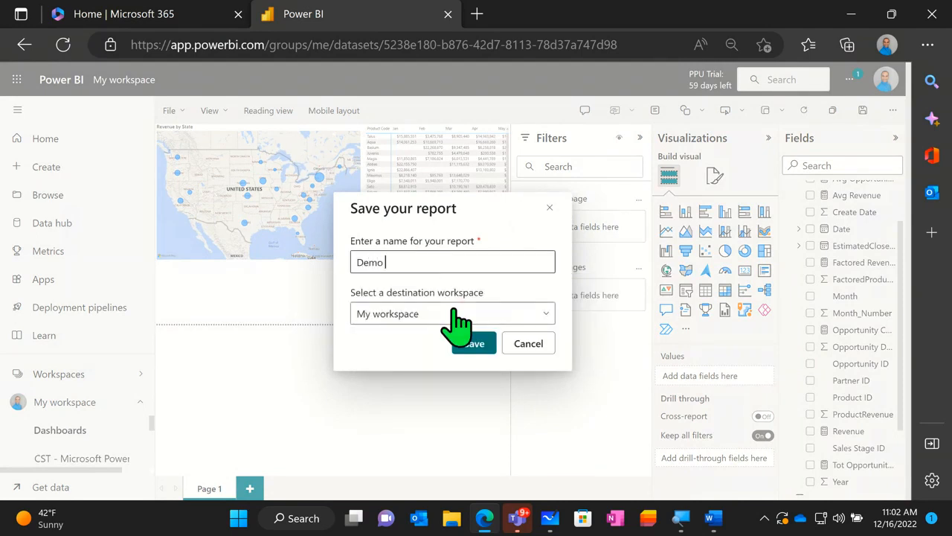
click(469, 345)
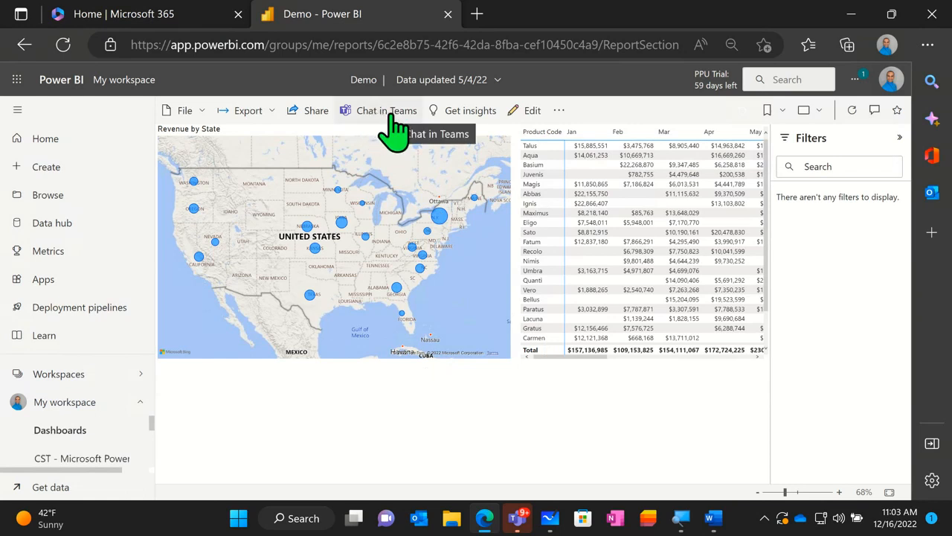
- Switch to Microsoft Teams and open the General channel of the PB team
click(518, 518)
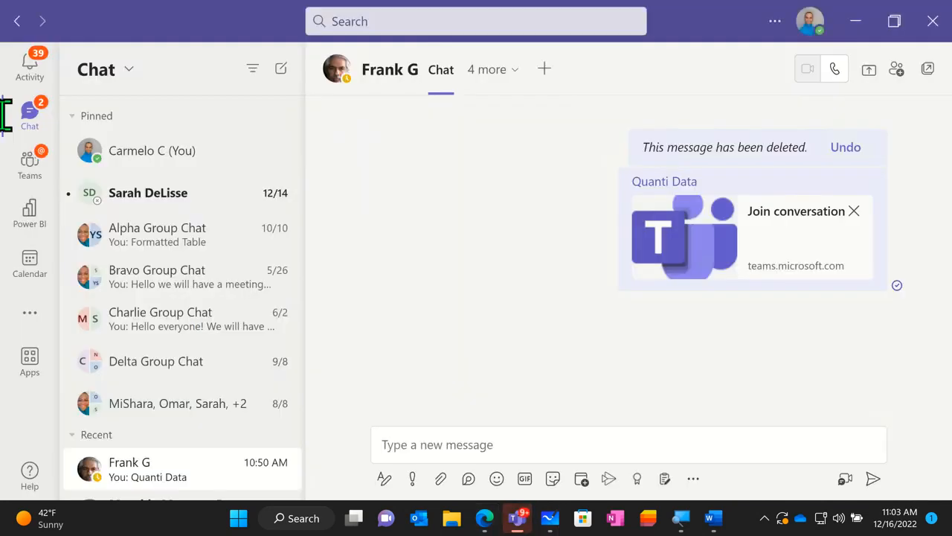
click(55, 171)
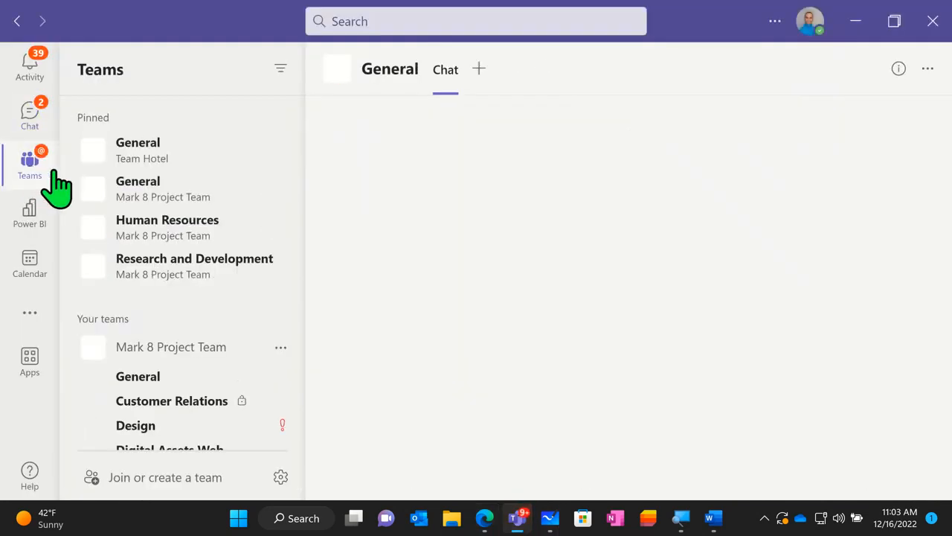
click(223, 190)
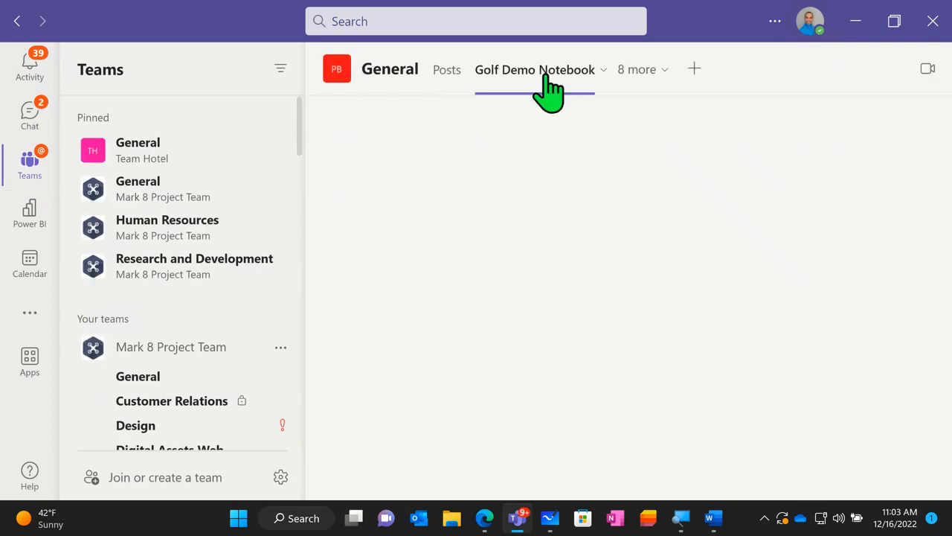
- Add a Power BI tab to the General channel showing the Demo report from My workspace, with a post to the channel about it
click(693, 69)
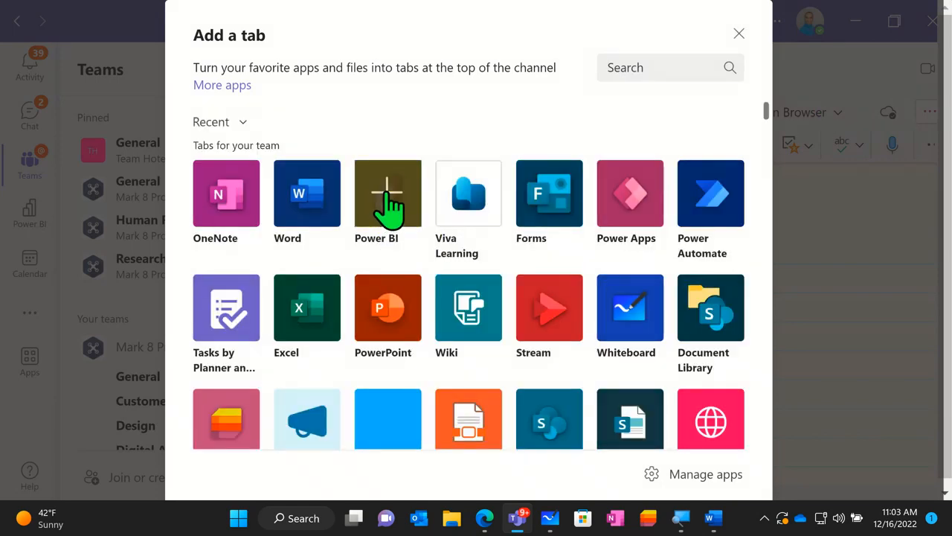
key(Escape)
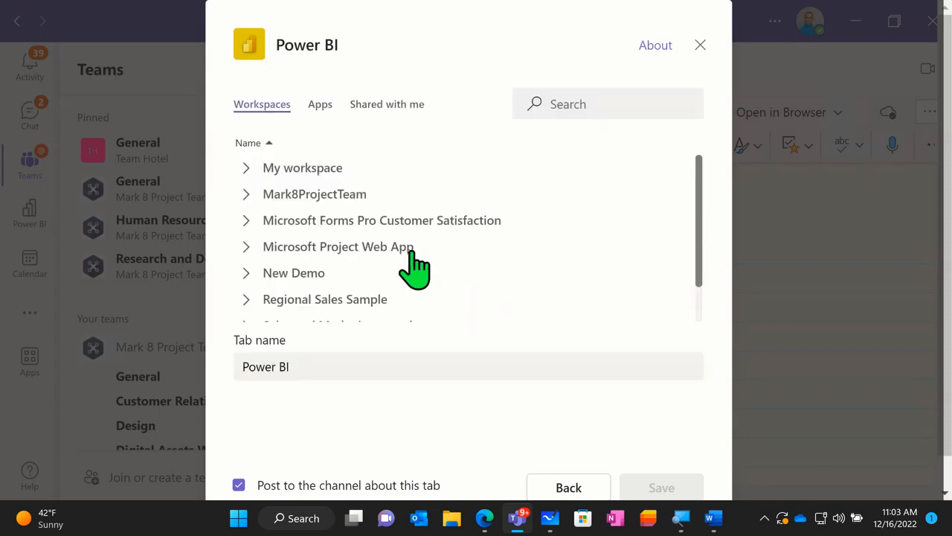
click(250, 171)
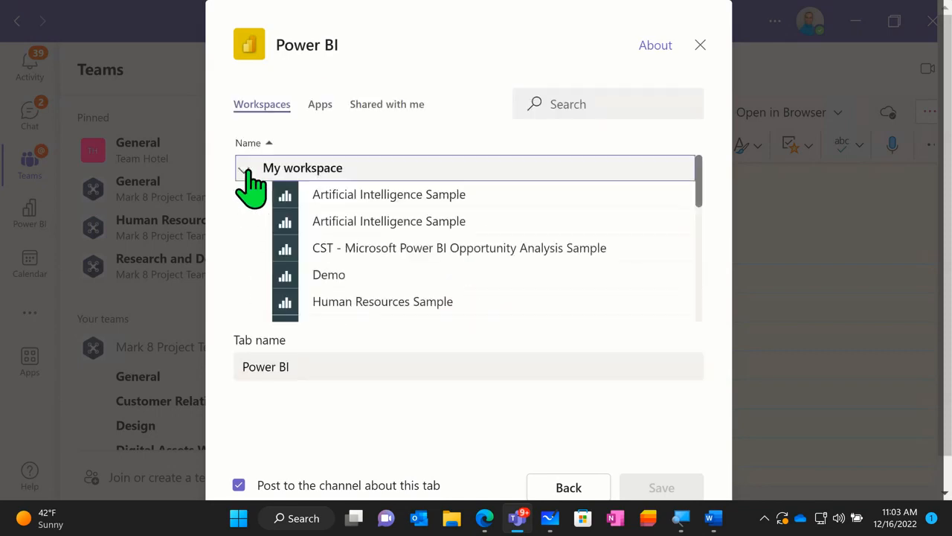
click(336, 277)
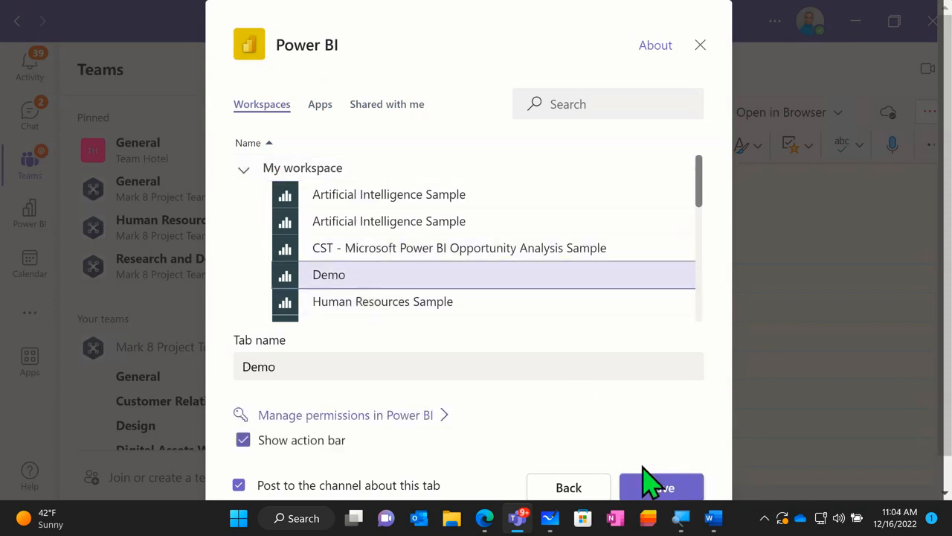
click(654, 487)
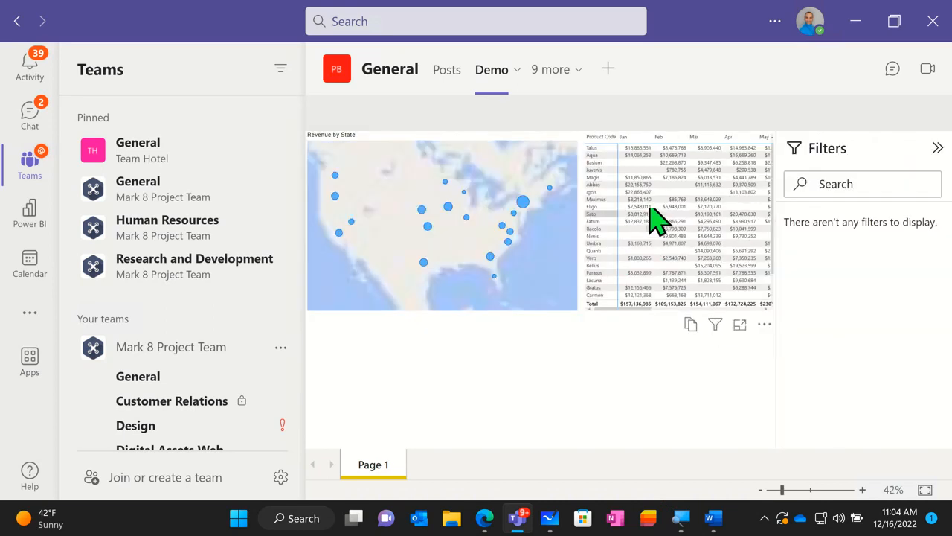
- Cross-filter the Teams report's map by the Quanti row of the matrix, clear the selection, and switch back to Power BI in the browser
click(593, 251)
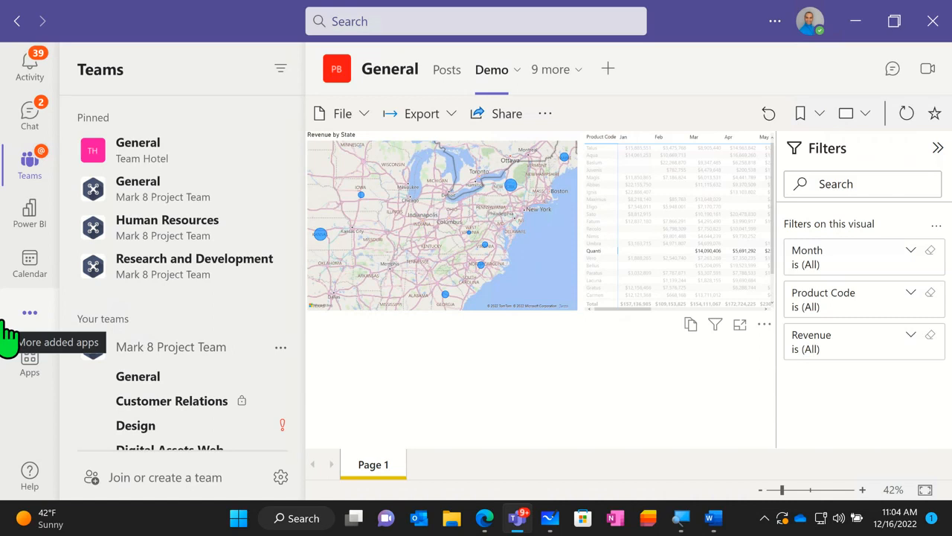
click(432, 216)
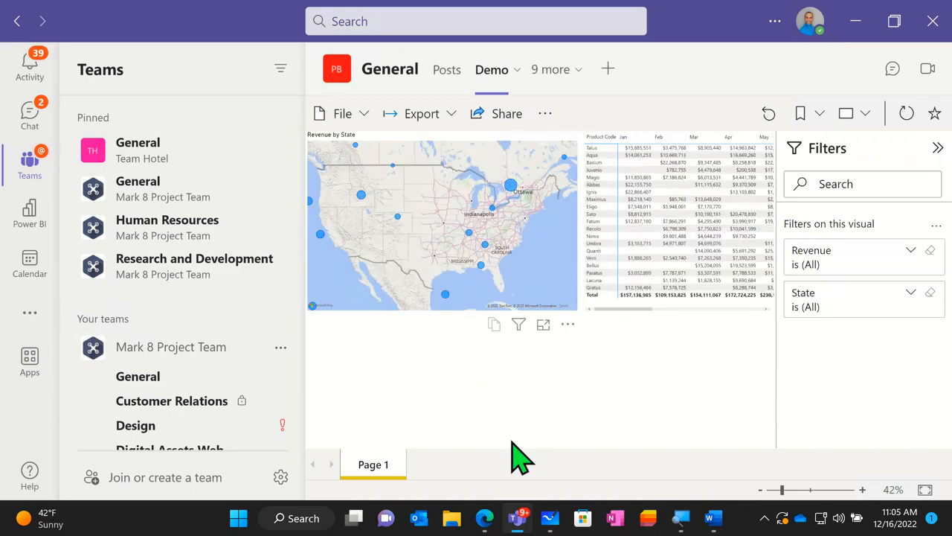
click(483, 521)
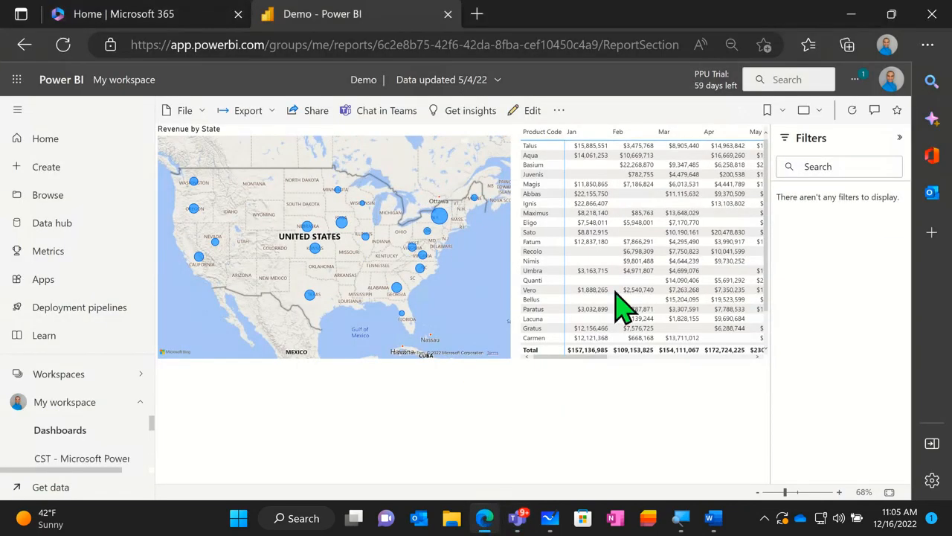